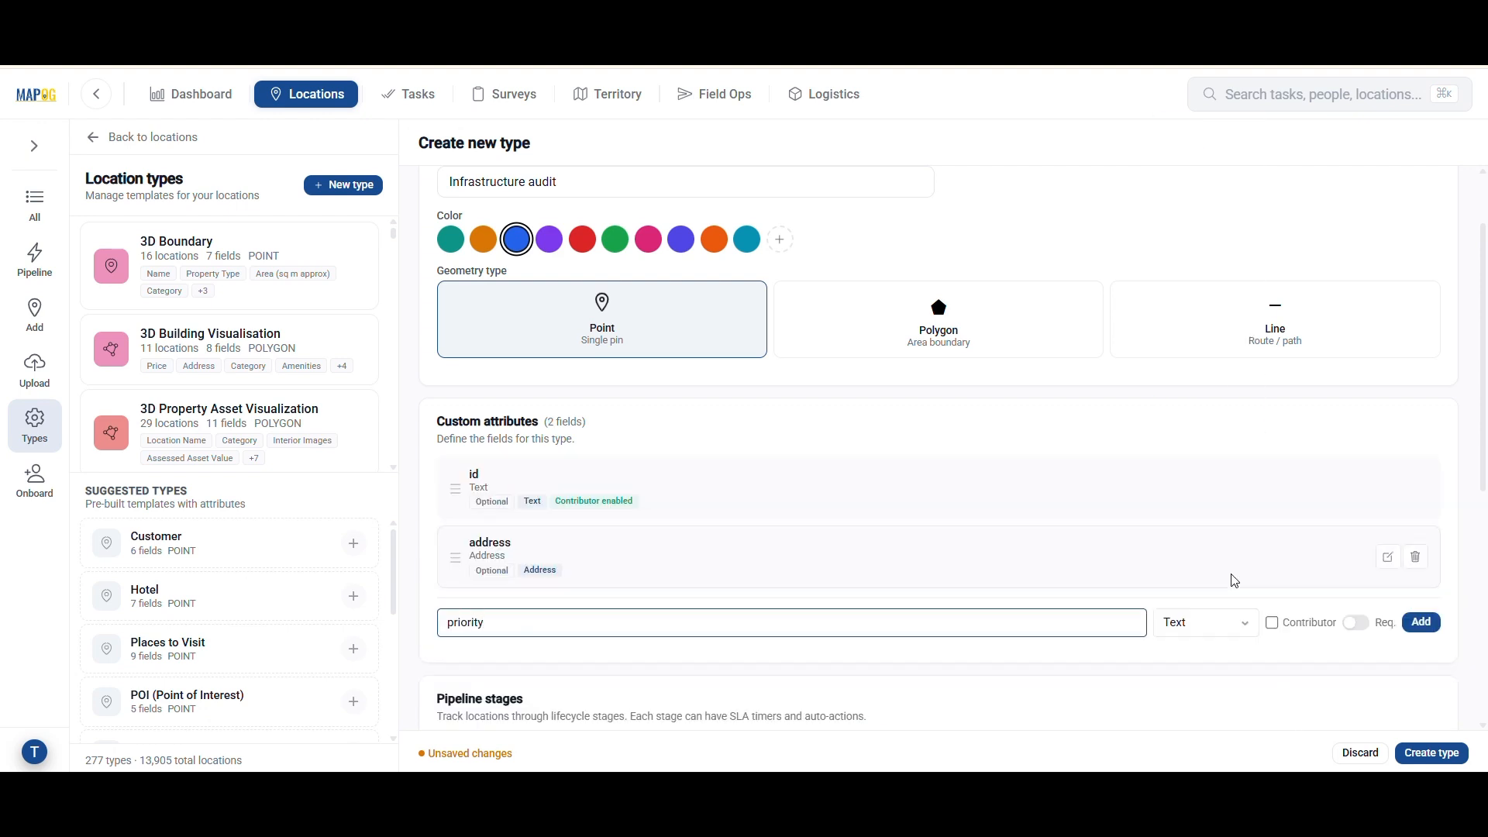
# Make the priority attribute a dropdown and add its options, including high and low
pyautogui.click(1221, 623)
pyautogui.click(1199, 364)
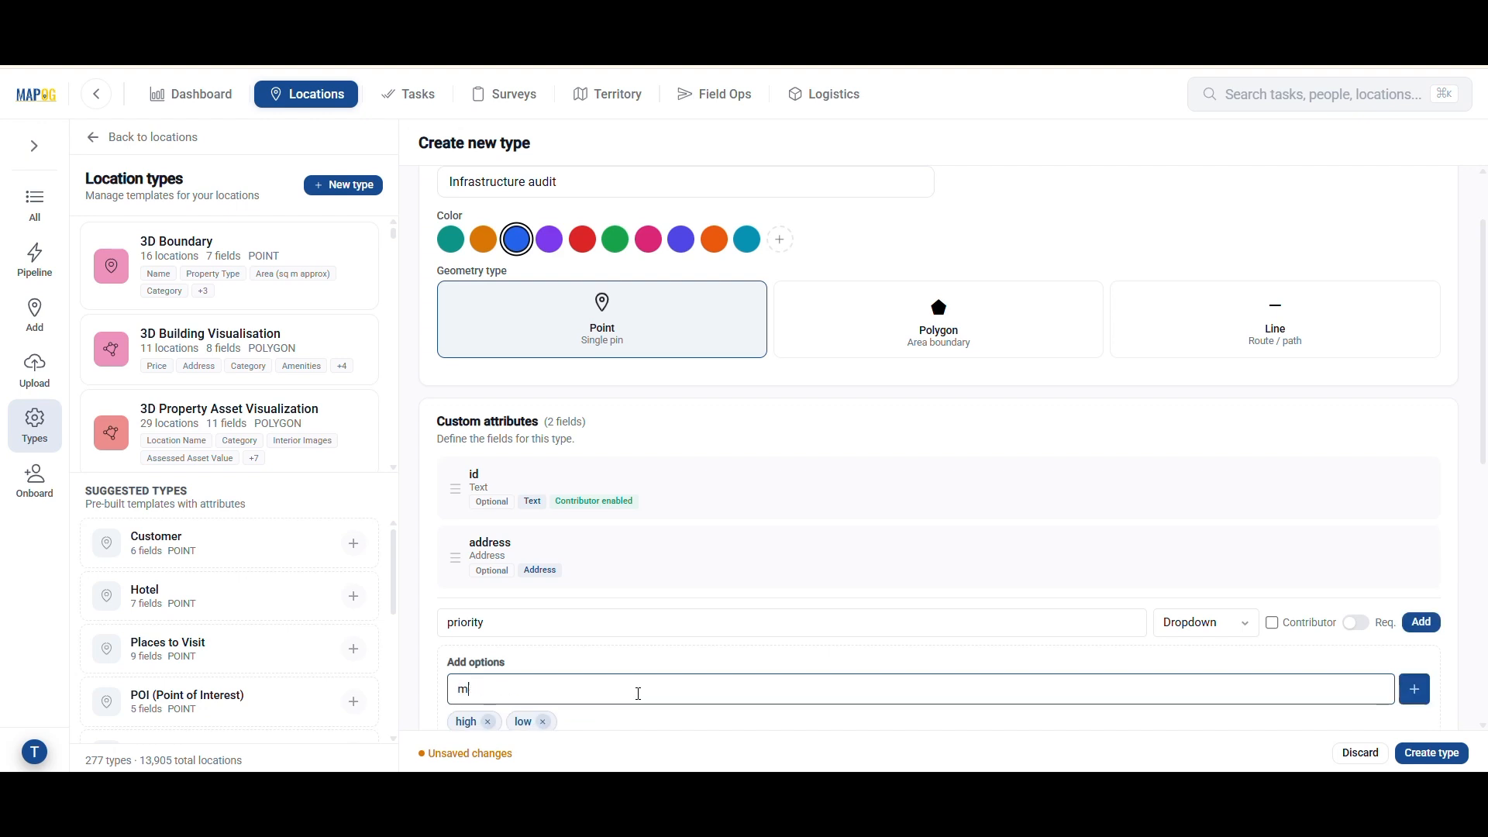
pyautogui.click(1415, 689)
pyautogui.scroll(-2, 1207, 665)
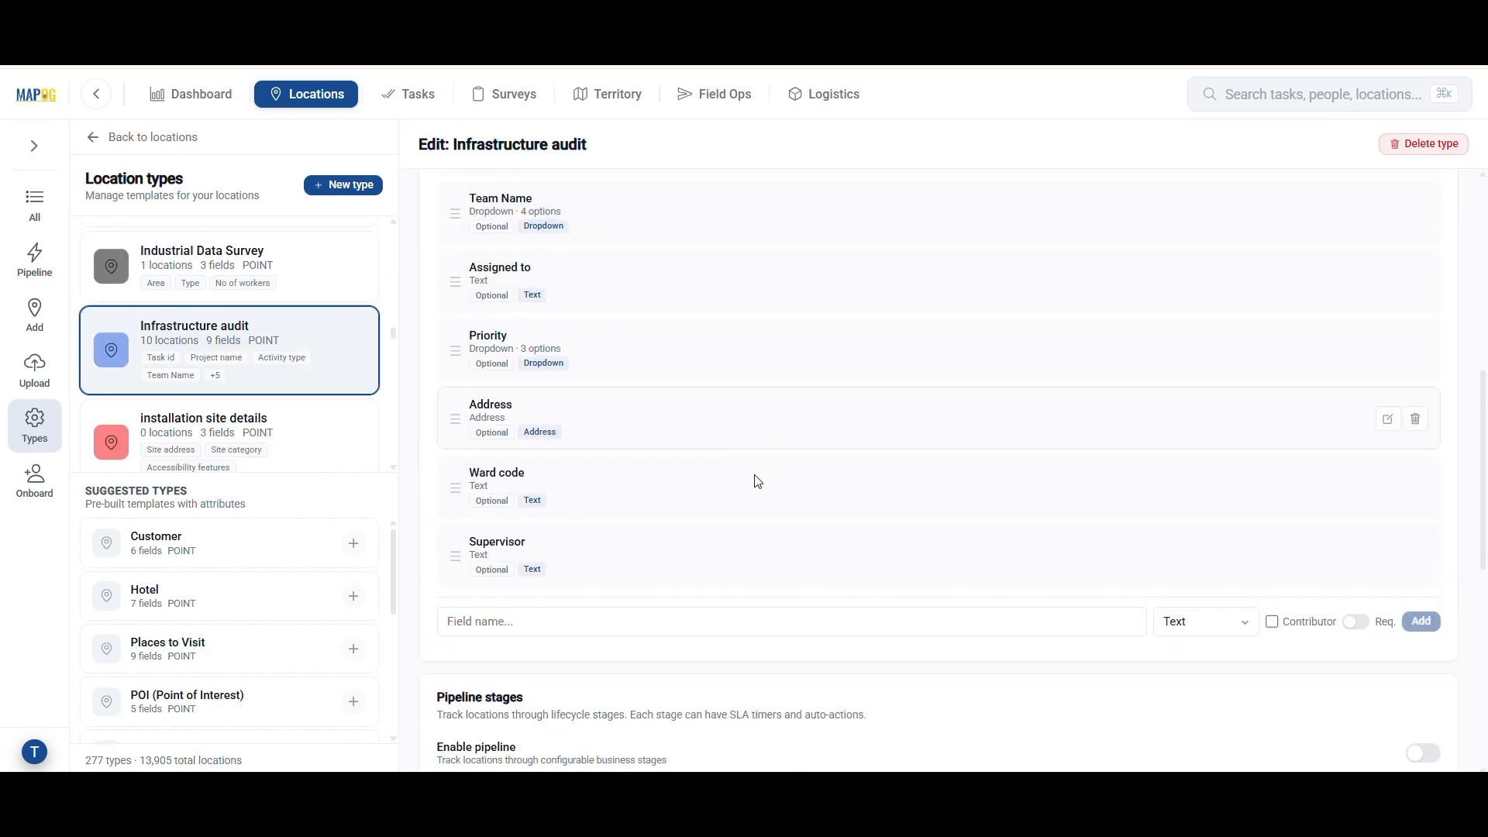
# Review the basic settings and custom attributes of the Infrastructure audit location type
pyautogui.scroll(-5, 754, 482)
pyautogui.scroll(8, 754, 482)
pyautogui.scroll(2, 757, 481)
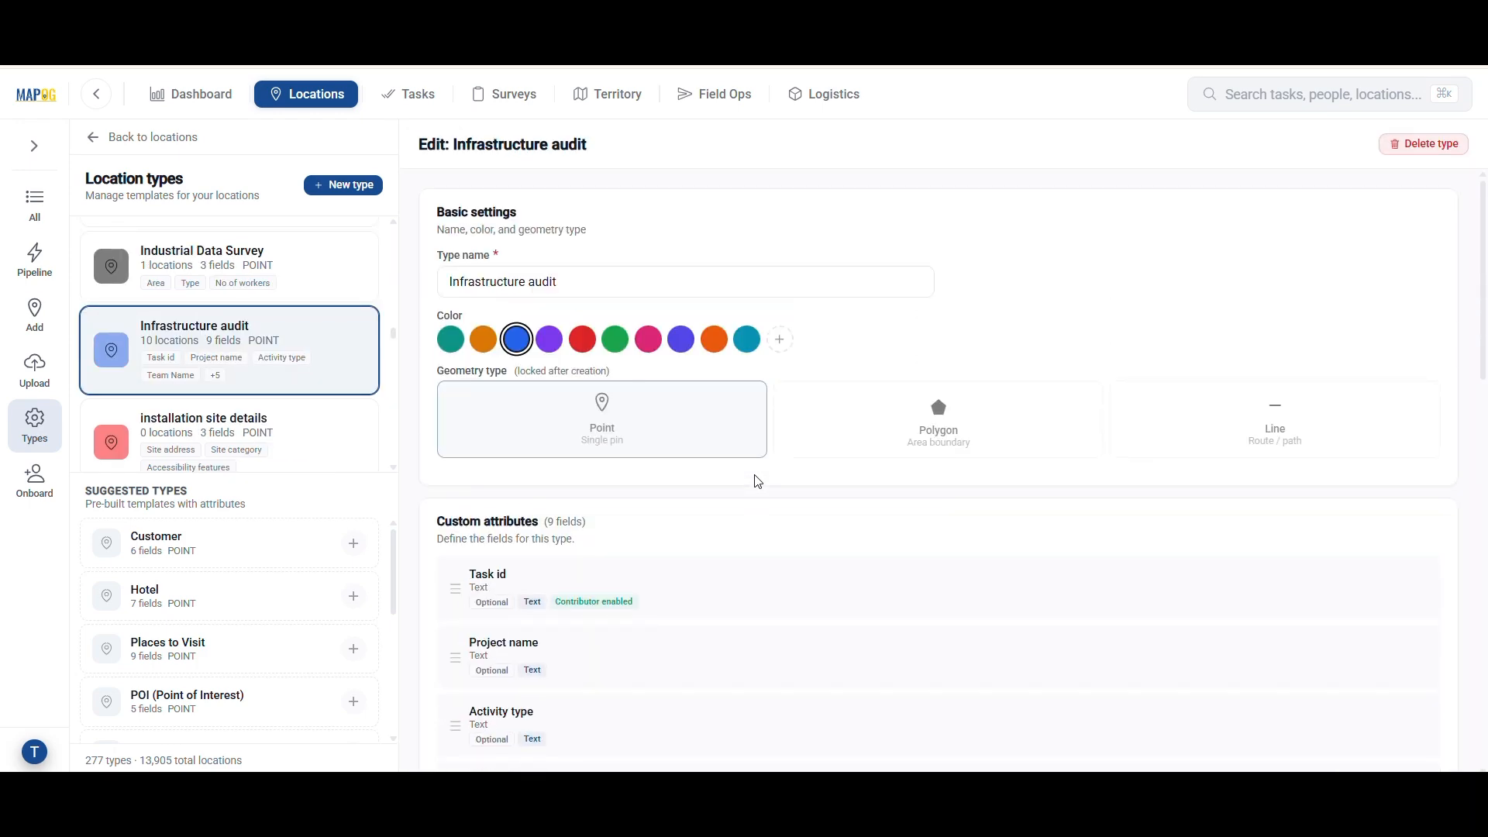
pyautogui.scroll(-10, 757, 482)
# Upload the file excel data.xlsx as business locations using the Infrastructure audit template
pyautogui.click(15, 385)
pyautogui.click(215, 283)
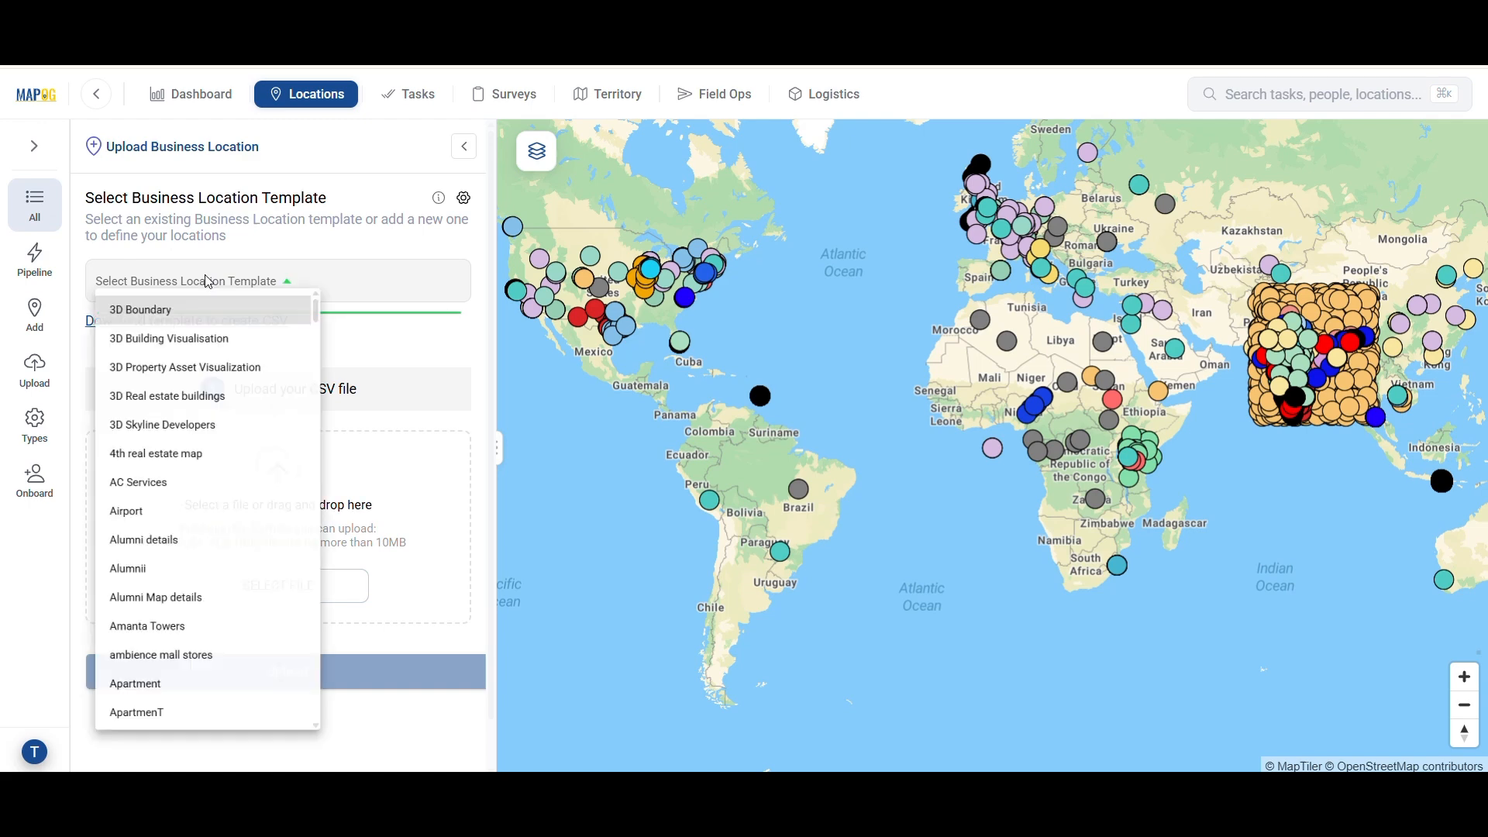
pyautogui.scroll(-20, 205, 481)
pyautogui.scroll(-10, 198, 469)
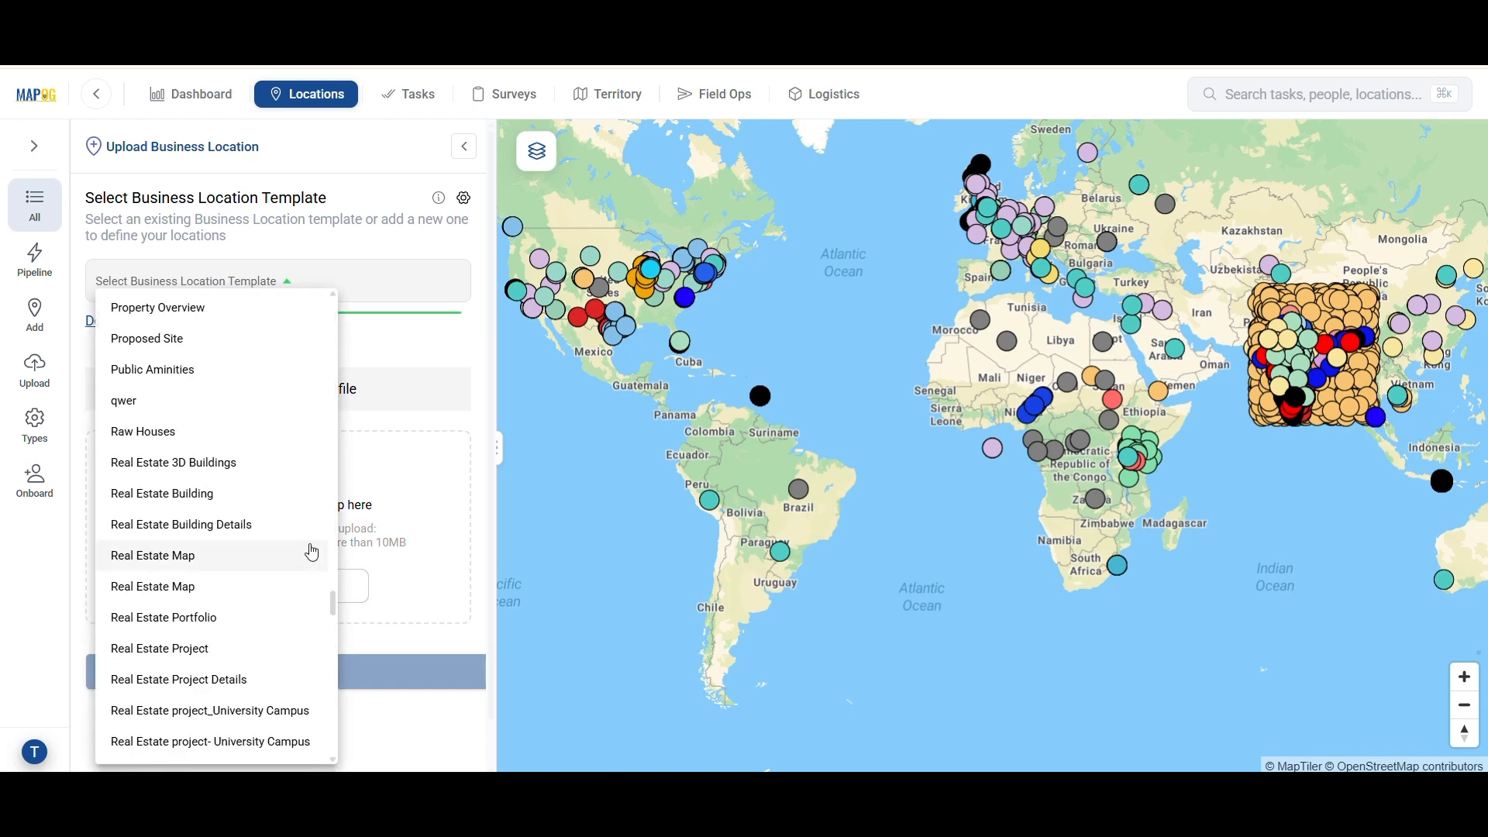
pyautogui.moveTo(333, 603); pyautogui.dragTo(335, 493)
pyautogui.scroll(-5, 126, 591)
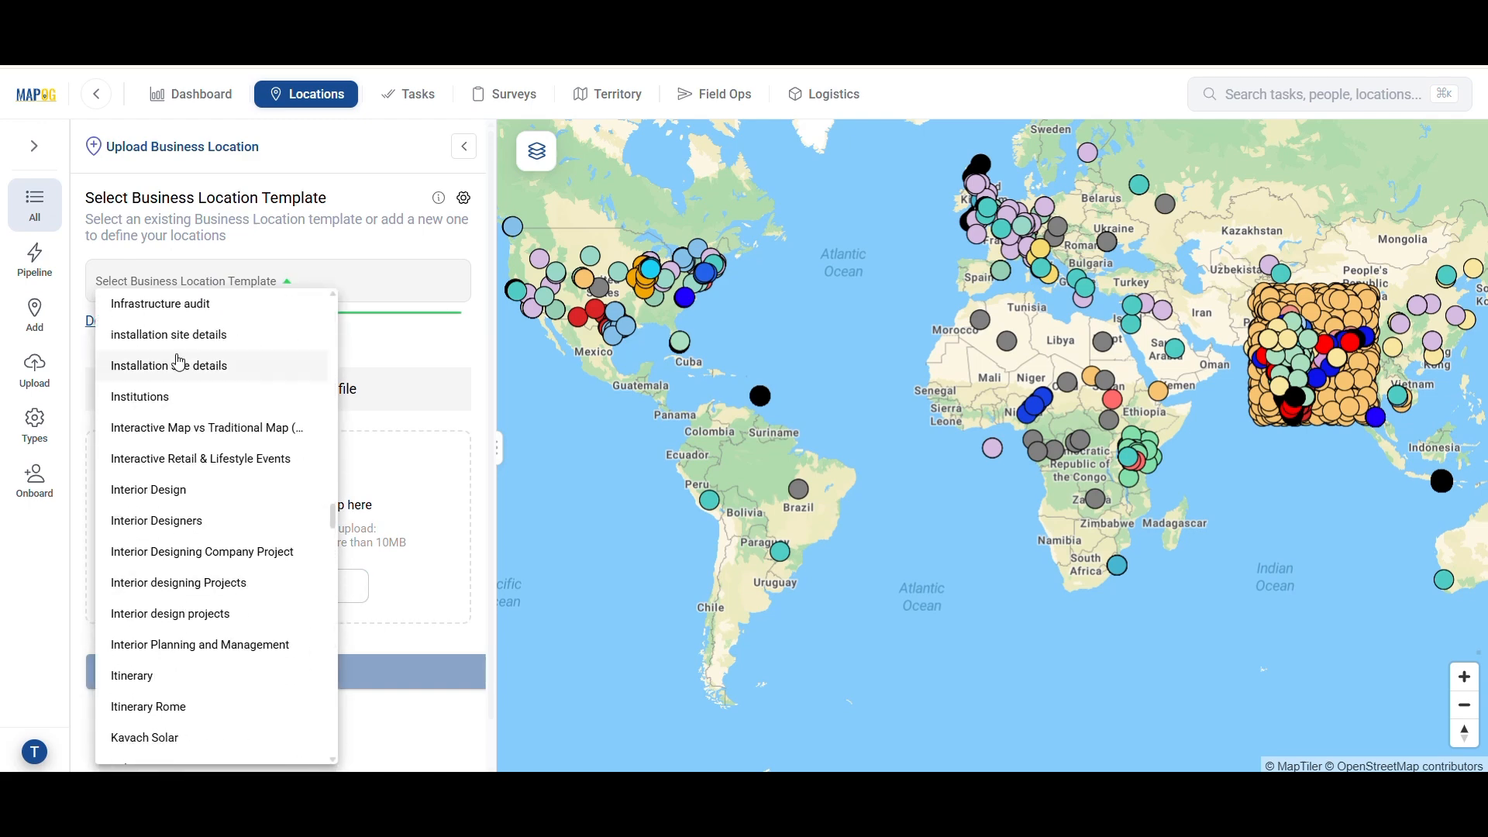
pyautogui.click(155, 304)
pyautogui.click(283, 585)
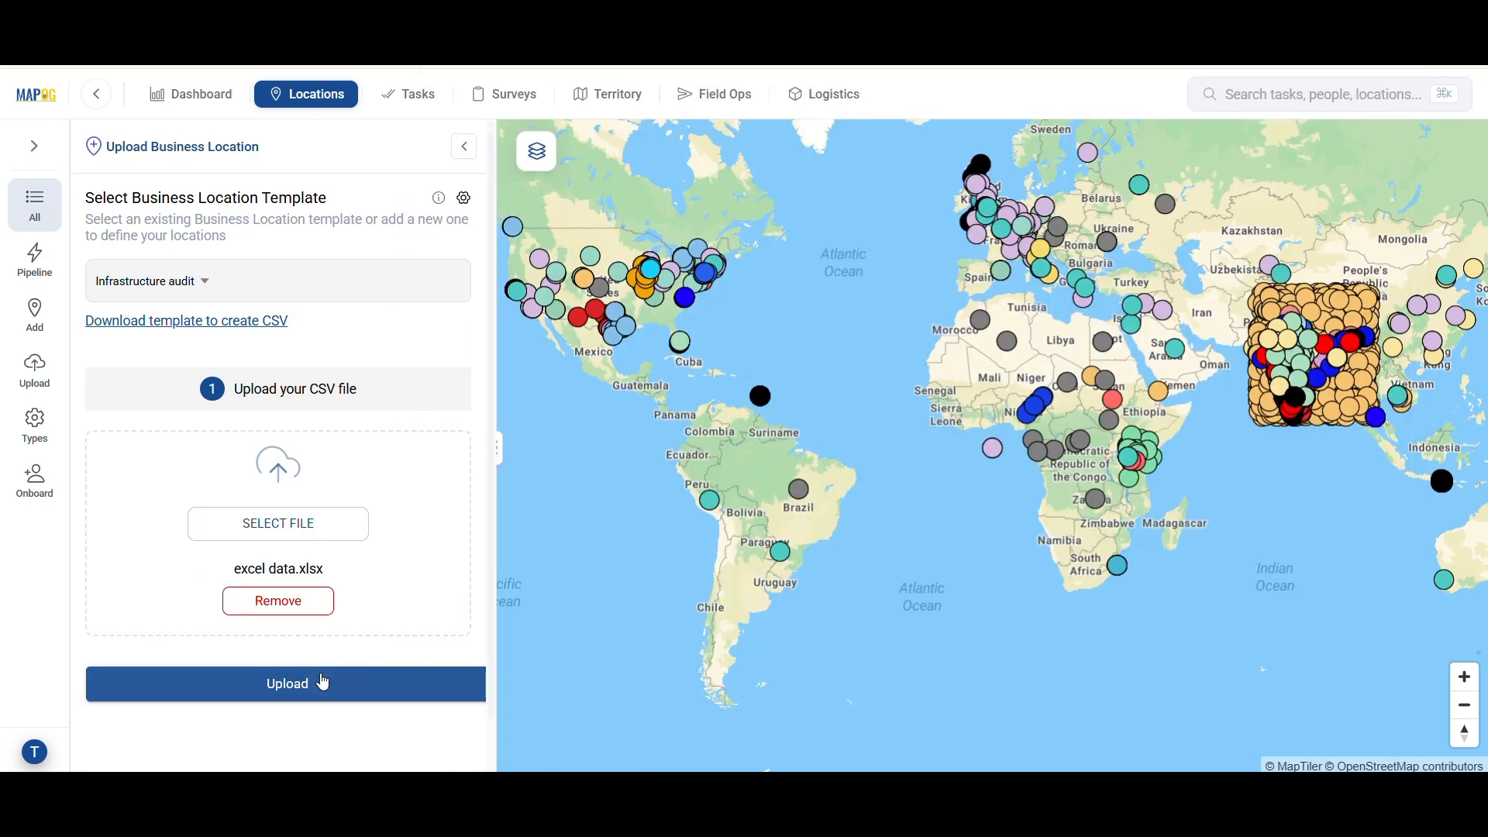
pyautogui.click(323, 682)
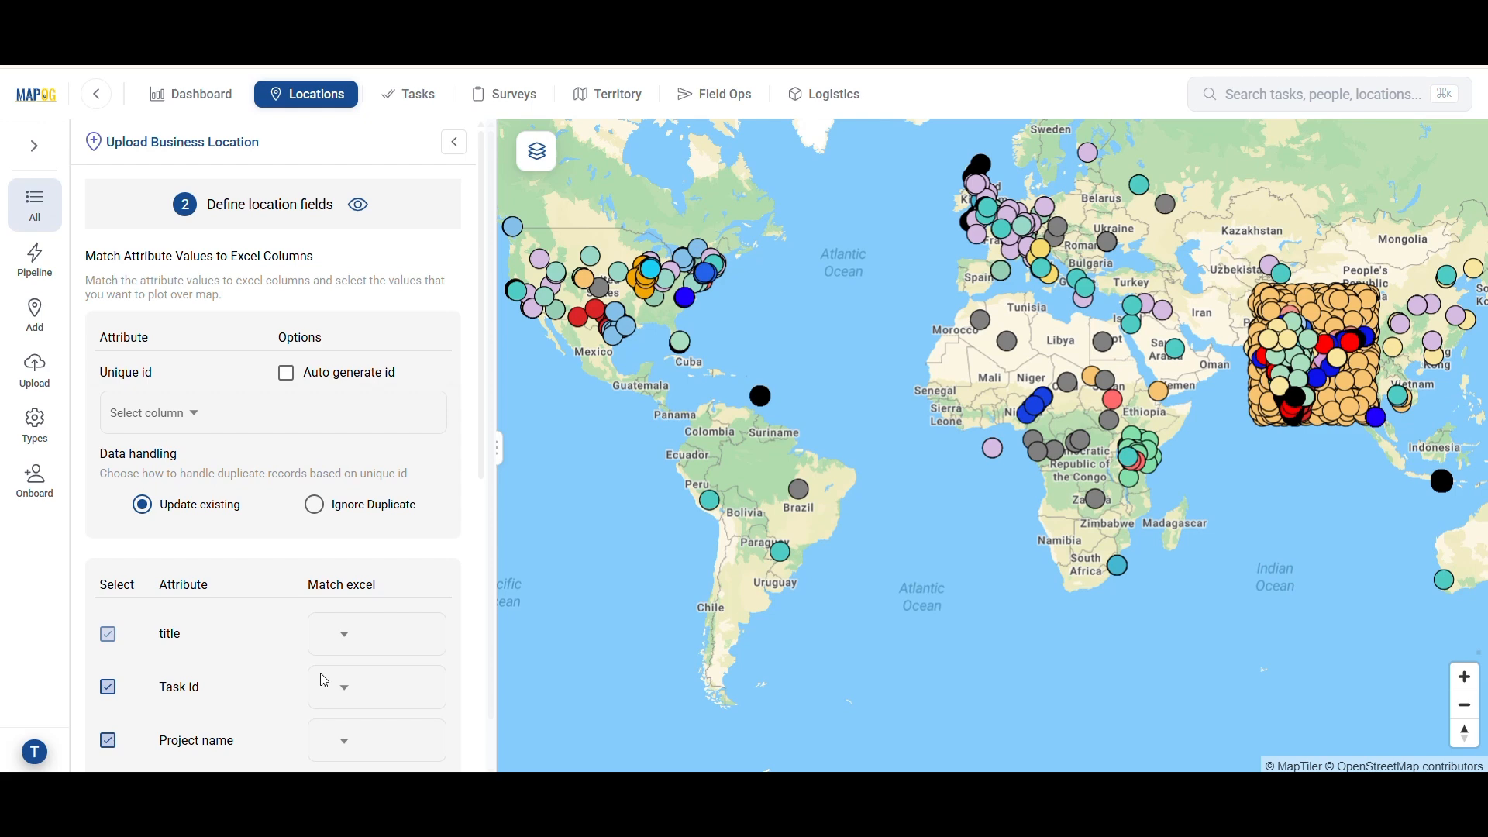
# Use Task_ID as the unique id and match the title and Task id attributes to the Task_ID column
pyautogui.click(186, 413)
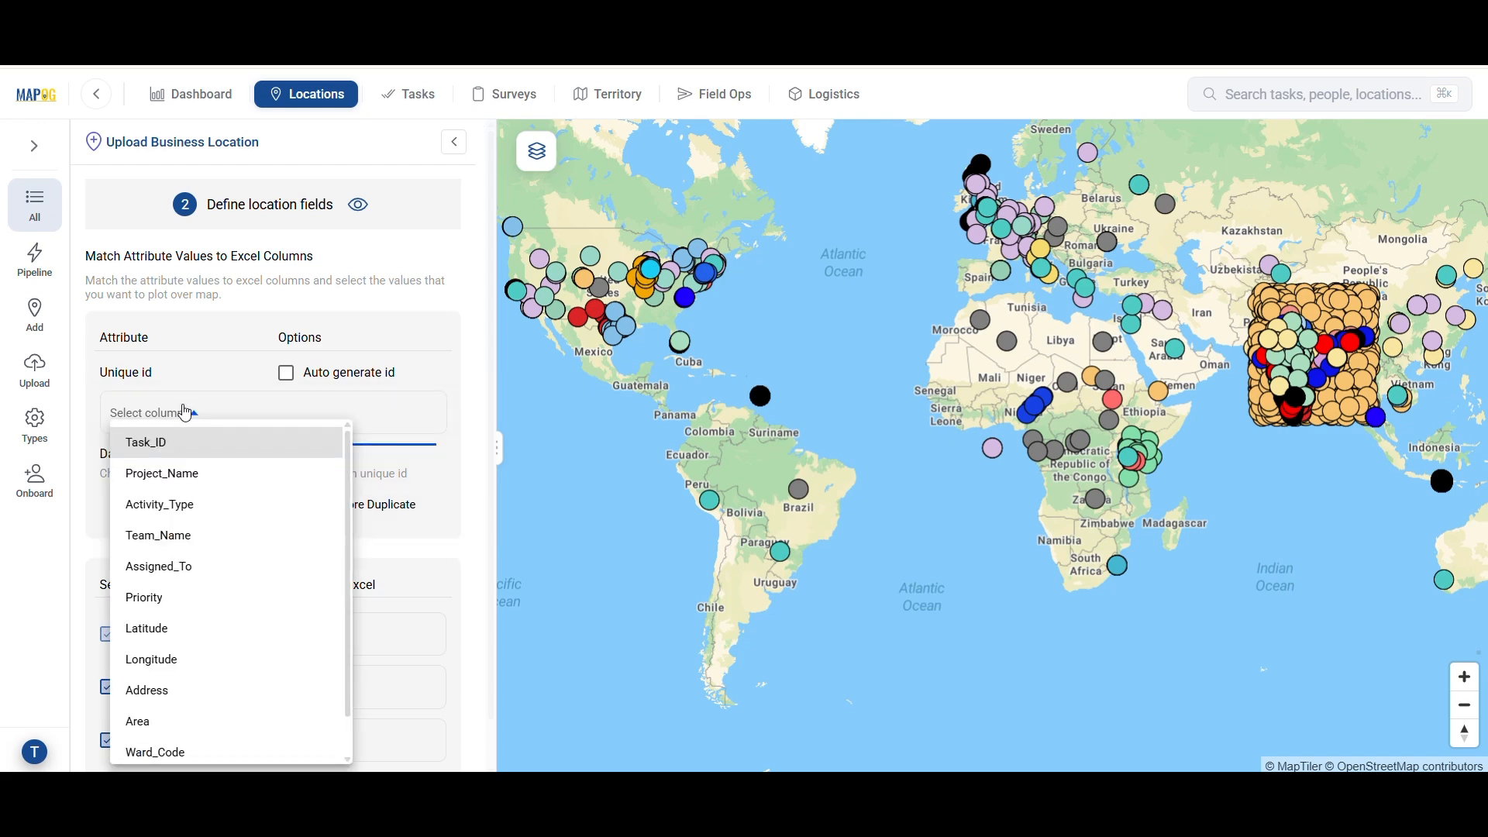
pyautogui.click(193, 452)
pyautogui.scroll(-5, 170, 456)
pyautogui.click(343, 245)
pyautogui.click(352, 271)
pyautogui.click(346, 300)
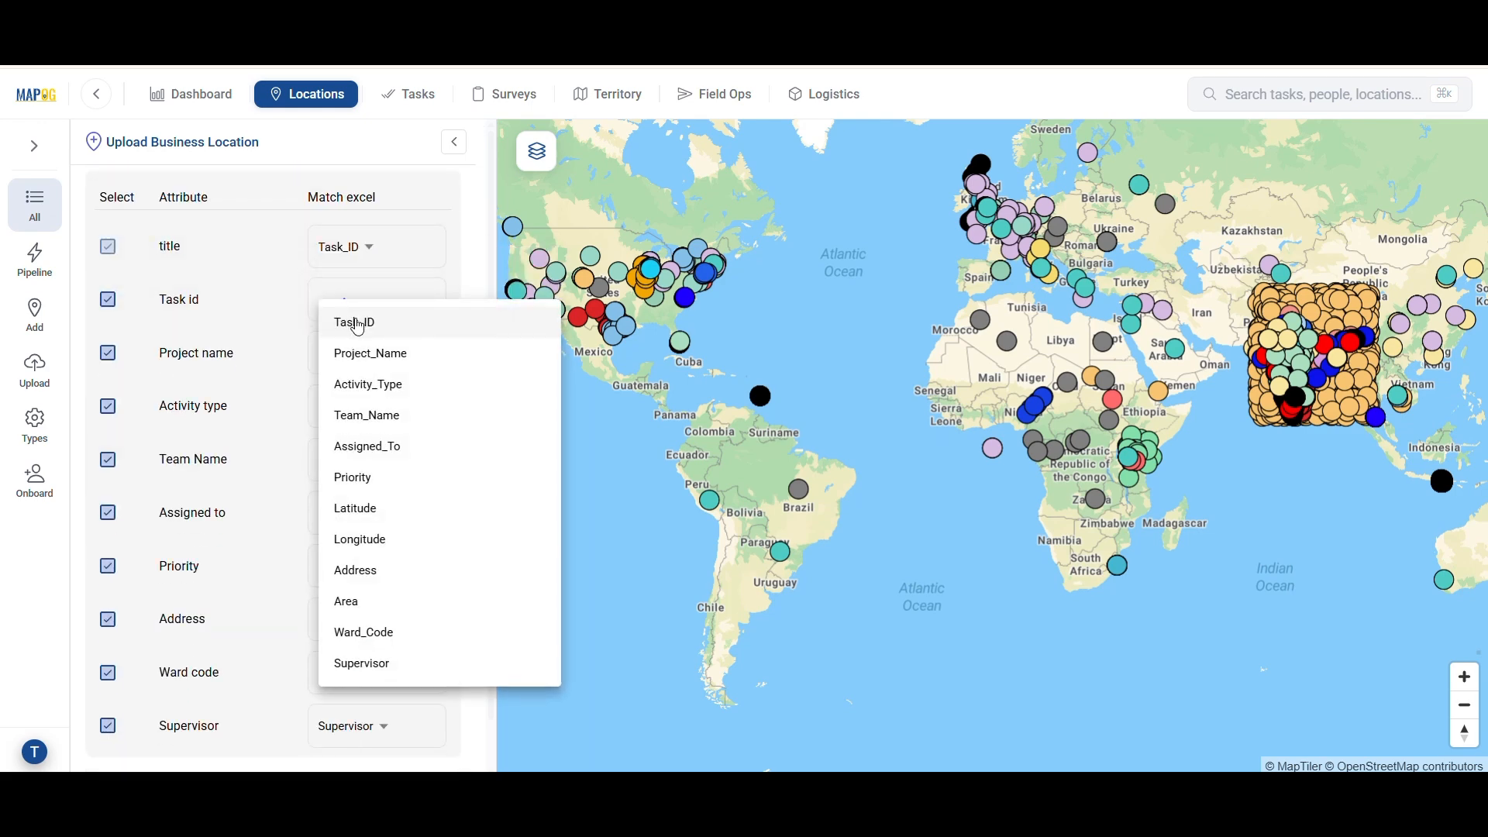
pyautogui.click(356, 324)
# Match Project name to the Project_Name column and Activity type to the Team_Name column
pyautogui.click(357, 350)
pyautogui.click(358, 411)
pyautogui.click(358, 409)
pyautogui.click(366, 498)
pyautogui.click(370, 510)
pyautogui.click(373, 275)
pyautogui.click(384, 410)
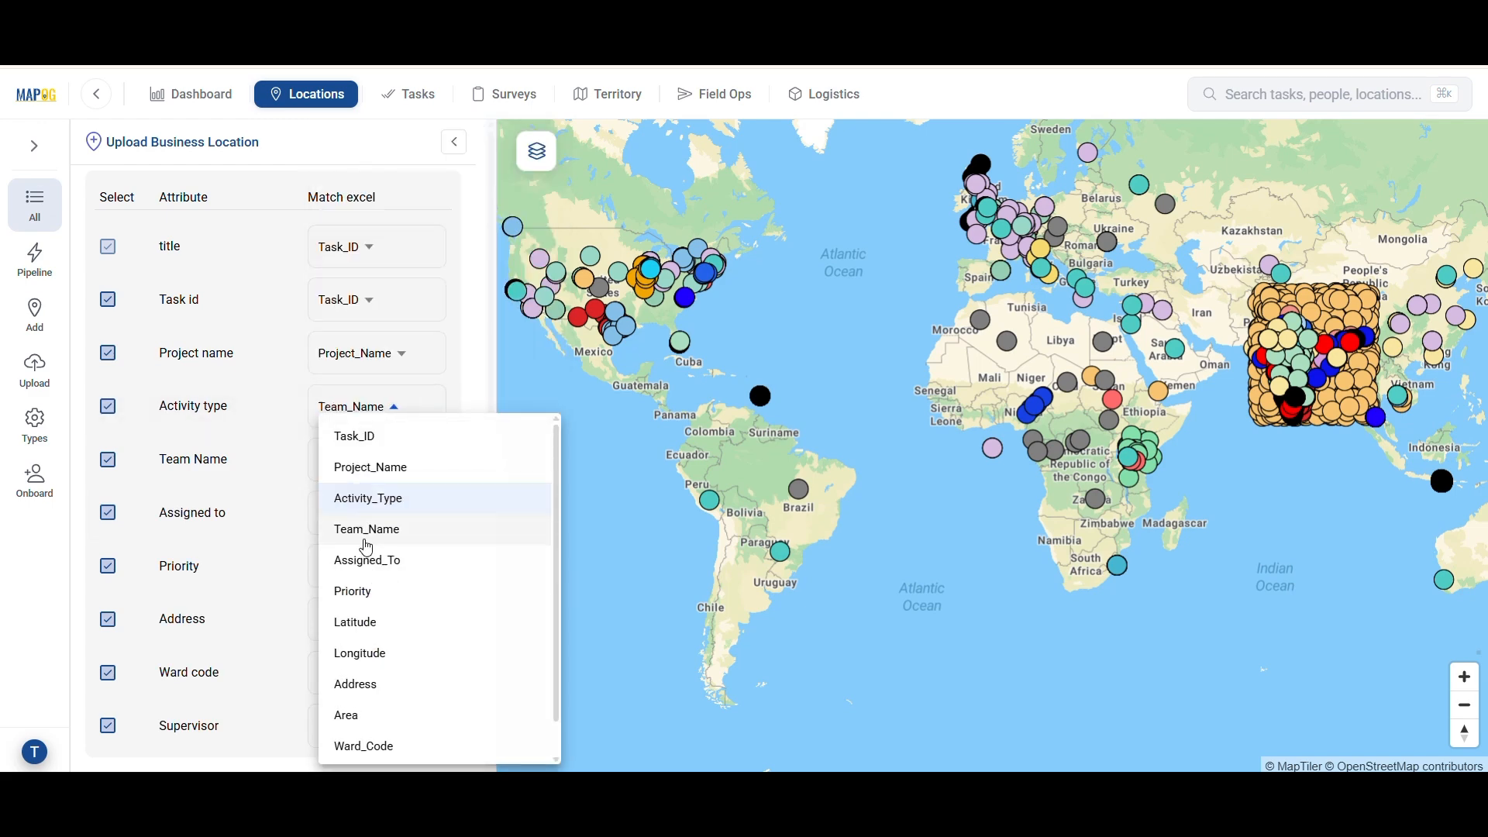
# Match the remaining attributes and the latitude and longitude fields to their same-named columns, and submit the upload
pyautogui.scroll(-3, 365, 542)
pyautogui.click(348, 372)
pyautogui.click(352, 555)
pyautogui.click(341, 267)
pyautogui.click(360, 379)
pyautogui.click(353, 478)
pyautogui.click(364, 708)
pyautogui.scroll(-2, 372, 589)
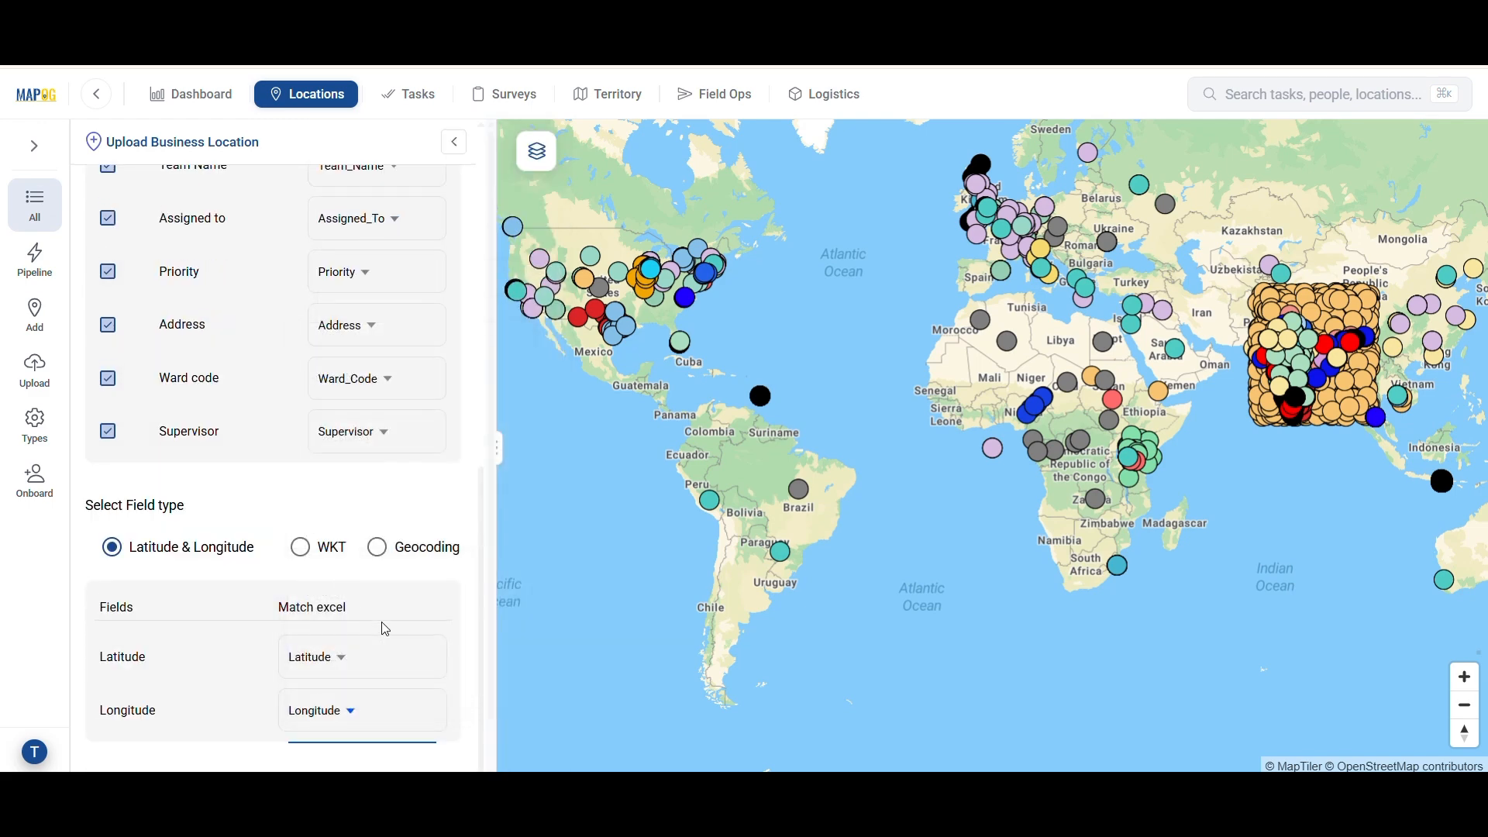
pyautogui.scroll(-1, 386, 629)
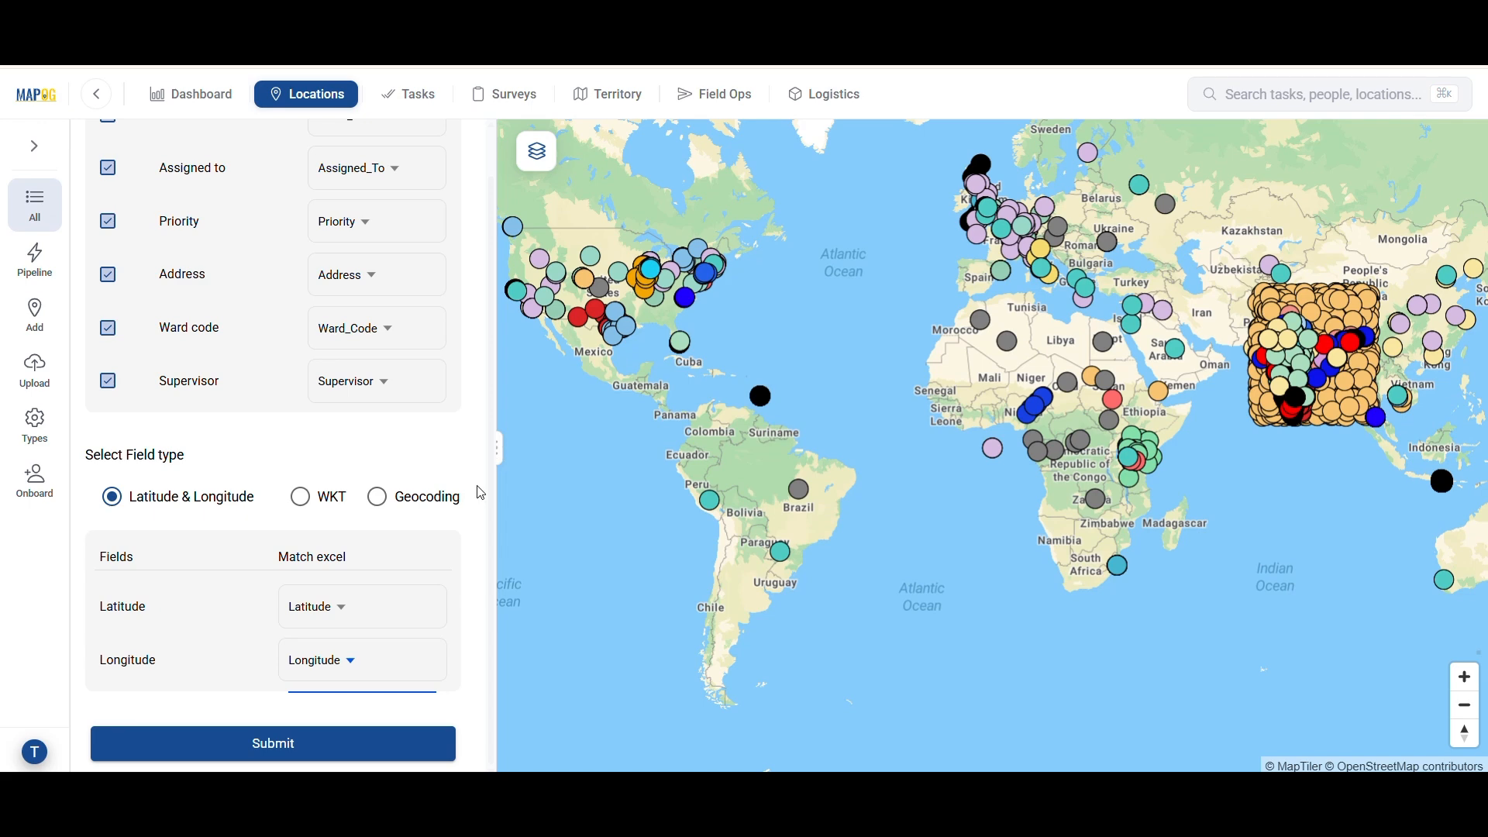
pyautogui.click(402, 740)
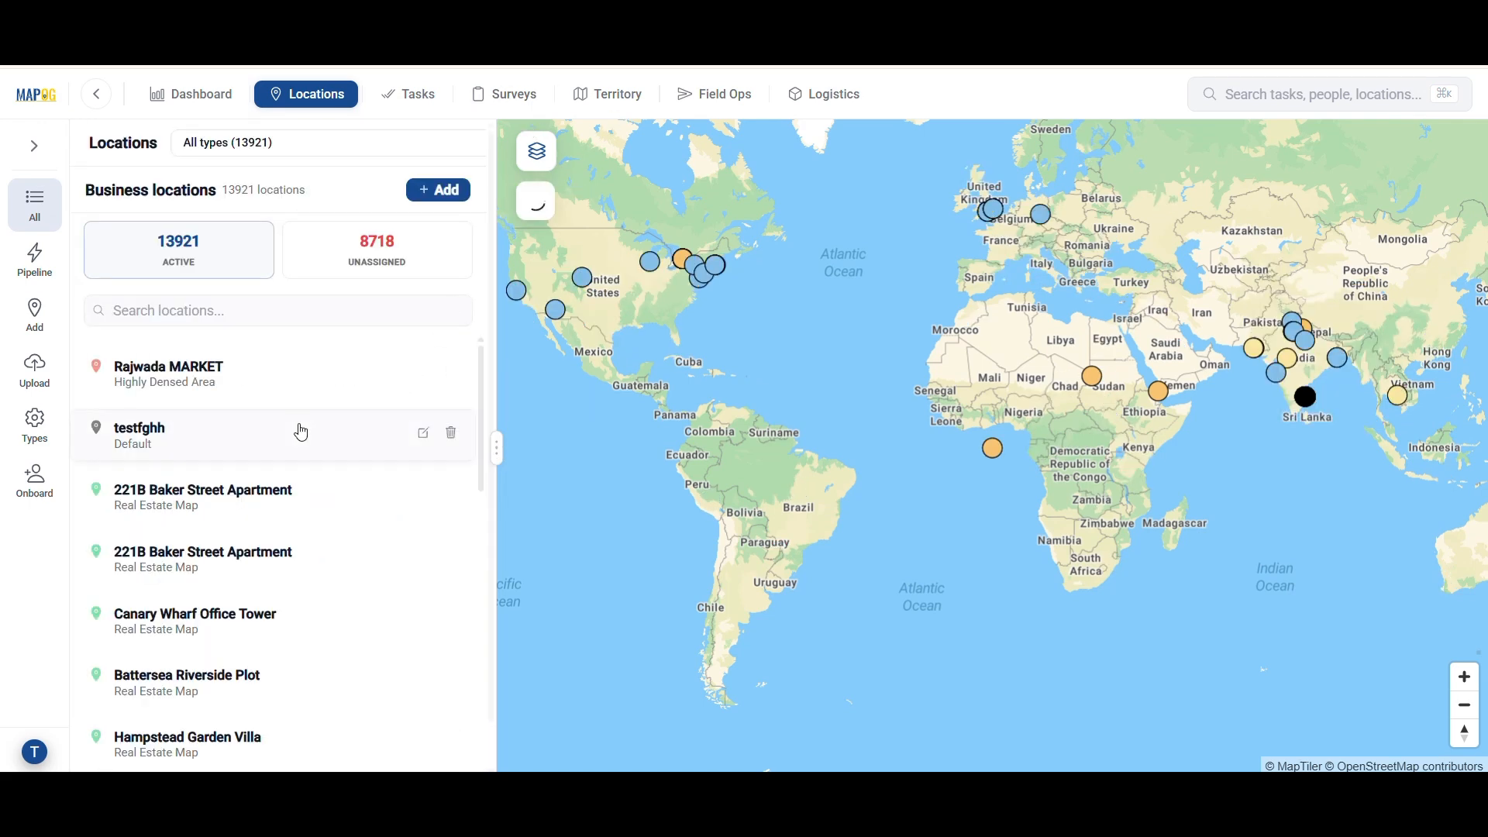
# Browse the business locations and filter them by the Industrial Data Survey type
pyautogui.scroll(-5, 301, 432)
pyautogui.scroll(-5, 302, 431)
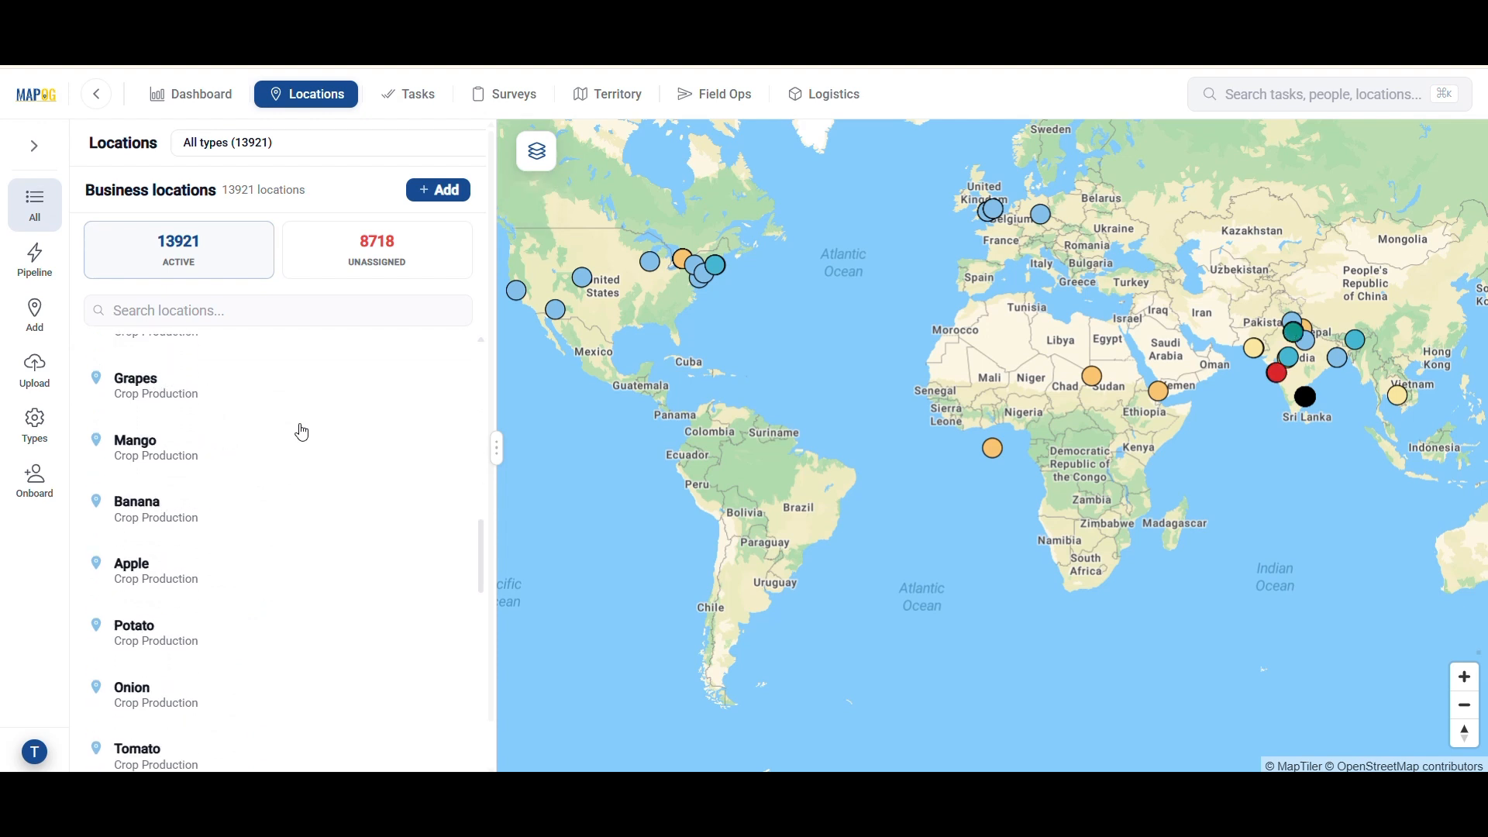
pyautogui.scroll(-7, 301, 431)
pyautogui.scroll(10, 301, 432)
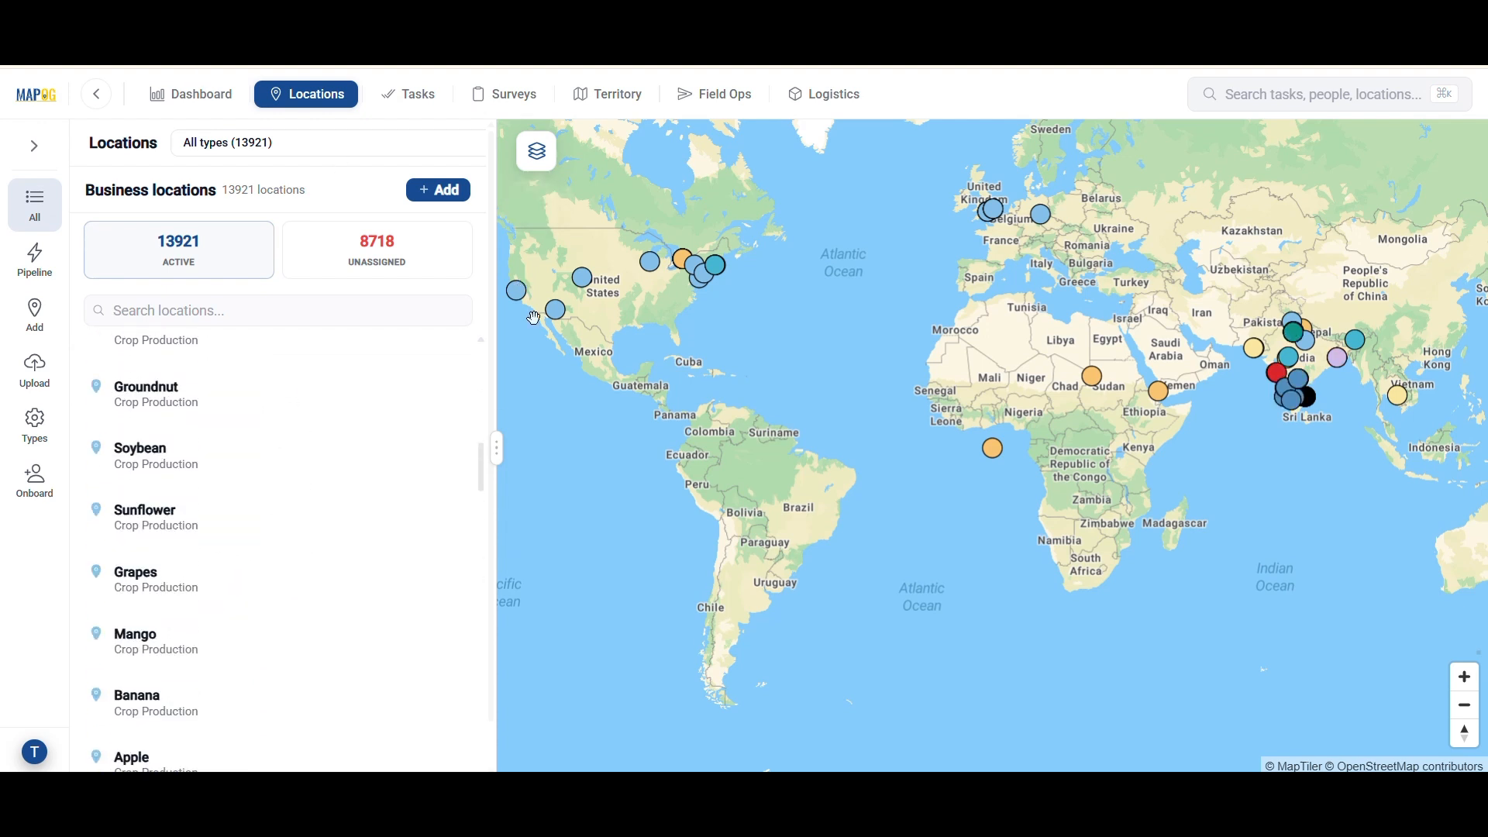
pyautogui.click(354, 144)
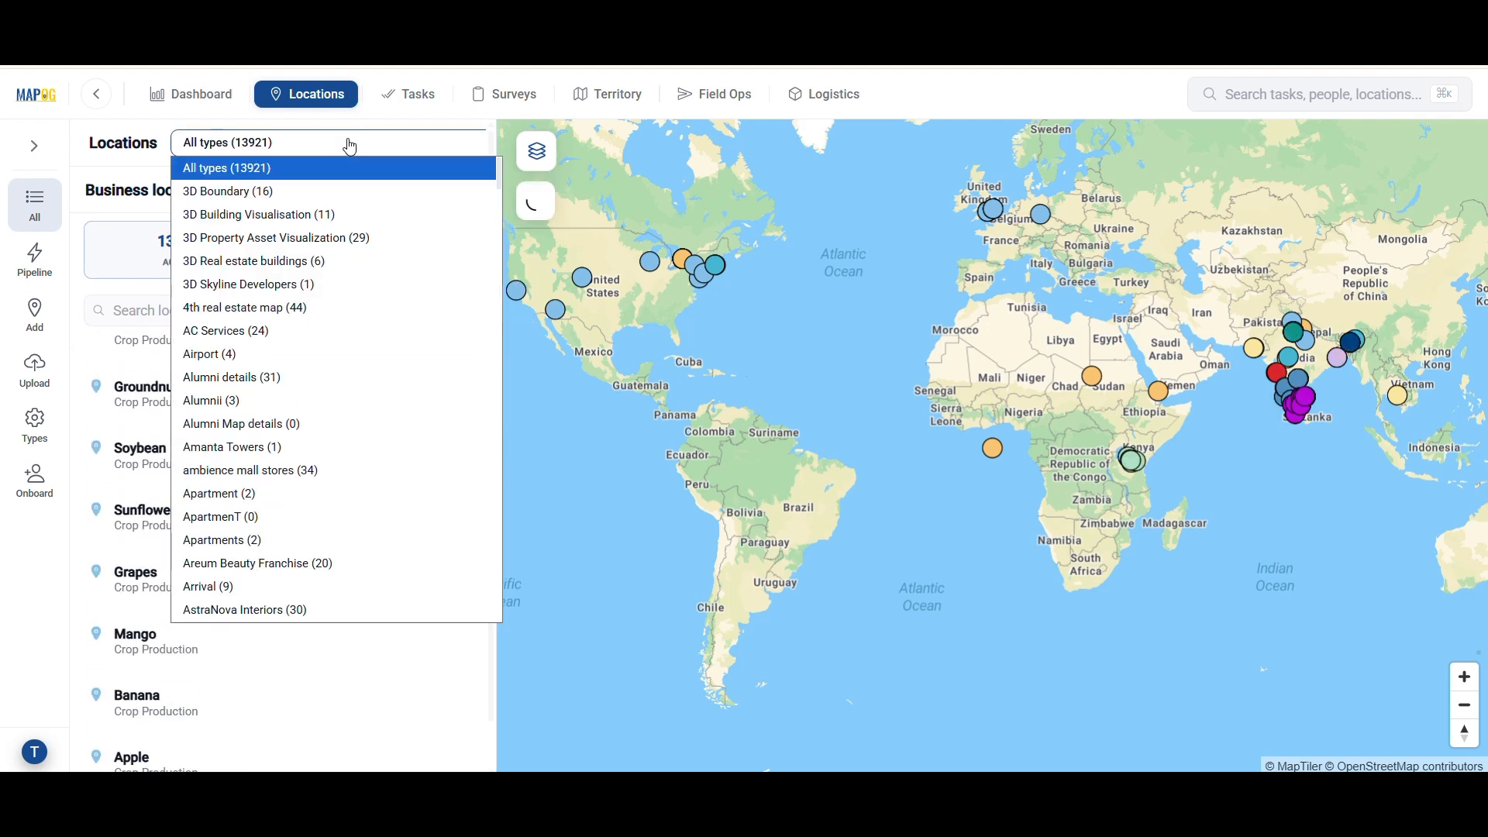
pyautogui.scroll(-15, 234, 458)
pyautogui.click(240, 362)
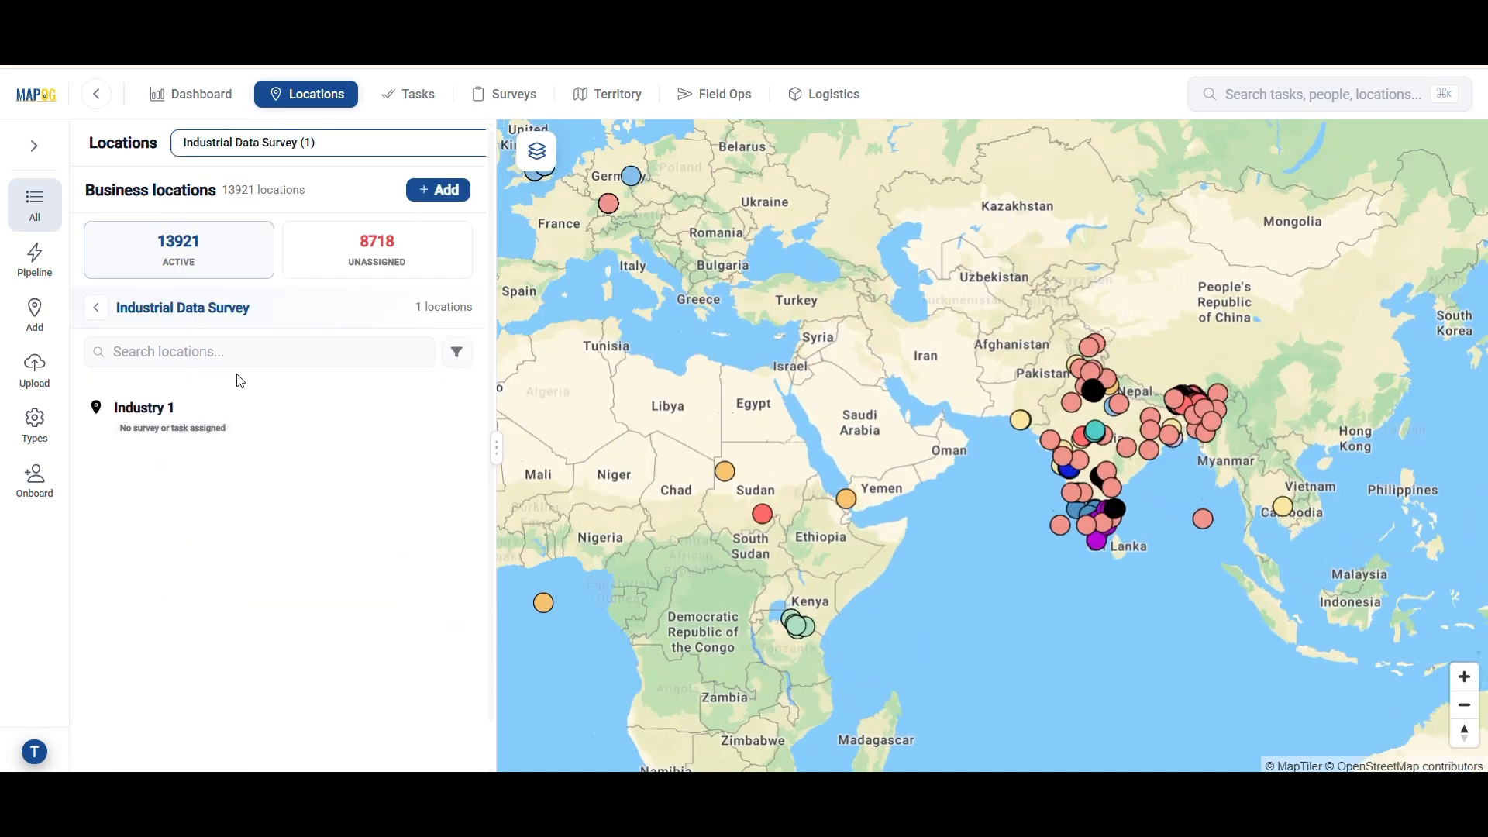
pyautogui.click(223, 423)
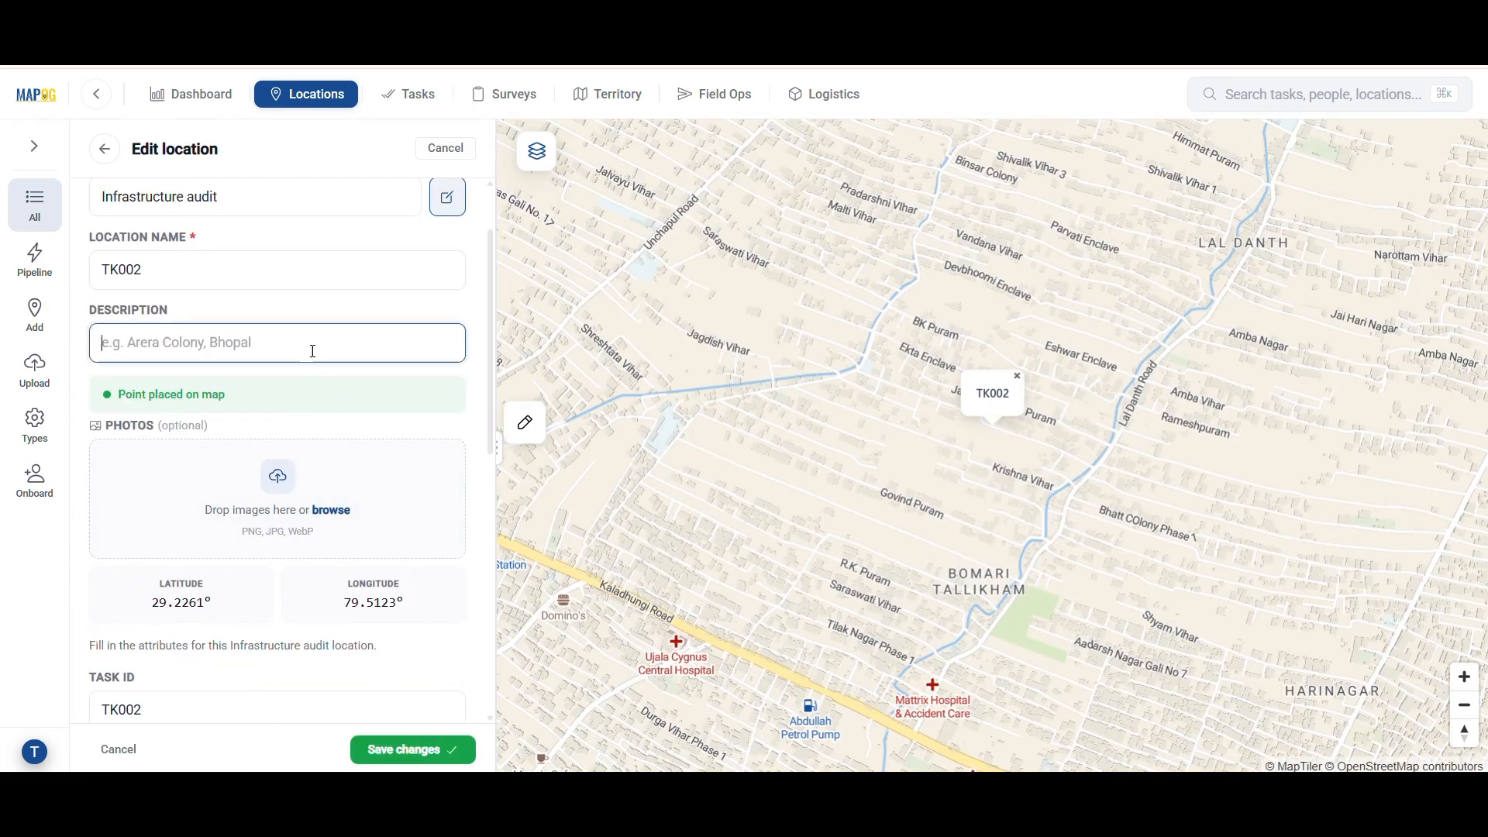
pyautogui.click(332, 513)
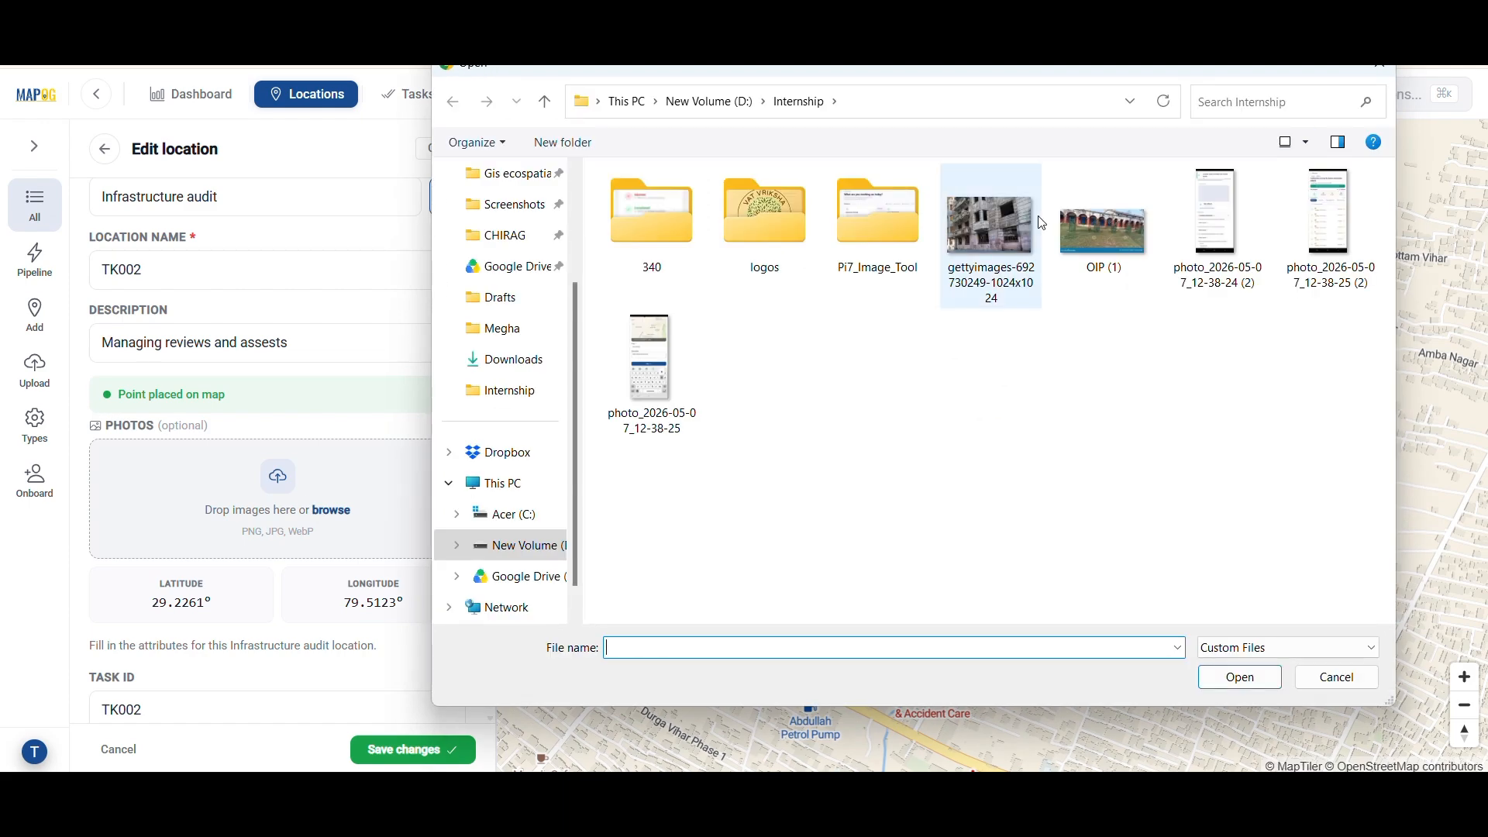
pyautogui.click(991, 231)
pyautogui.keyDown('ctrl'); pyautogui.click(1103, 225); pyautogui.keyUp('ctrl')
pyautogui.click(1240, 677)
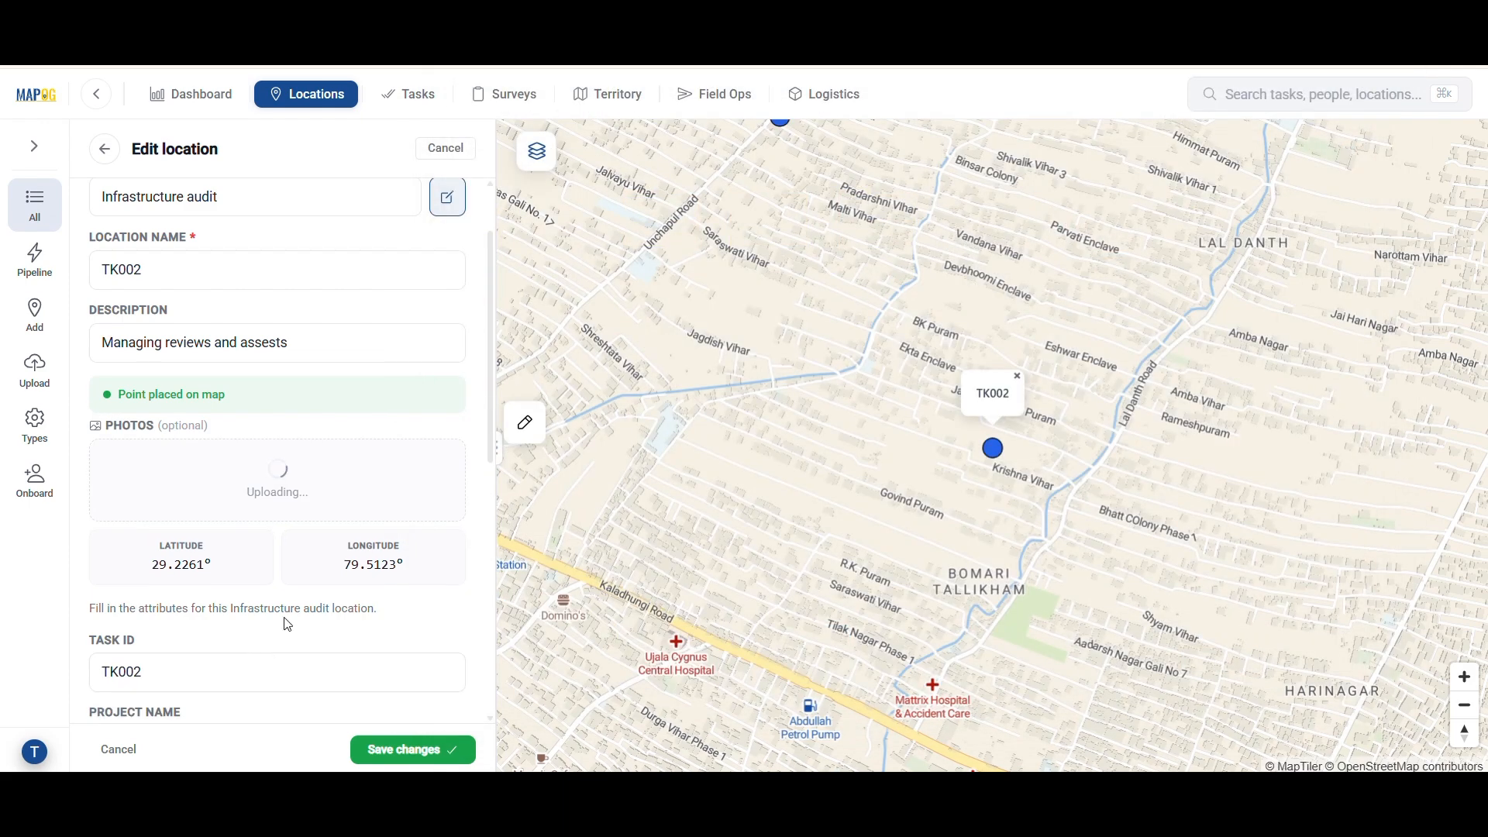
# Save the edited location TK002 and accept the impact on its linked maps and tasks
pyautogui.scroll(-7, 287, 624)
pyautogui.click(434, 749)
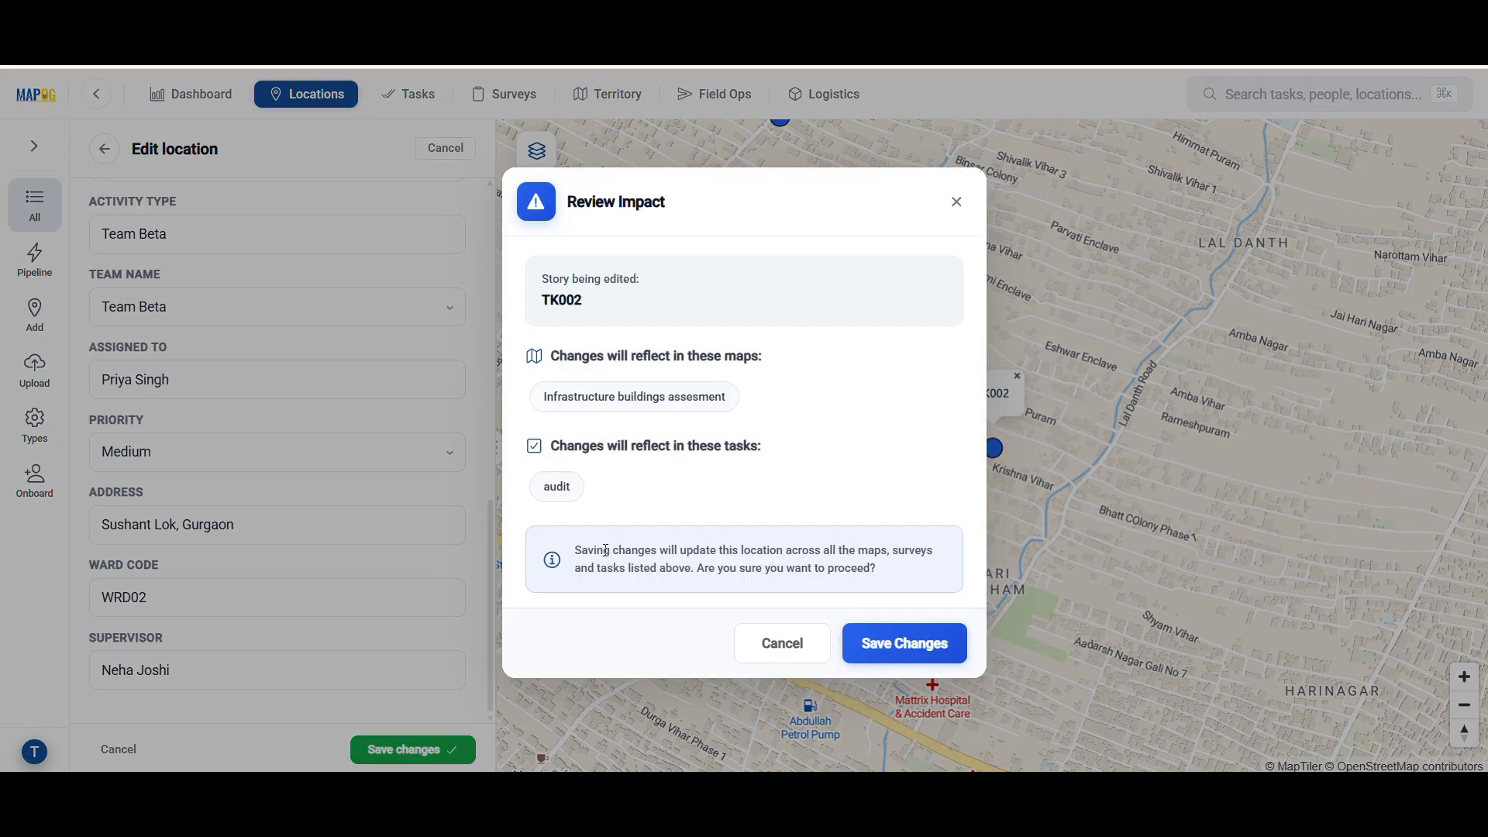
pyautogui.click(891, 645)
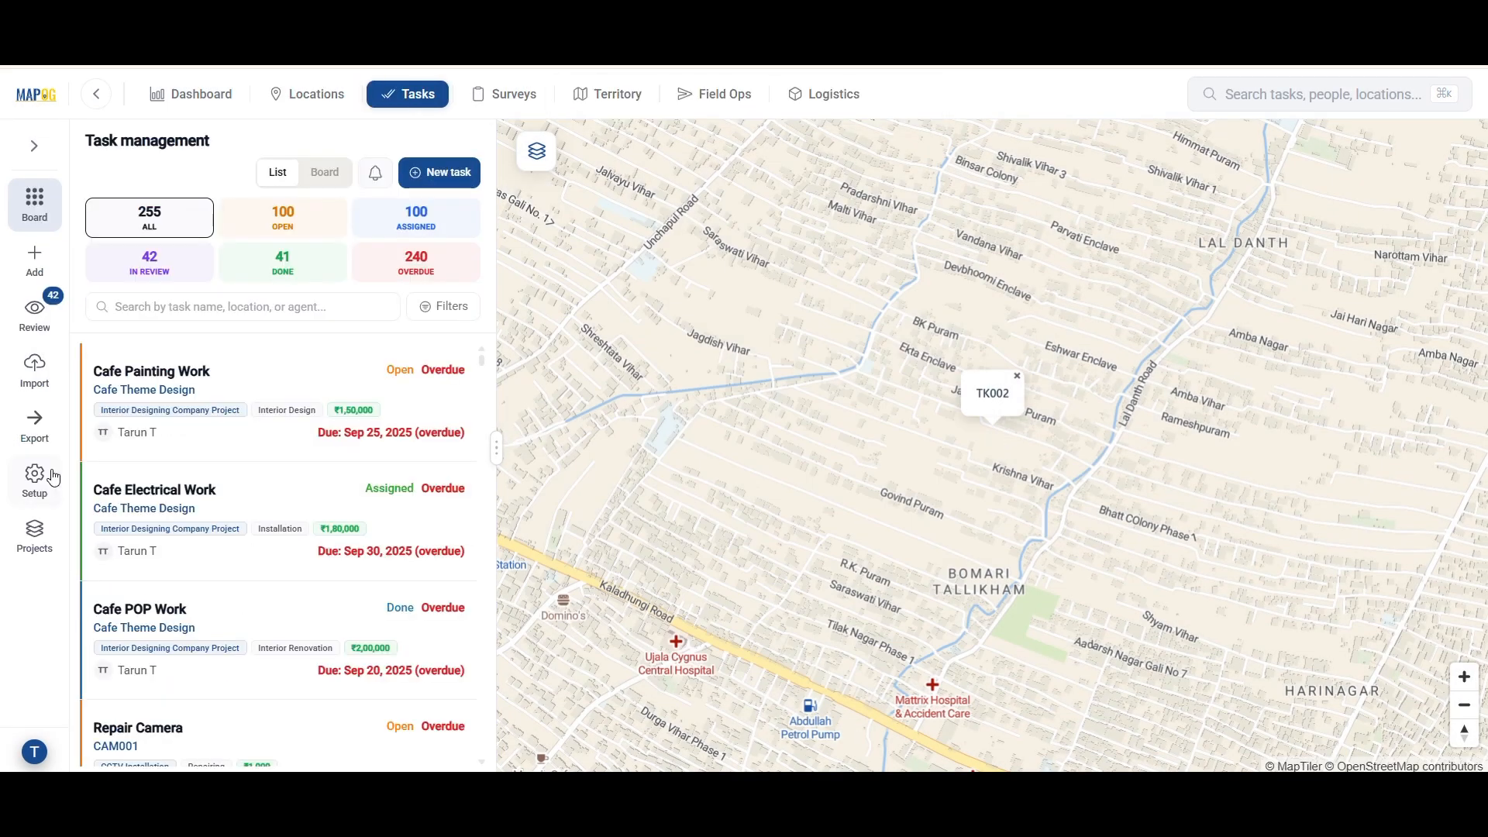
# Add a task type named ASSEST to the Infrastructure audit location type in the task setup
pyautogui.click(52, 475)
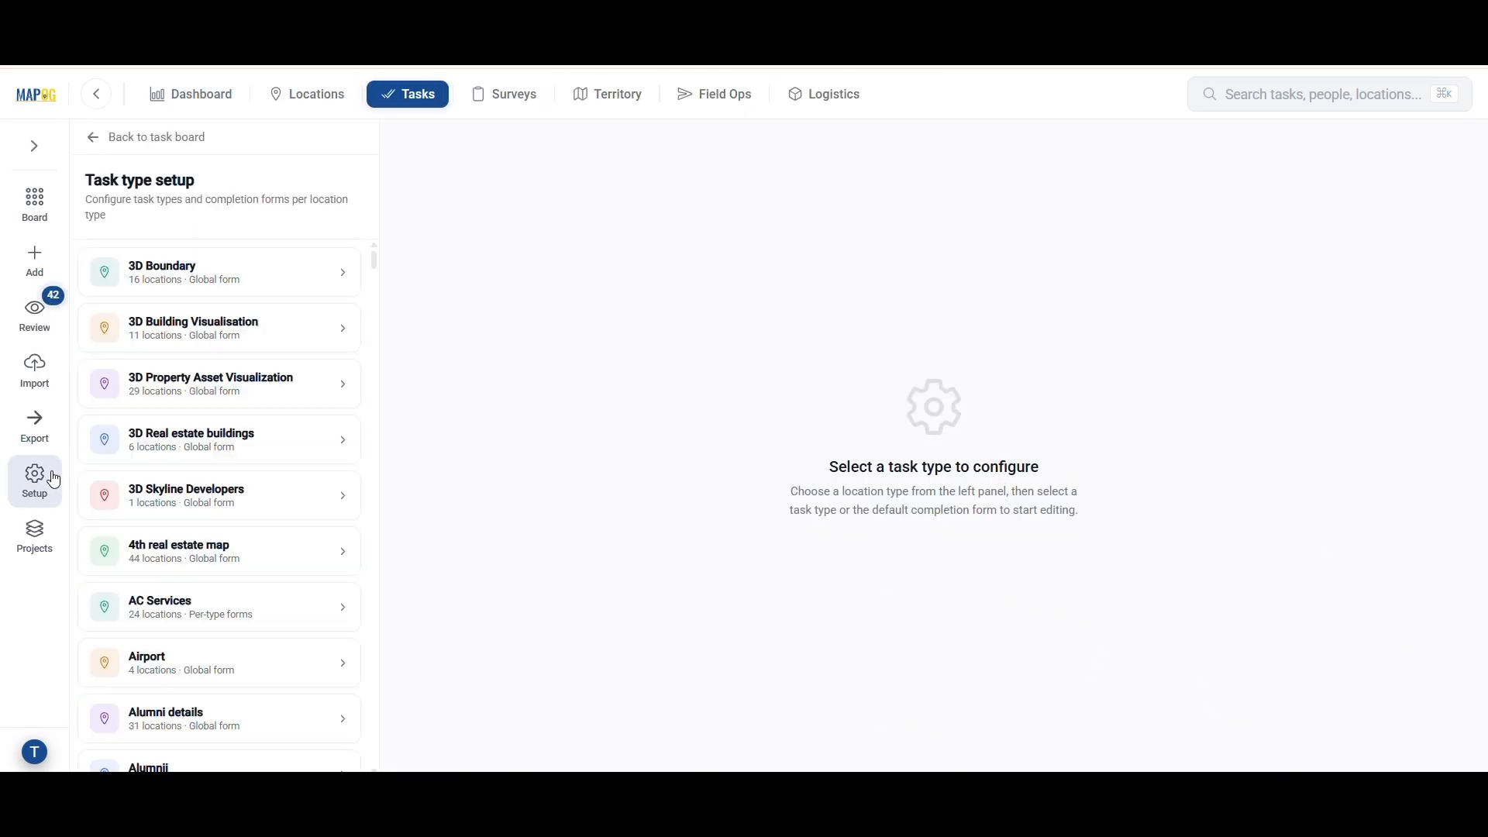
pyautogui.scroll(-15, 263, 511)
pyautogui.scroll(-20, 264, 513)
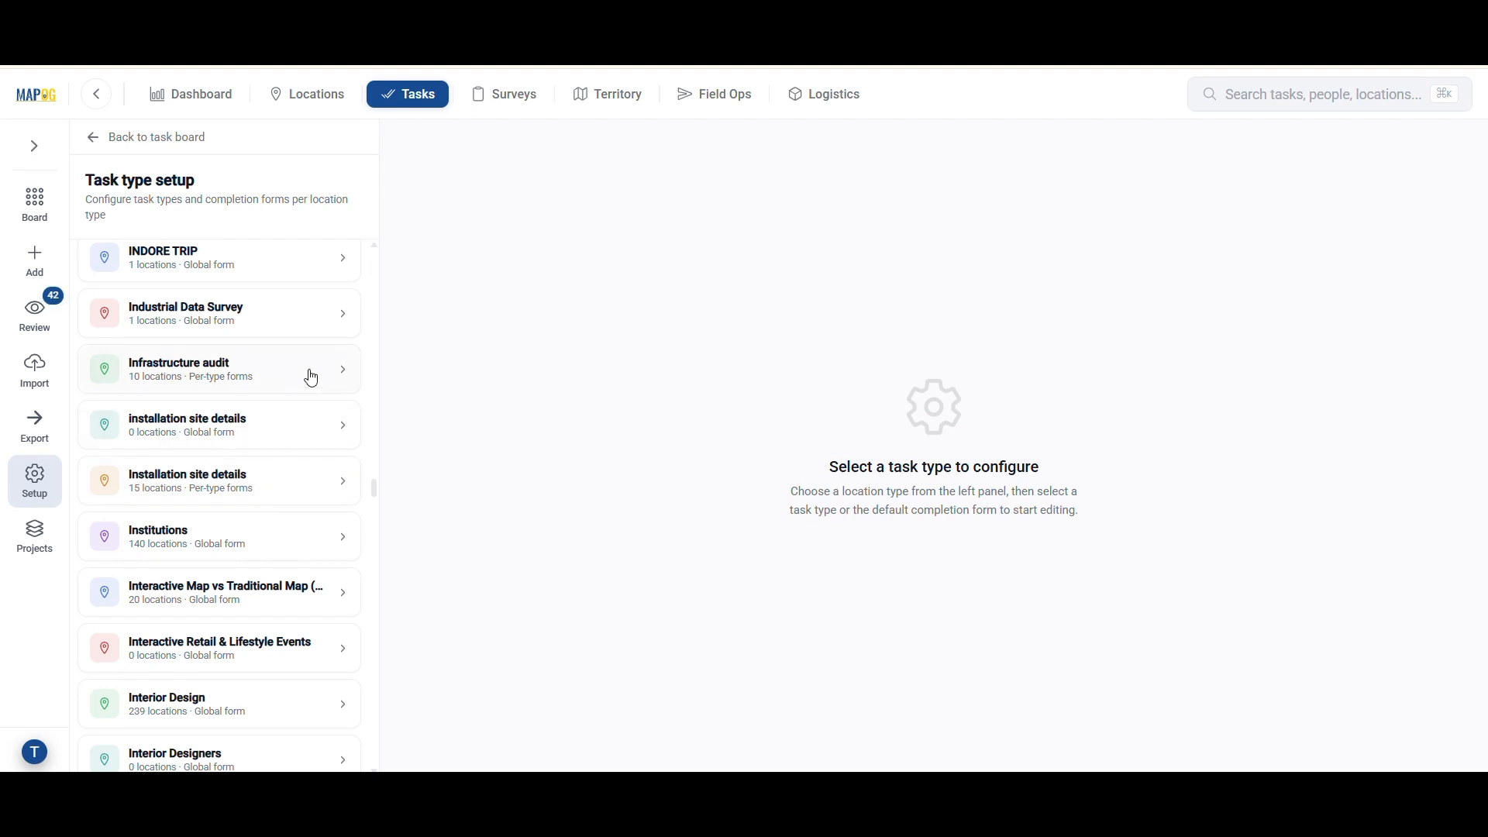
pyautogui.click(314, 377)
pyautogui.scroll(-3, 221, 552)
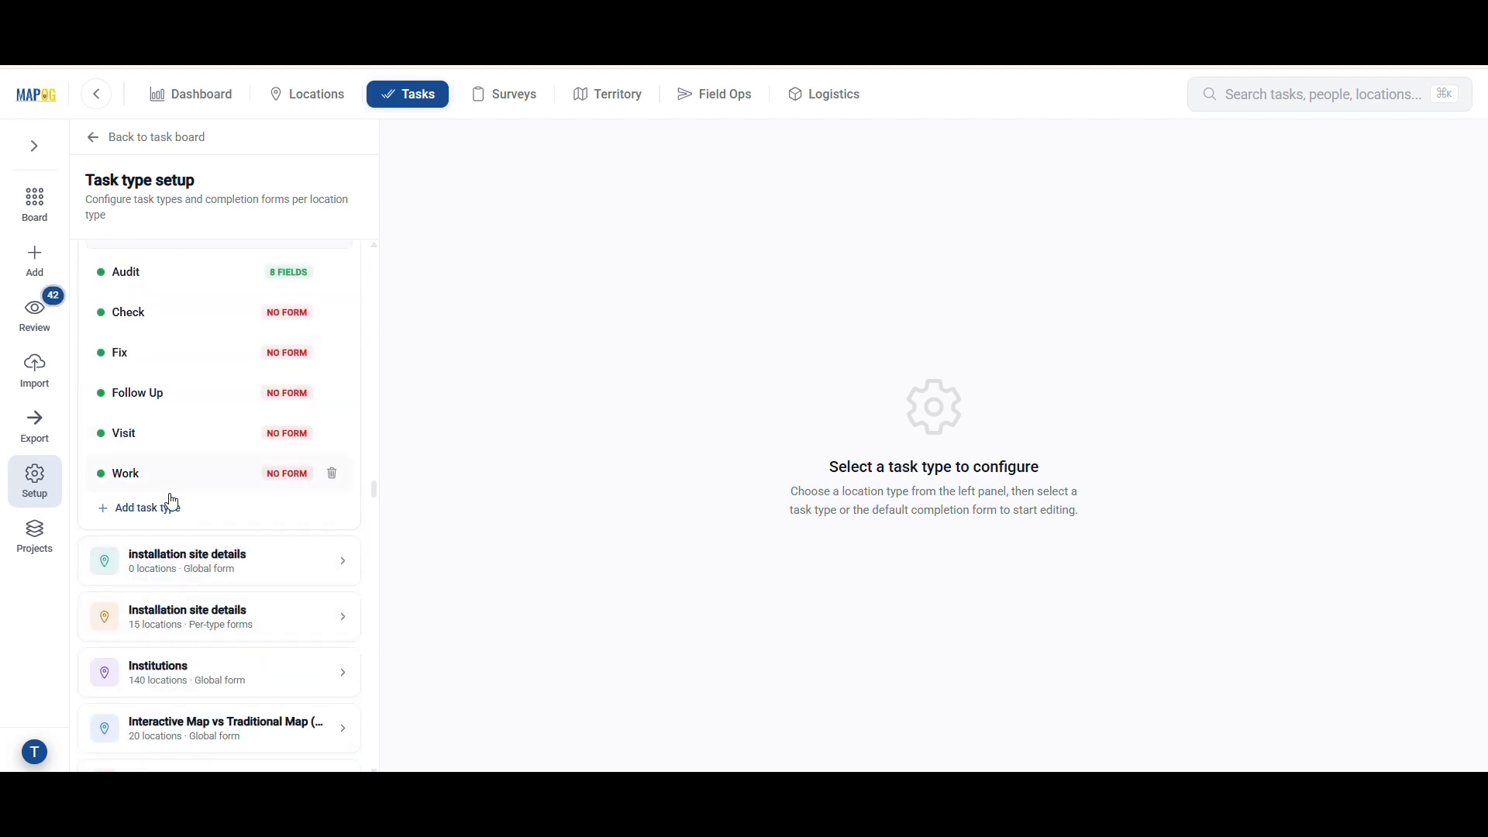
pyautogui.click(167, 512)
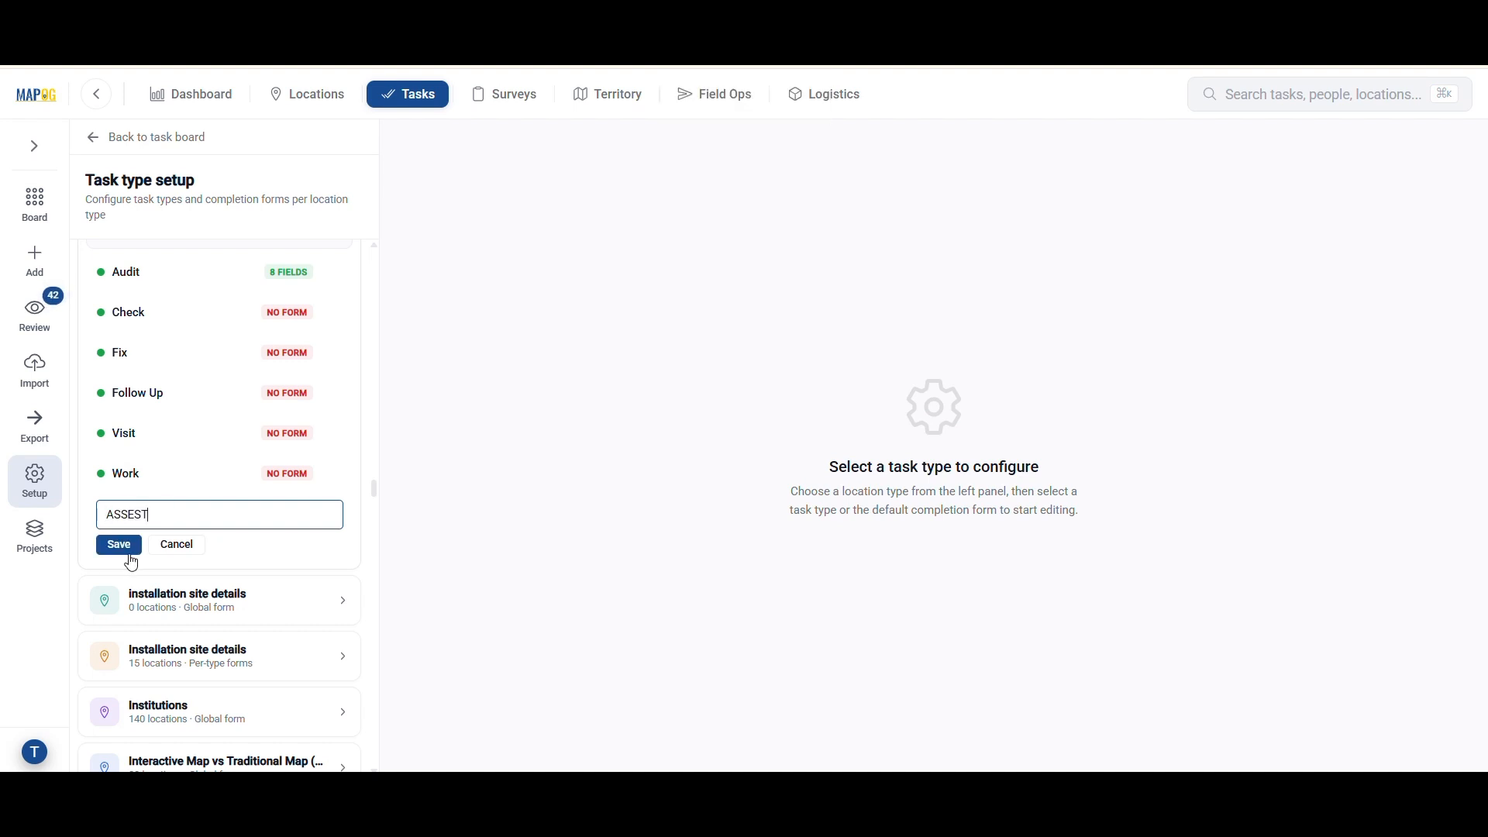
pyautogui.click(121, 546)
# Create a completion form for the ASSEST task type with a text field called Name
pyautogui.click(221, 281)
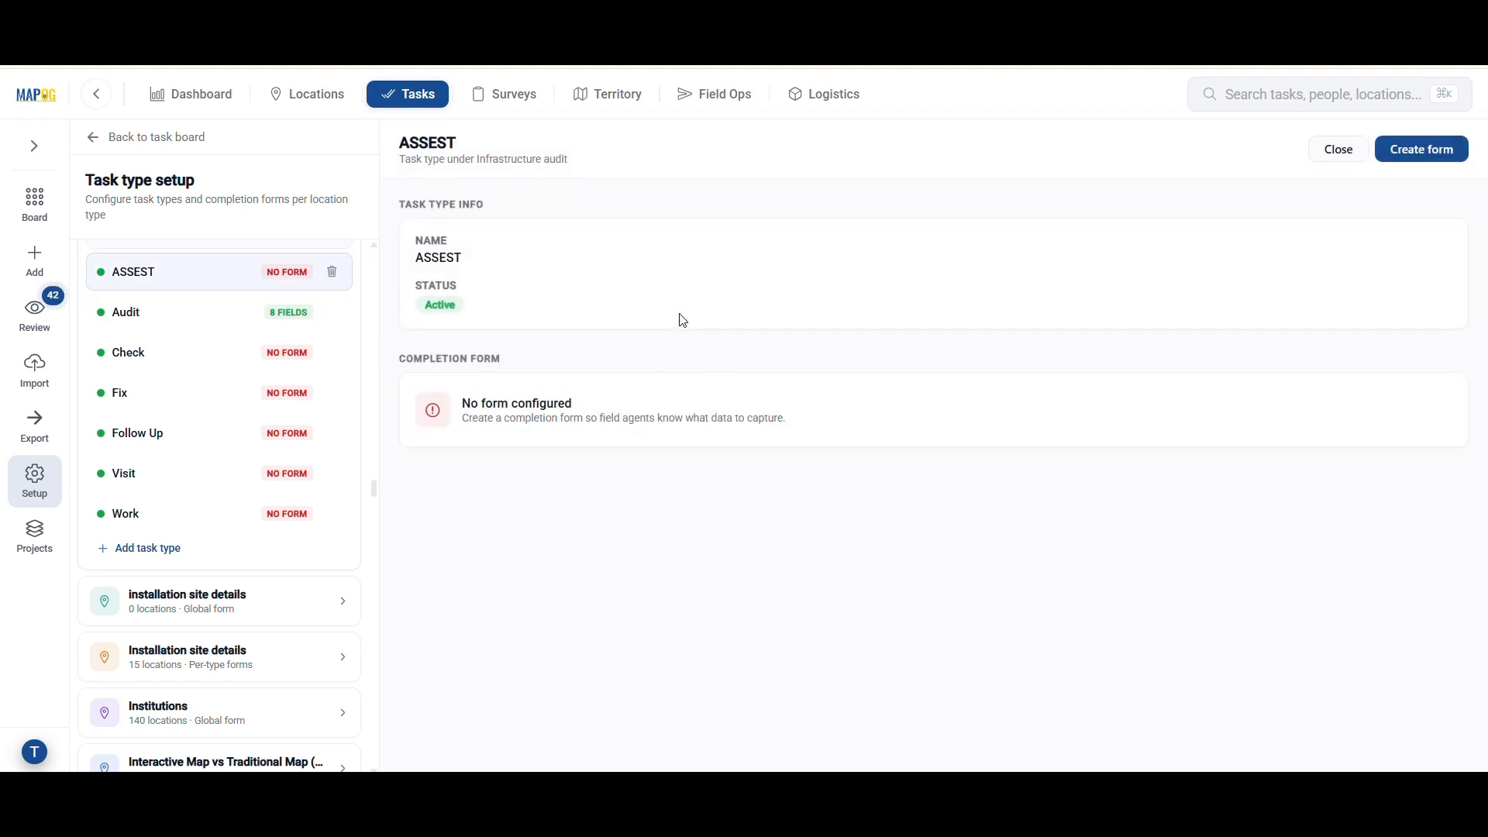
pyautogui.click(1433, 153)
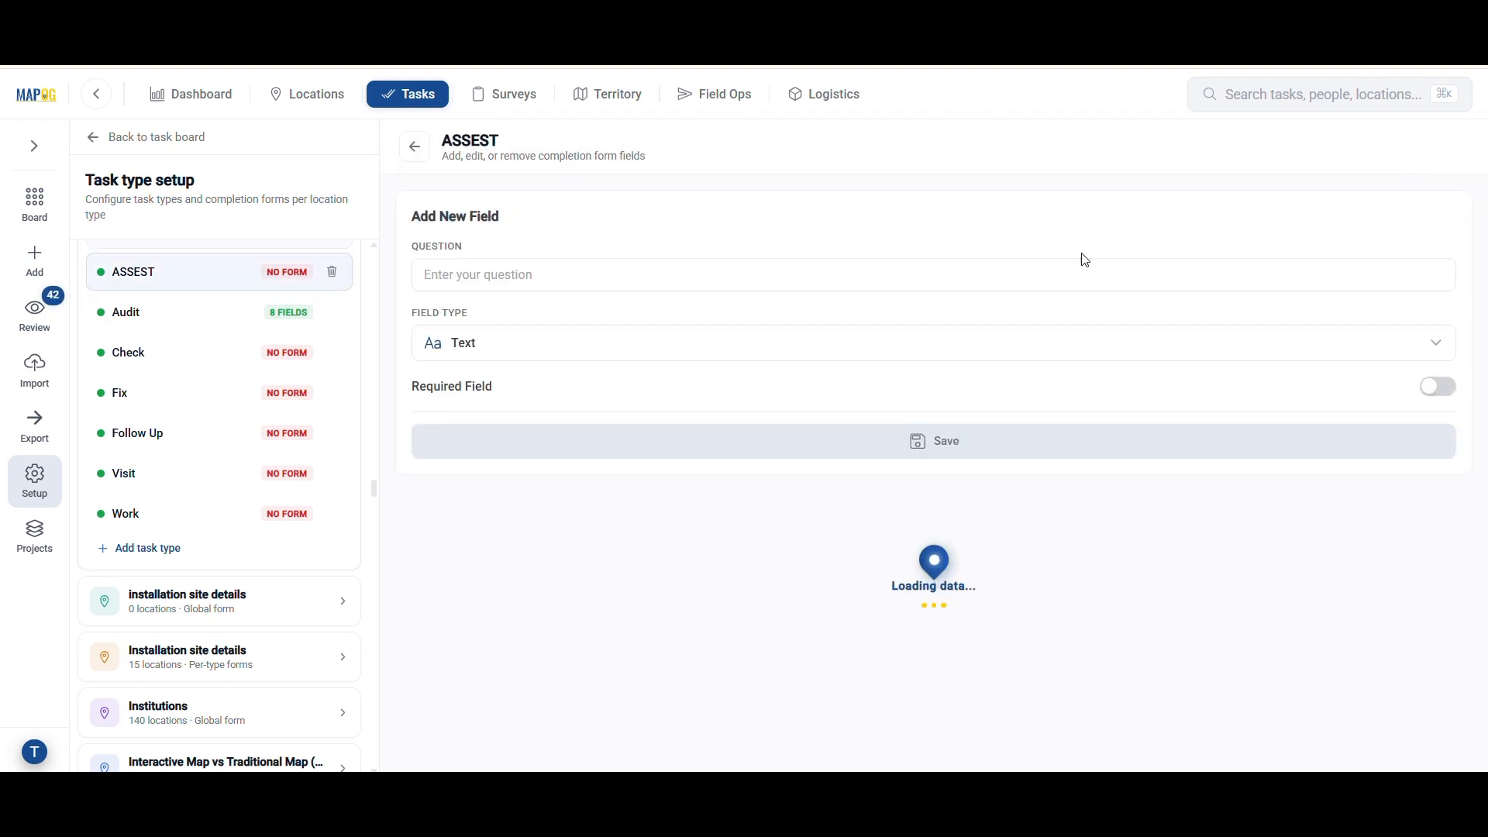
pyautogui.click(439, 292)
pyautogui.write('Name')
pyautogui.press('Return')
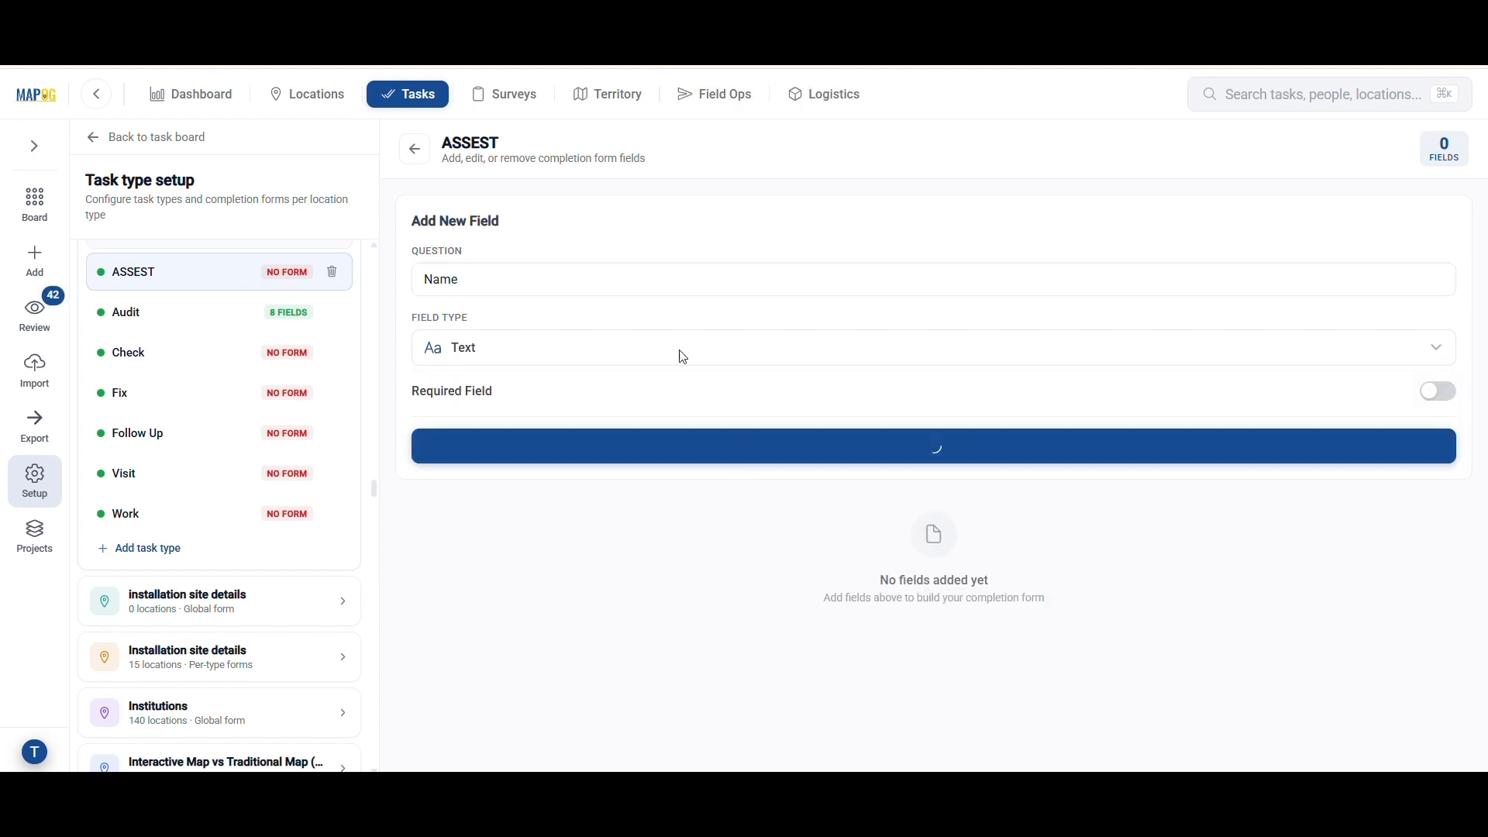
# Add the question "Does need review at site" to the ASSEST form, choose its field type and save it
pyautogui.write('Does need review at sit')
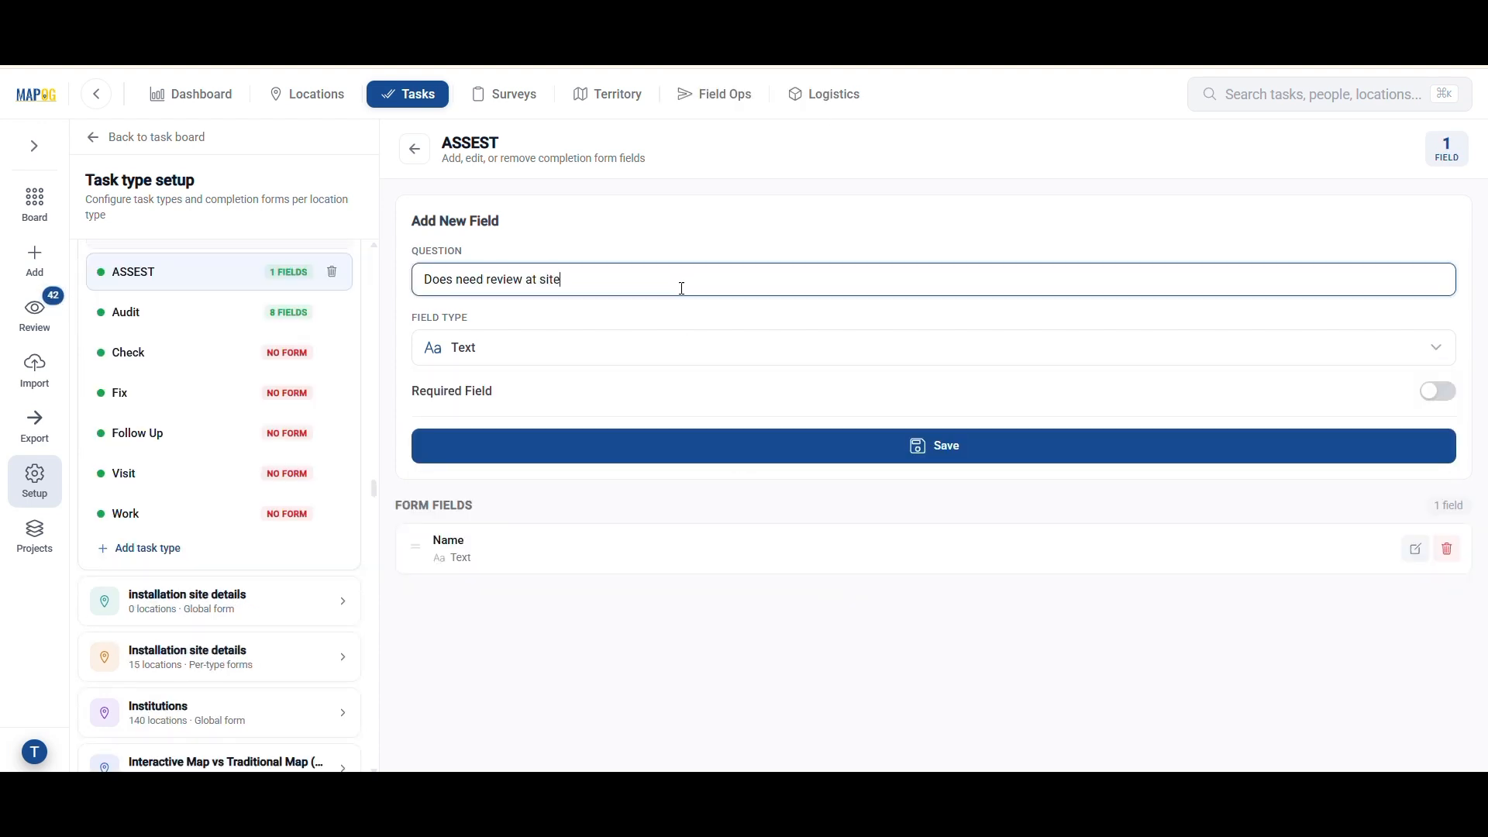
pyautogui.click(650, 348)
pyautogui.click(593, 459)
pyautogui.click(593, 453)
# Filter the business locations by the Infrastructure audit type and open location TK003
pyautogui.scroll(-3, 614, 355)
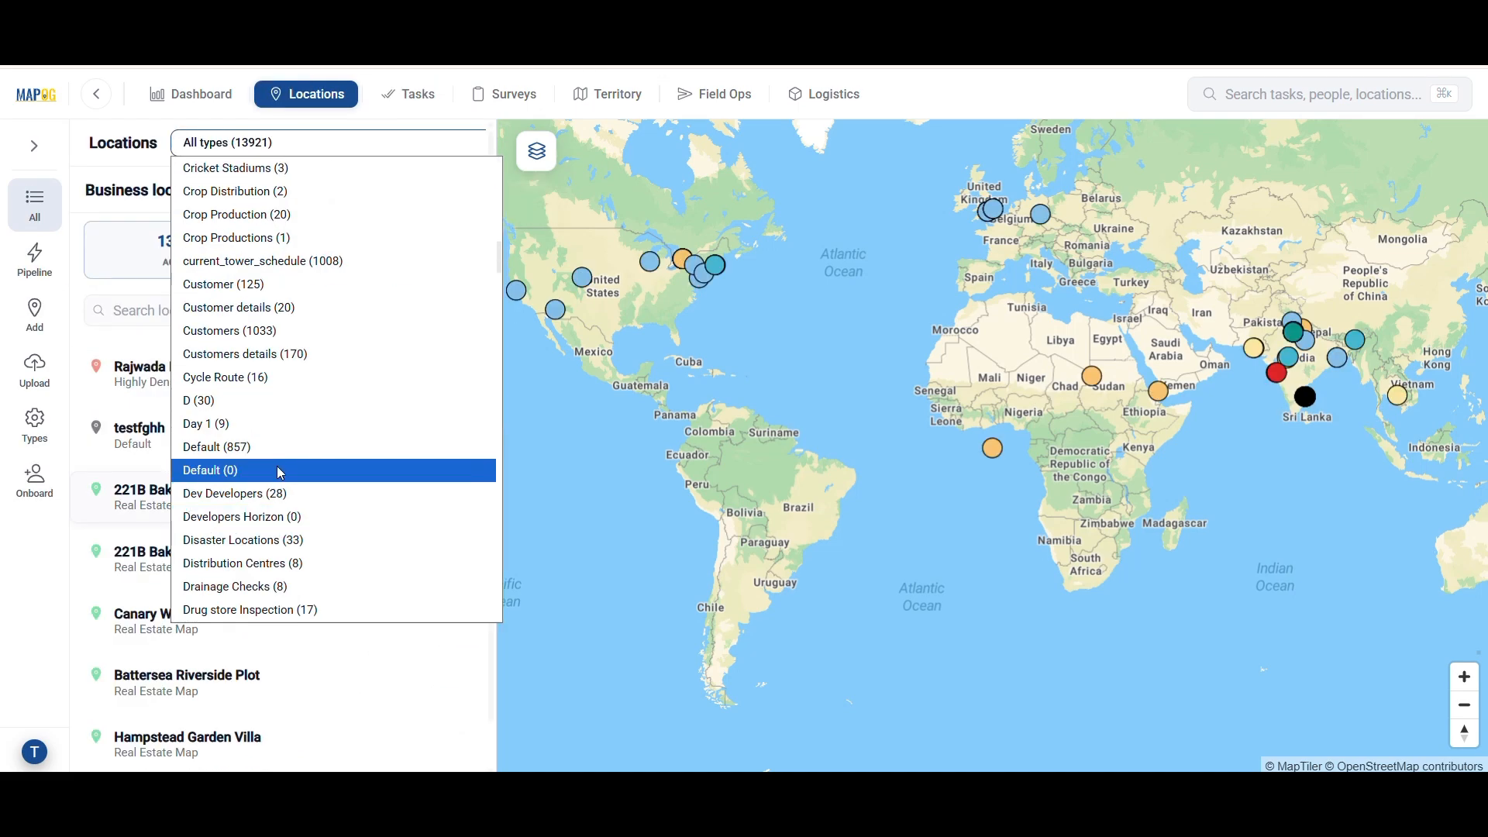
pyautogui.scroll(-5, 239, 466)
pyautogui.click(238, 493)
pyautogui.click(310, 546)
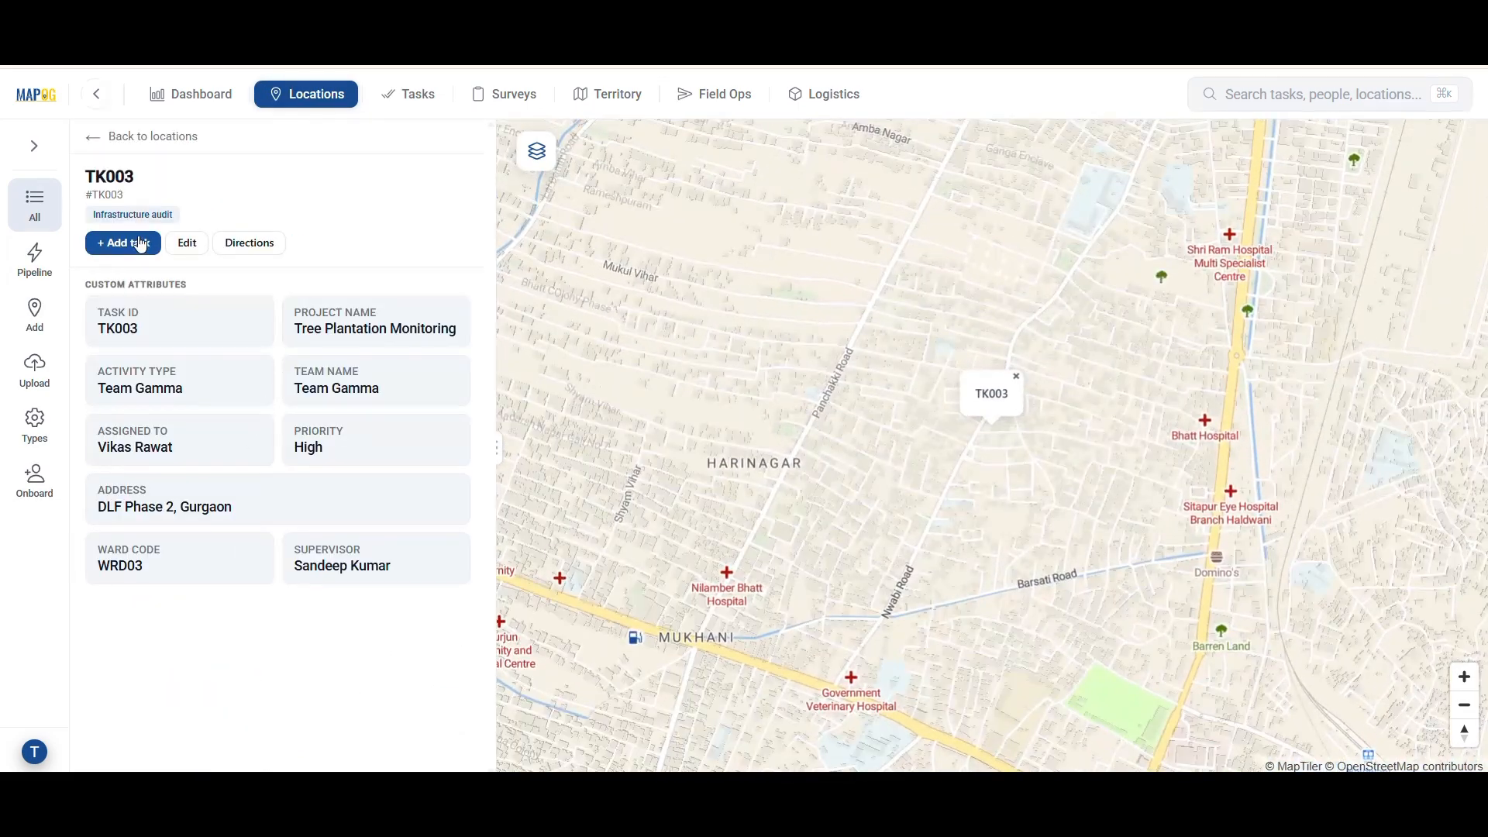
# Start a new single task of type Audit for location TK003 and title it Survey
pyautogui.click(142, 243)
pyautogui.click(364, 423)
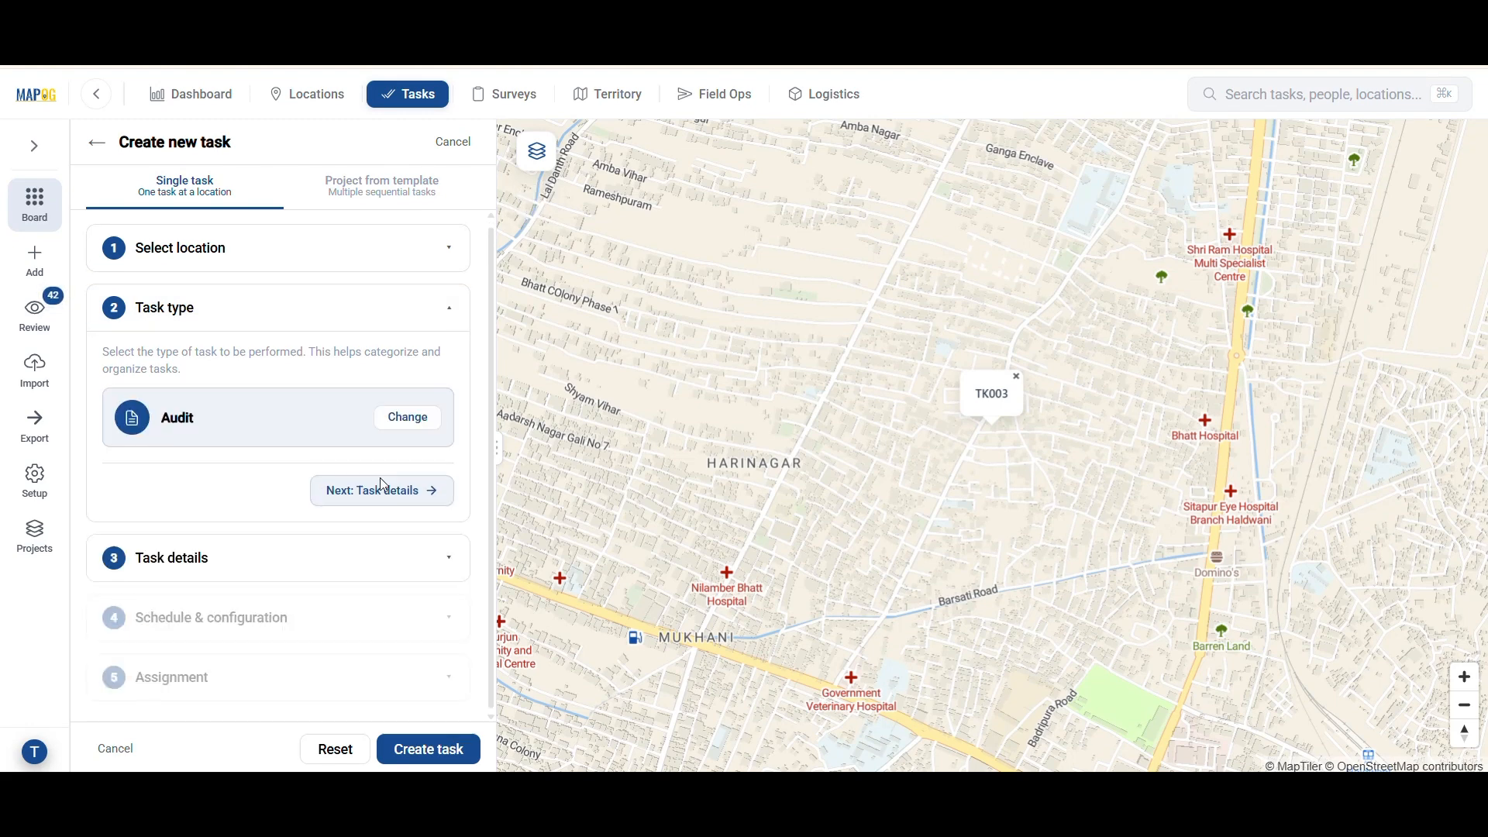
pyautogui.click(225, 563)
pyautogui.click(246, 432)
pyautogui.write('Survey')
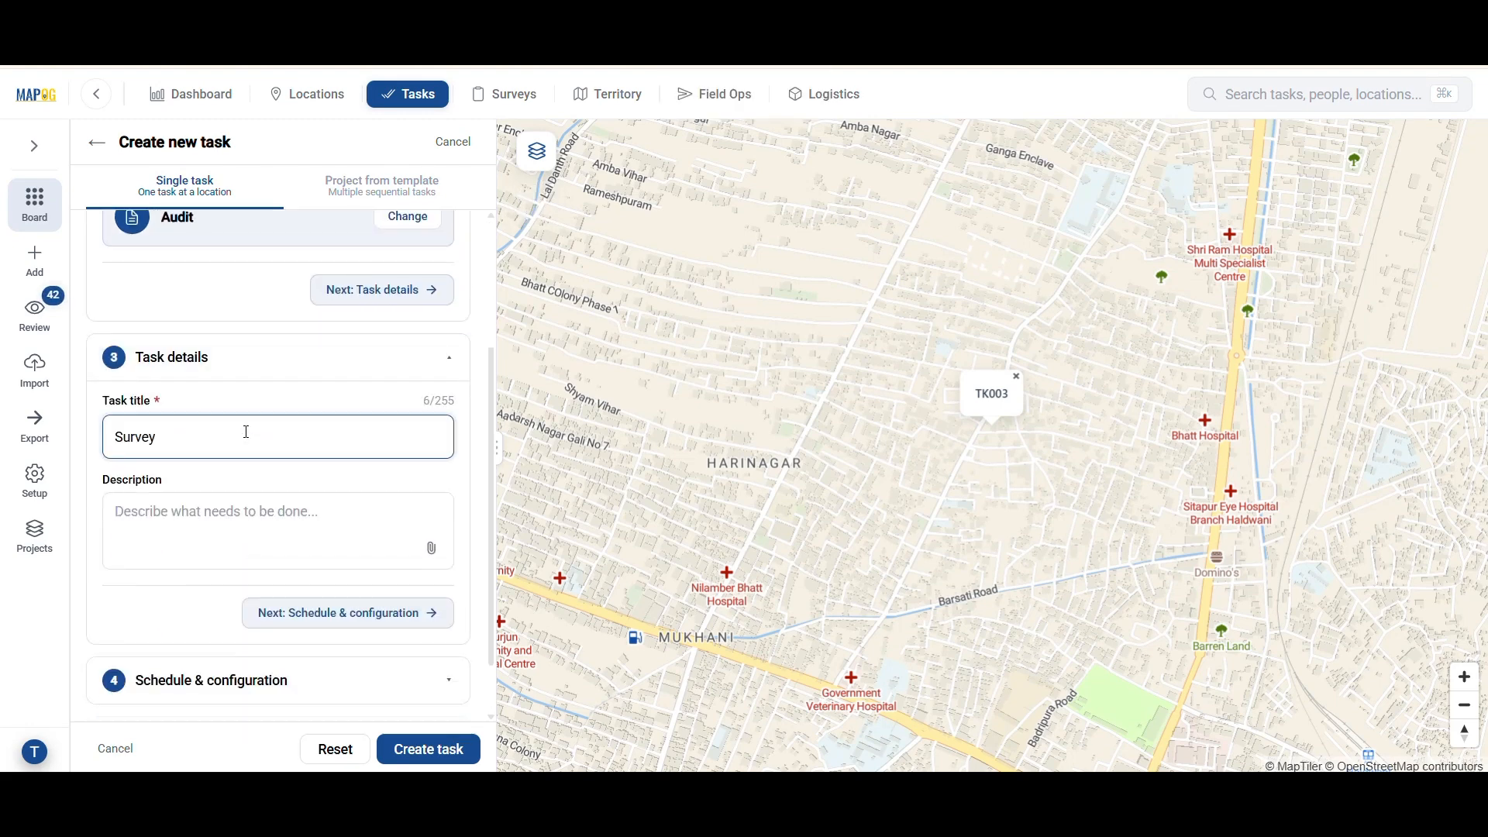
# Complete the task title as Survey site and add the description "review site conditions"
pyautogui.click(241, 507)
pyautogui.write('review site conditions')
pyautogui.scroll(-1, 240, 506)
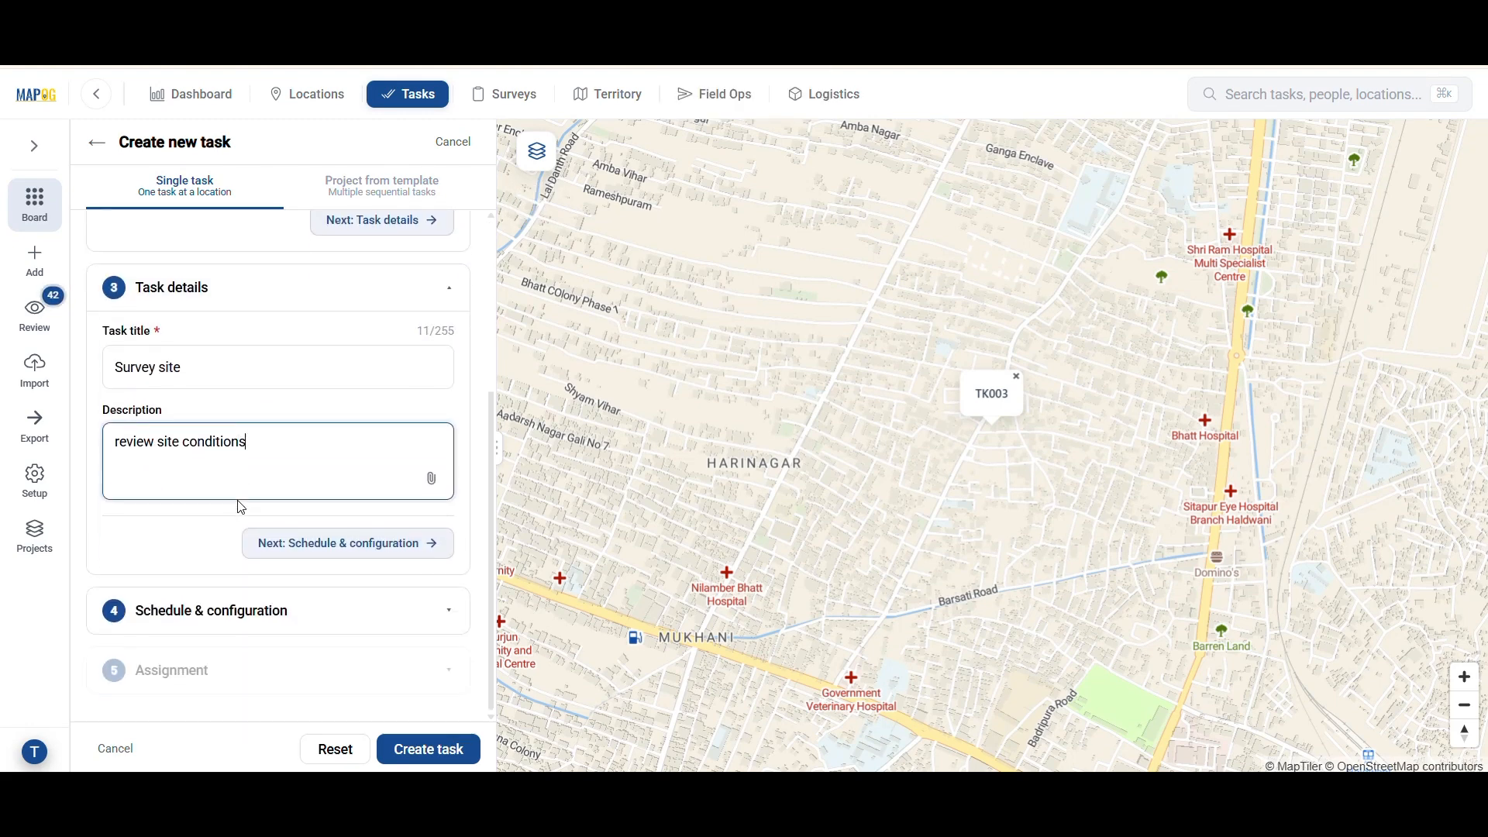
# Set the task's due date to 24-06-2026, its status to Assigned and its priority to High
pyautogui.click(249, 611)
pyautogui.scroll(-4, 252, 609)
pyautogui.click(432, 403)
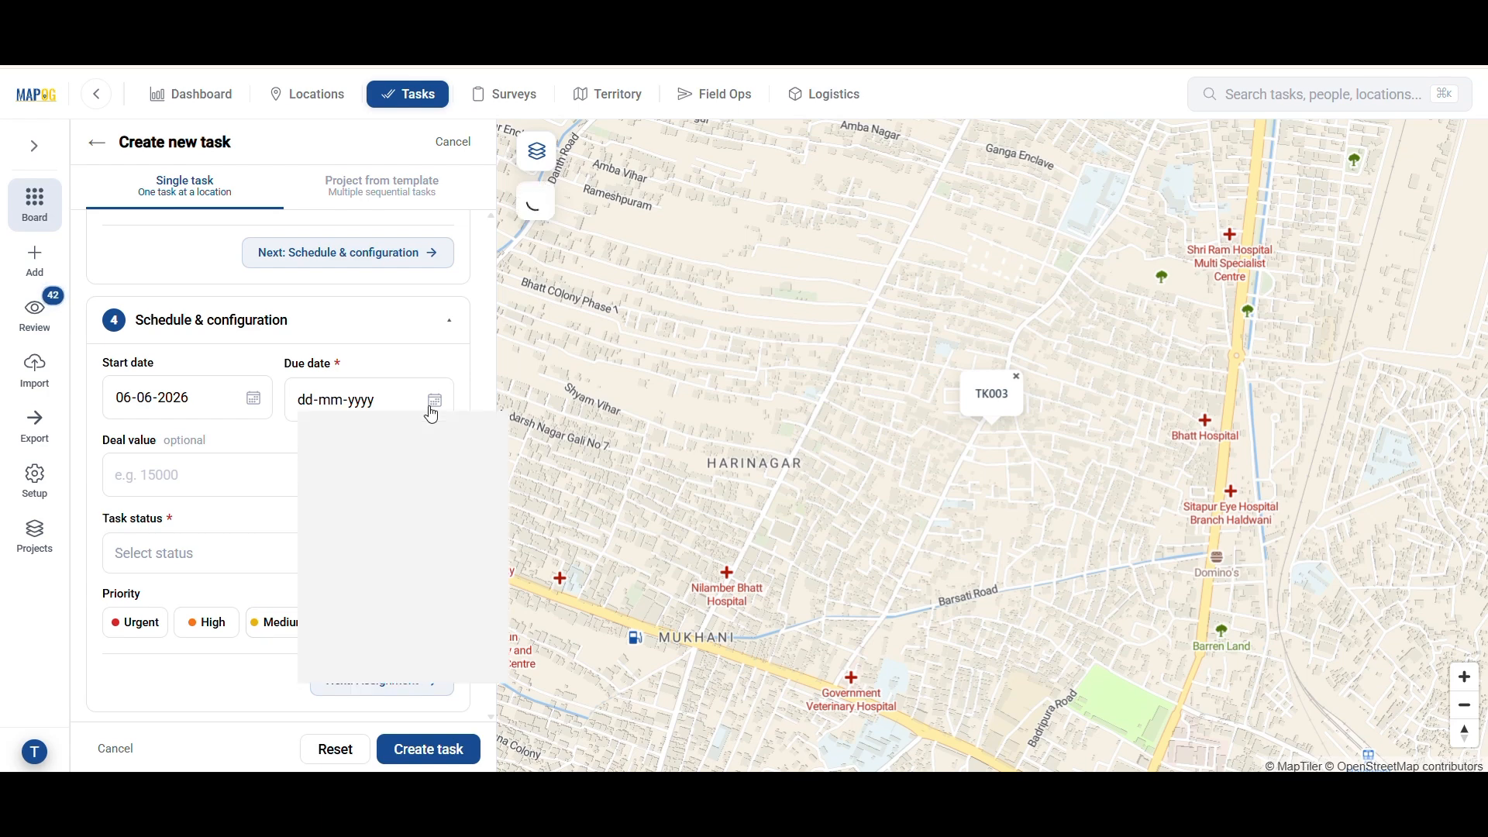
pyautogui.click(400, 573)
pyautogui.scroll(-1, 223, 554)
pyautogui.click(221, 549)
pyautogui.click(221, 473)
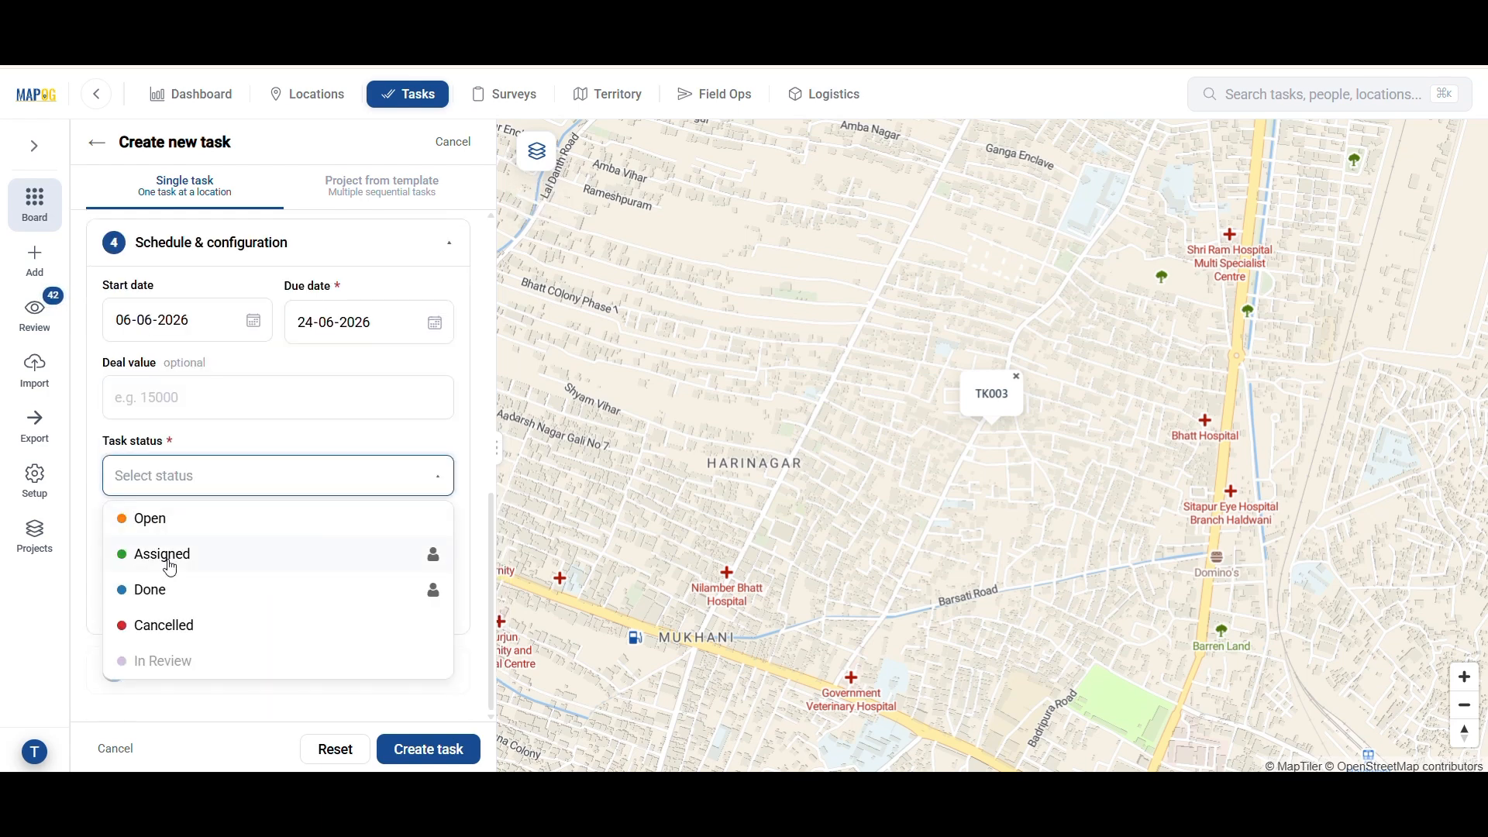
pyautogui.click(168, 558)
pyautogui.click(267, 690)
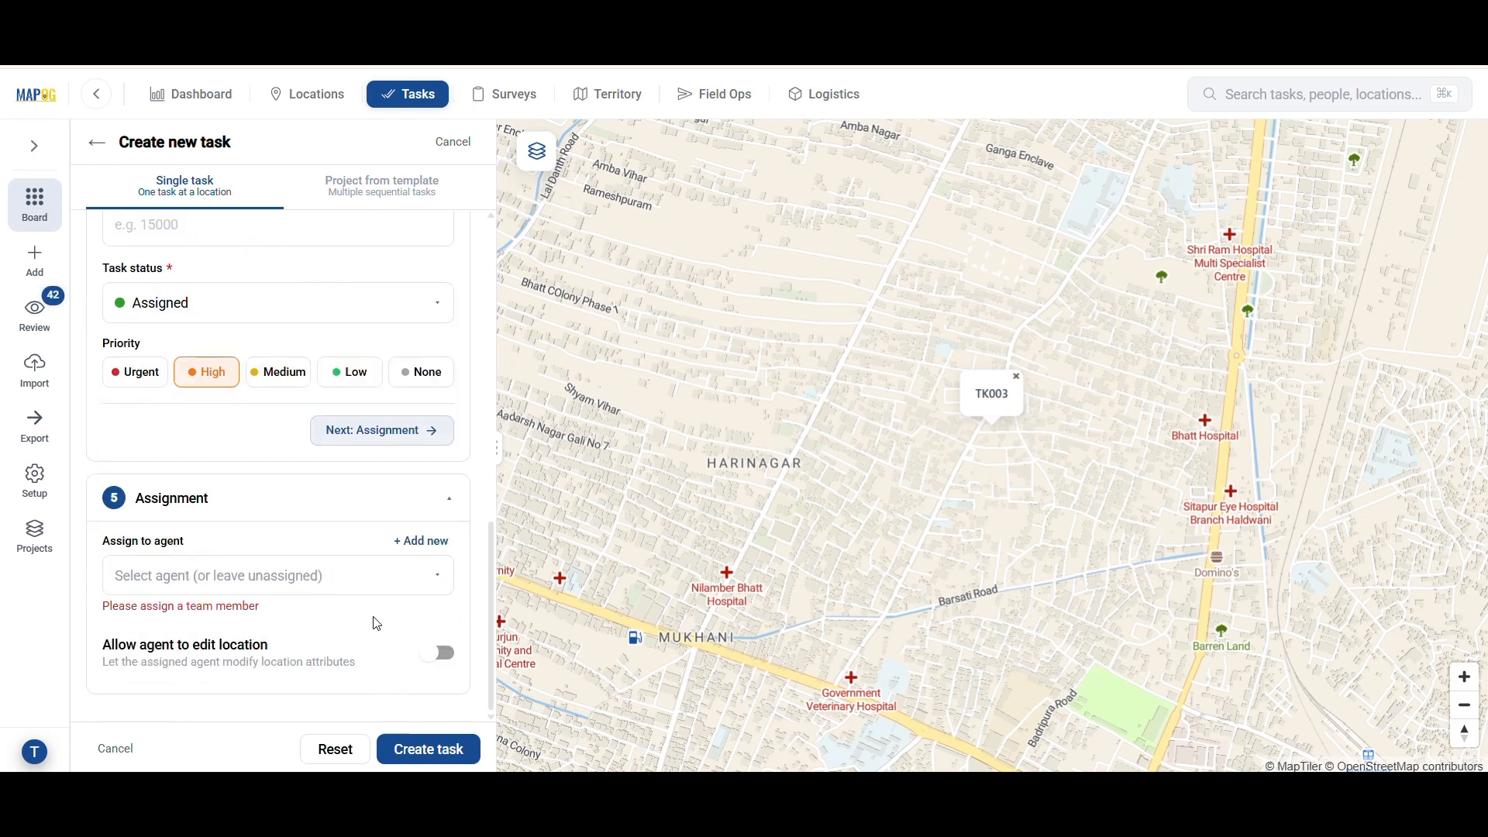
pyautogui.click(422, 542)
pyautogui.click(608, 480)
pyautogui.click(953, 302)
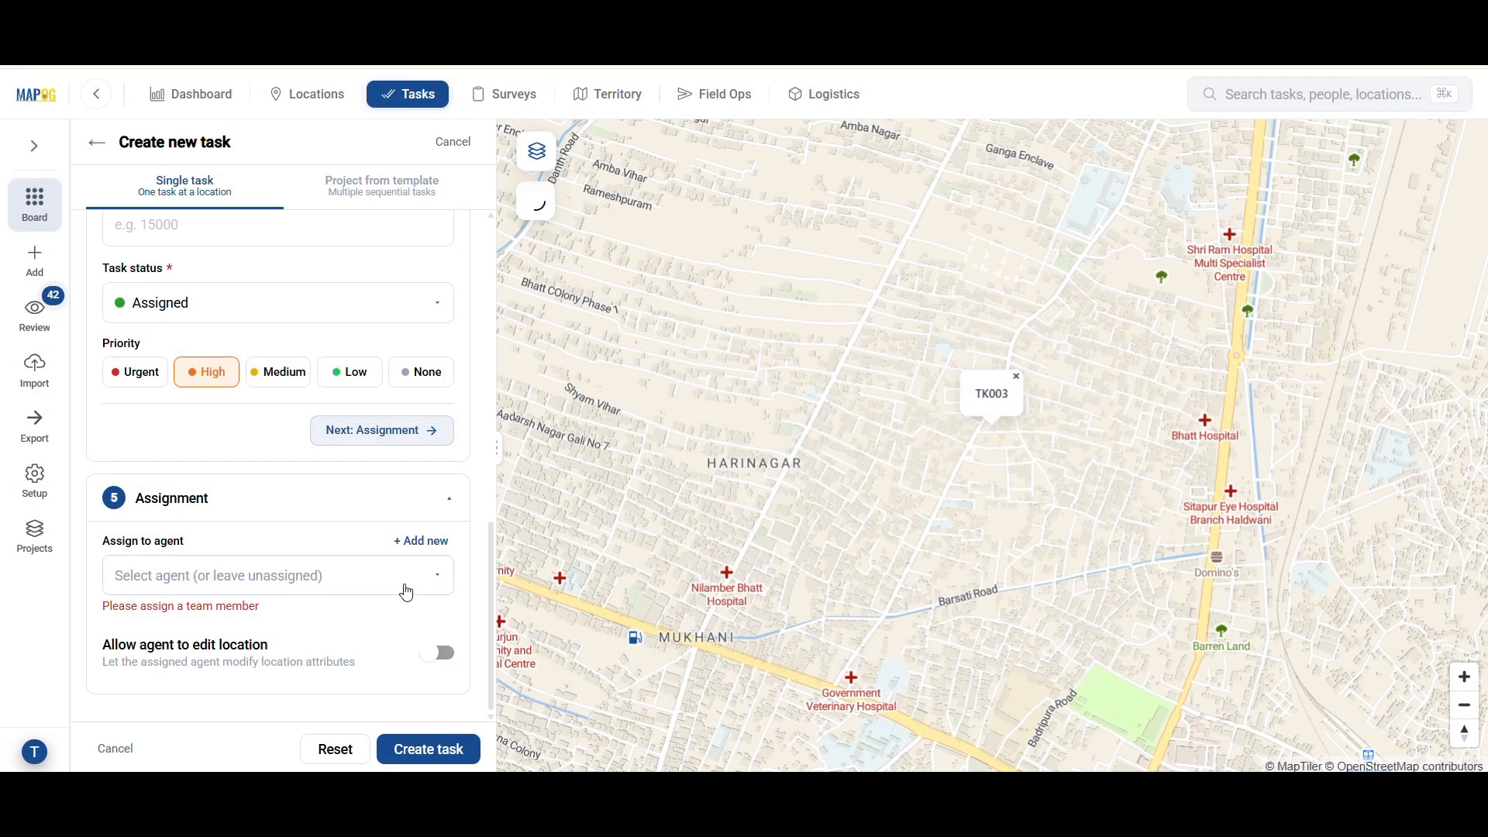
# Assign the Survey site task to an existing field agent
pyautogui.click(405, 589)
pyautogui.scroll(2, 159, 635)
pyautogui.click(174, 586)
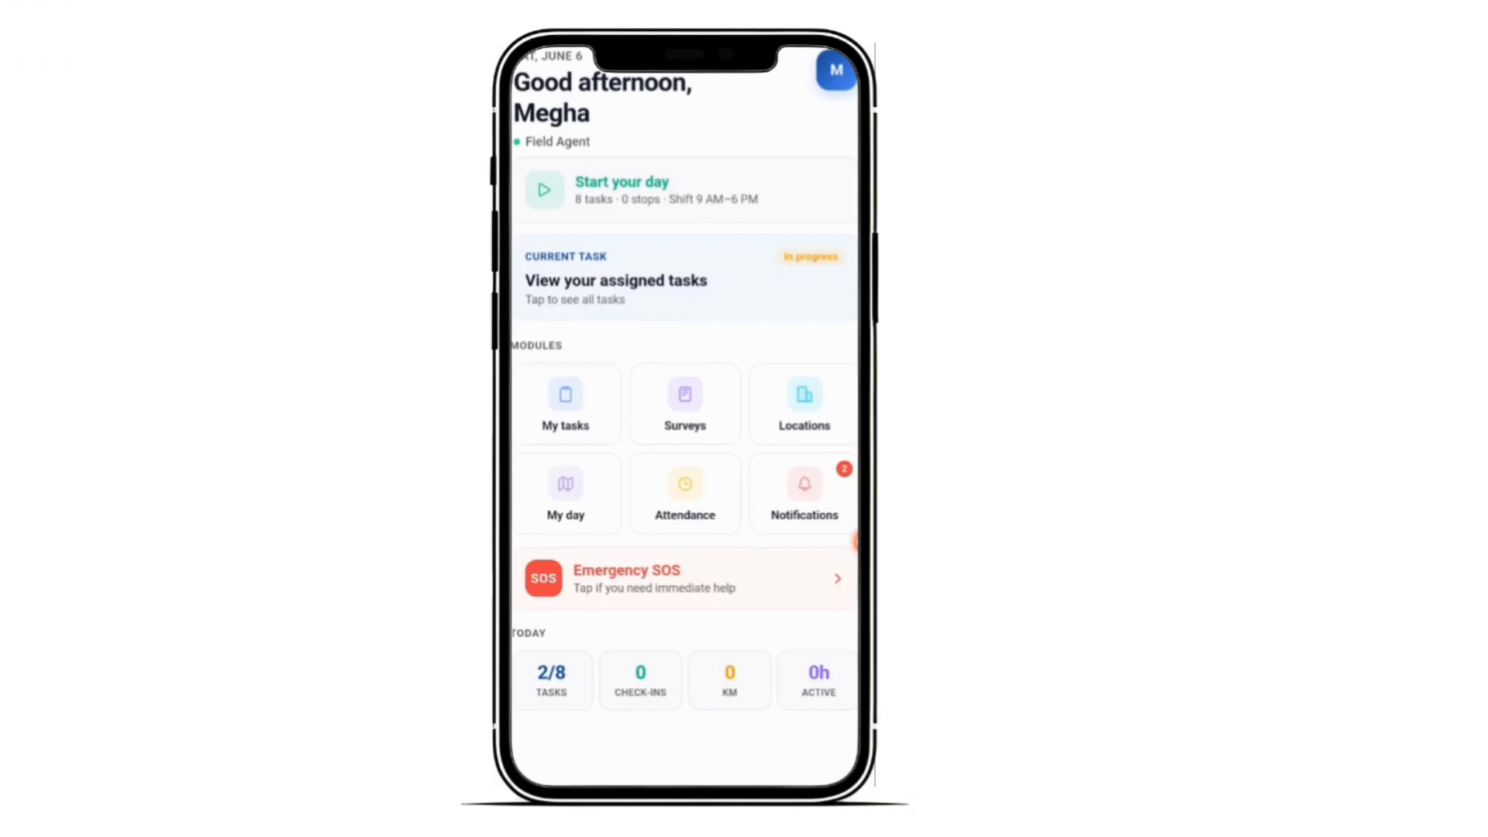
# Switch to the field agent's mobile app and open the assigned Survey site task's details
pyautogui.click(566, 404)
pyautogui.click(675, 272)
pyautogui.scroll(-2, 682, 442)
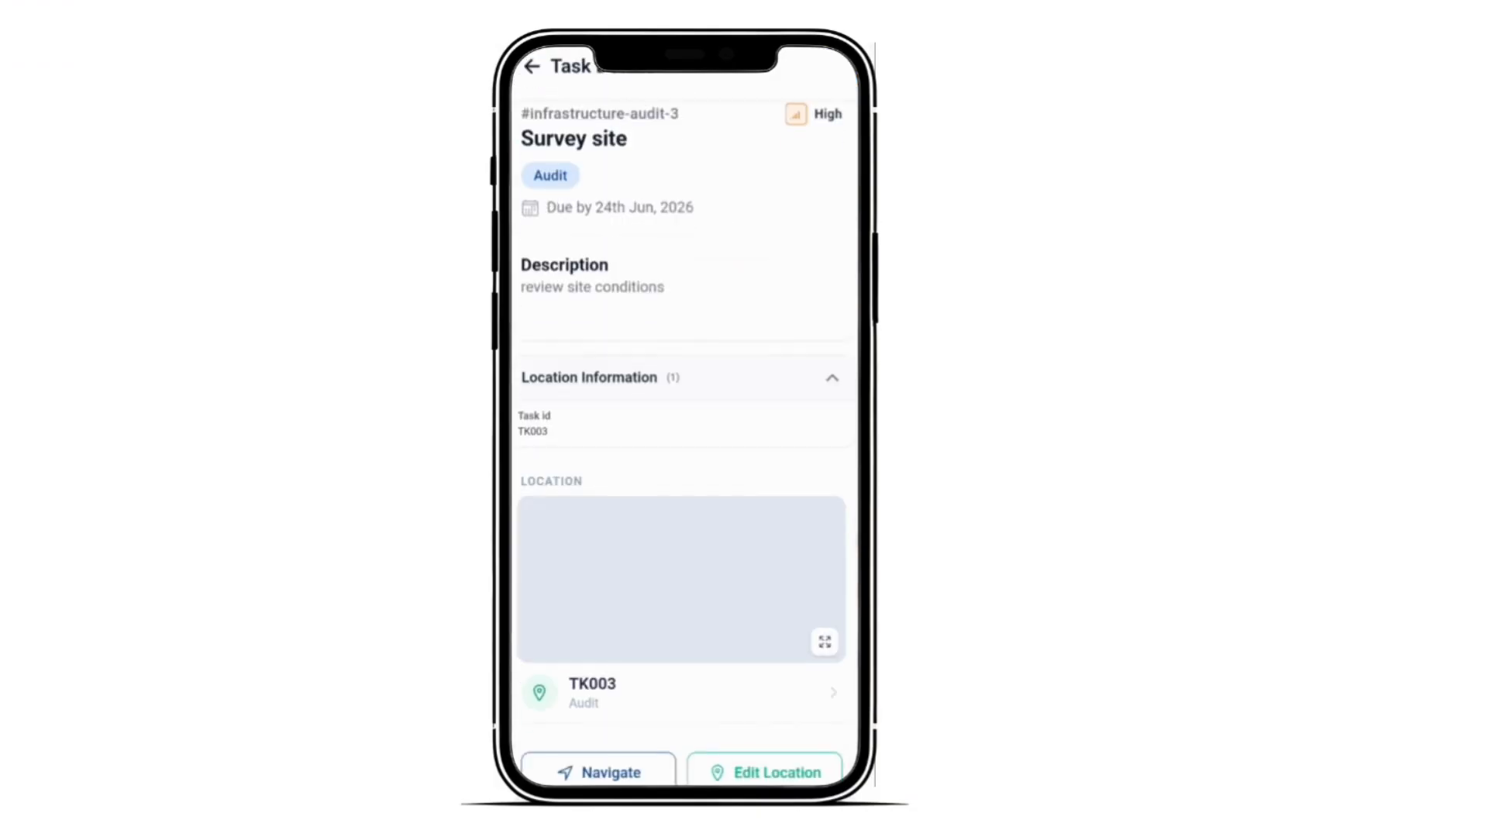
pyautogui.scroll(-2, 683, 442)
# Update the Survey site task's status through Arrived and bring up its task completion form
pyautogui.click(680, 624)
pyautogui.scroll(-1, 682, 434)
pyautogui.scroll(1, 682, 434)
pyautogui.click(682, 305)
pyautogui.scroll(-1, 682, 441)
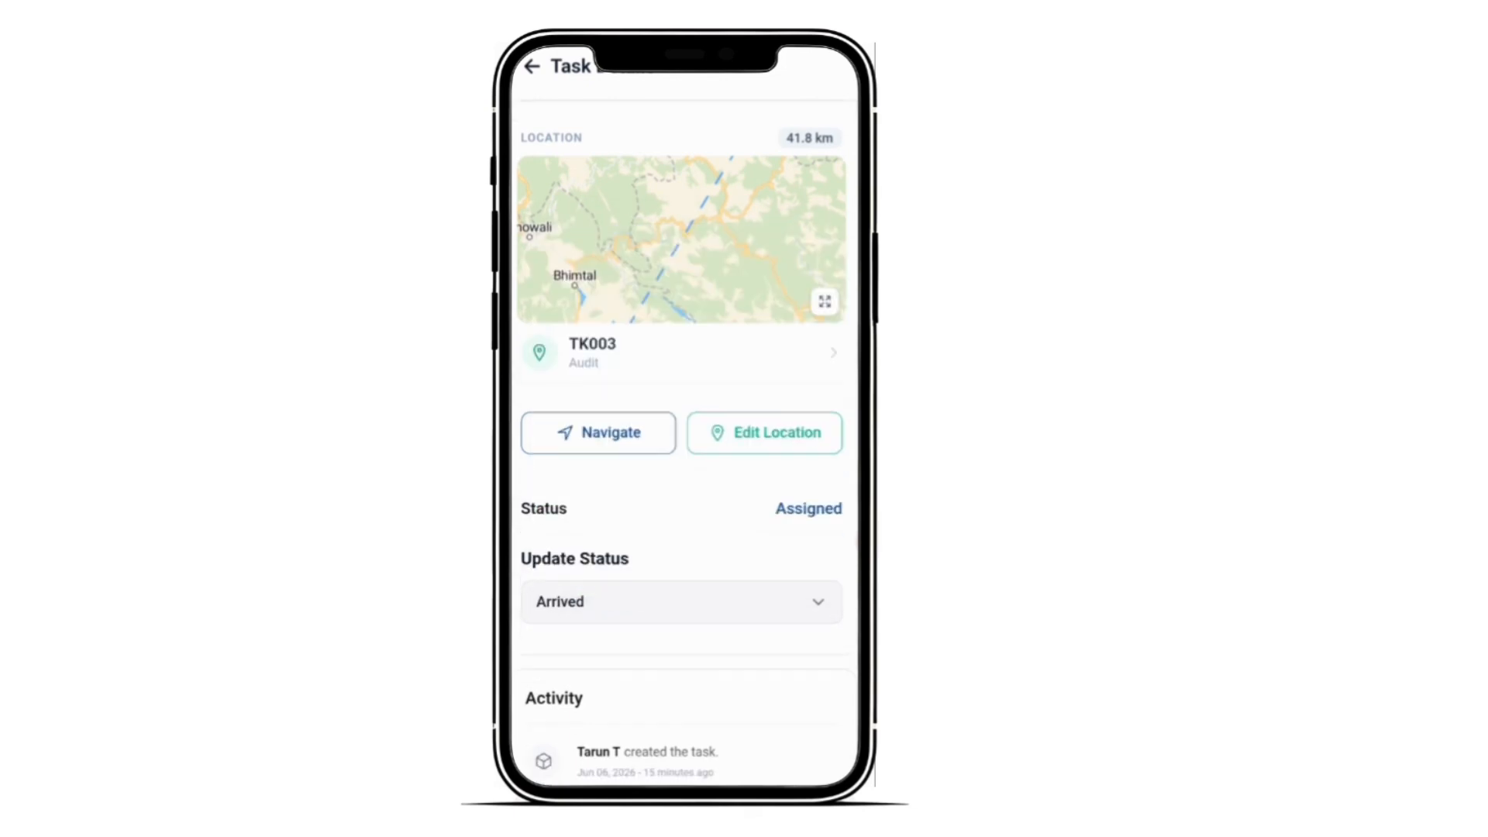
pyautogui.click(682, 511)
pyautogui.scroll(-2, 682, 311)
pyautogui.click(683, 442)
# Answer the supervision question with yes, set the progress percentage to 50 and mark the assigned location as visited
pyautogui.click(682, 235)
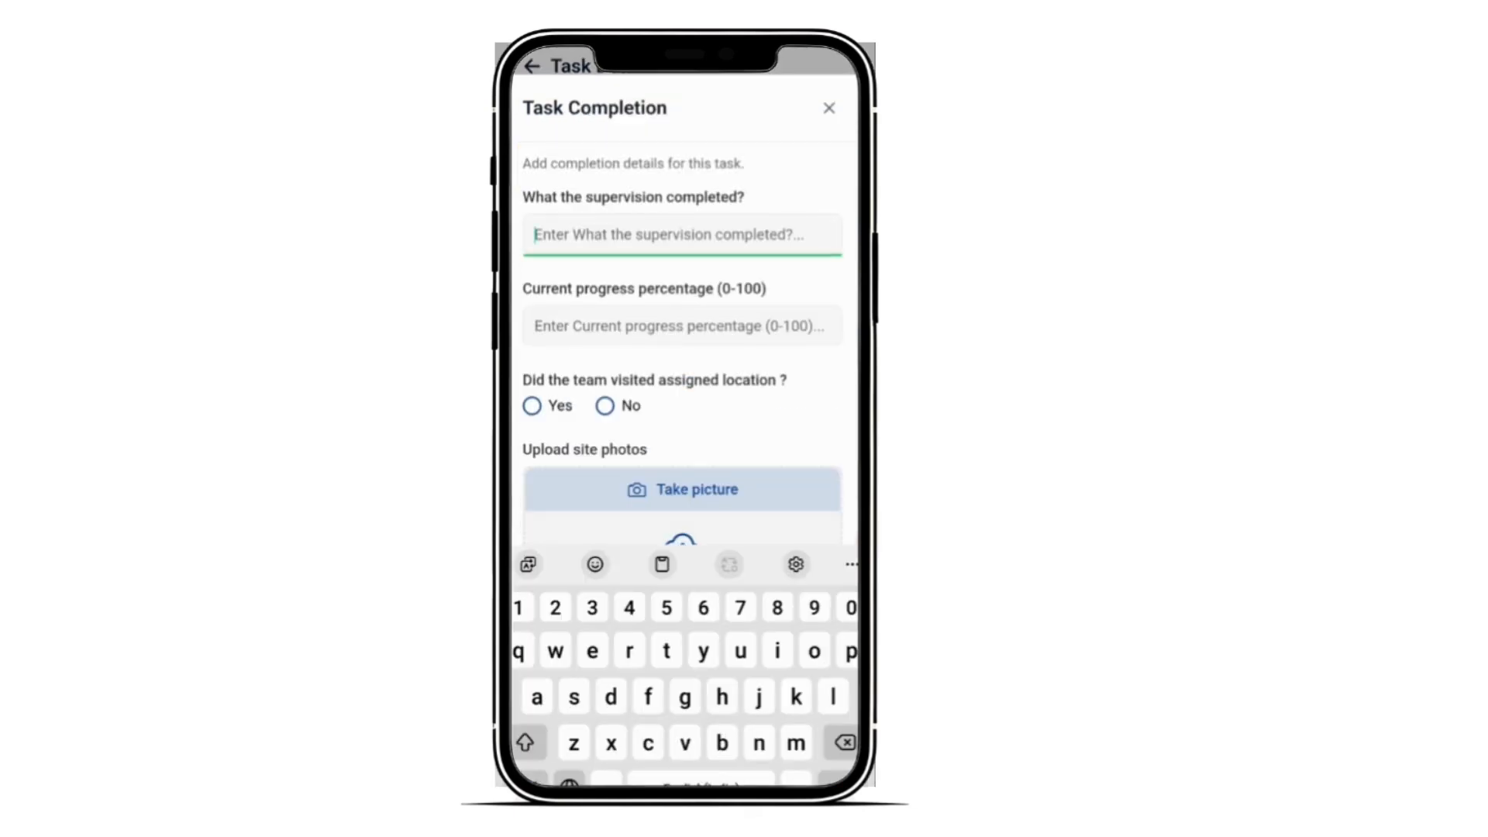
pyautogui.write('yes')
pyautogui.click(682, 327)
pyautogui.write('50')
pyautogui.click(532, 406)
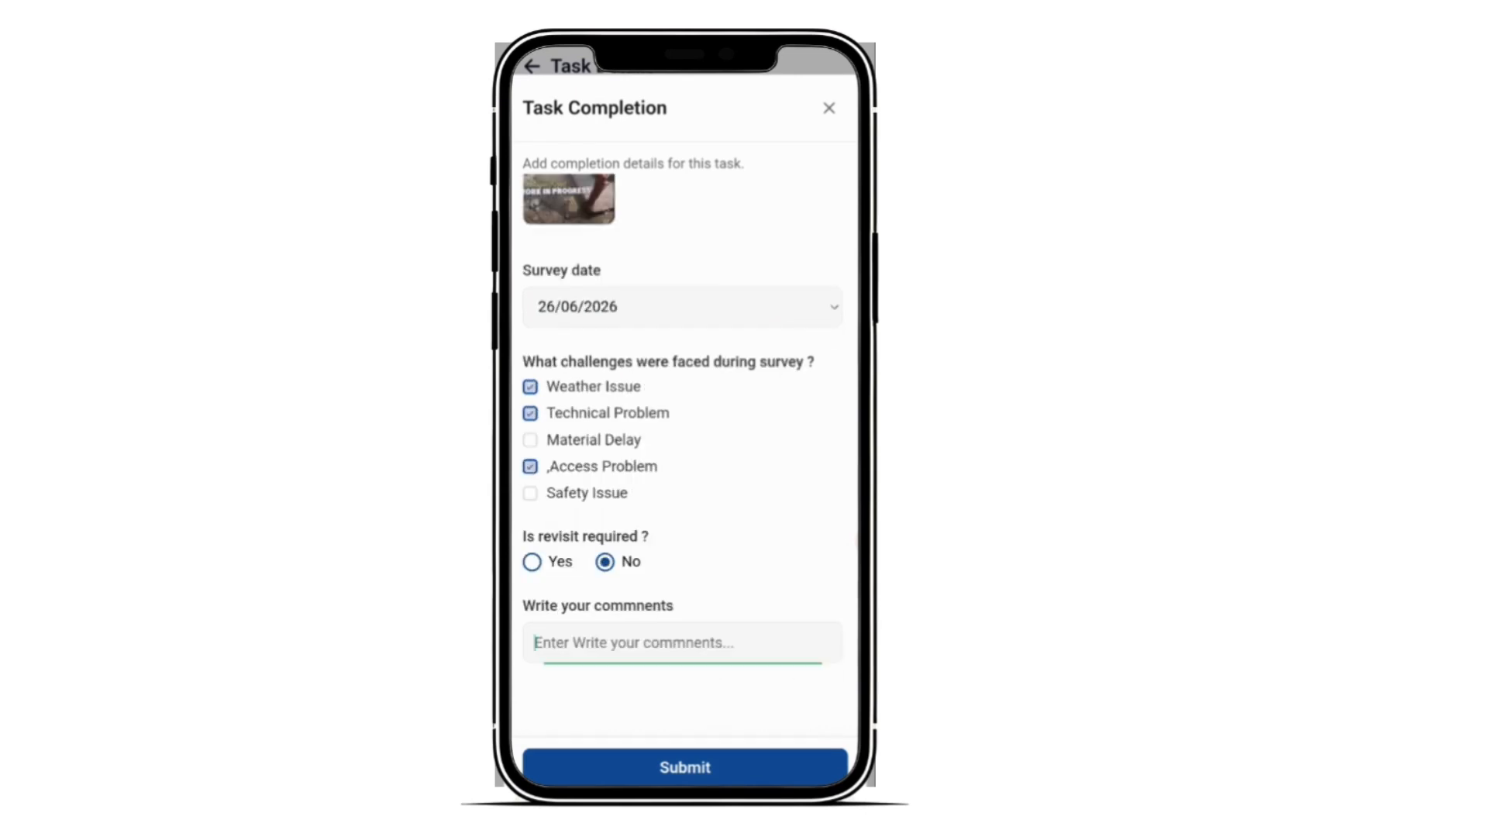
# Enter the comment "all work needs time" and submit the task completion form
pyautogui.write('all')
pyautogui.write(' woek needs tik')
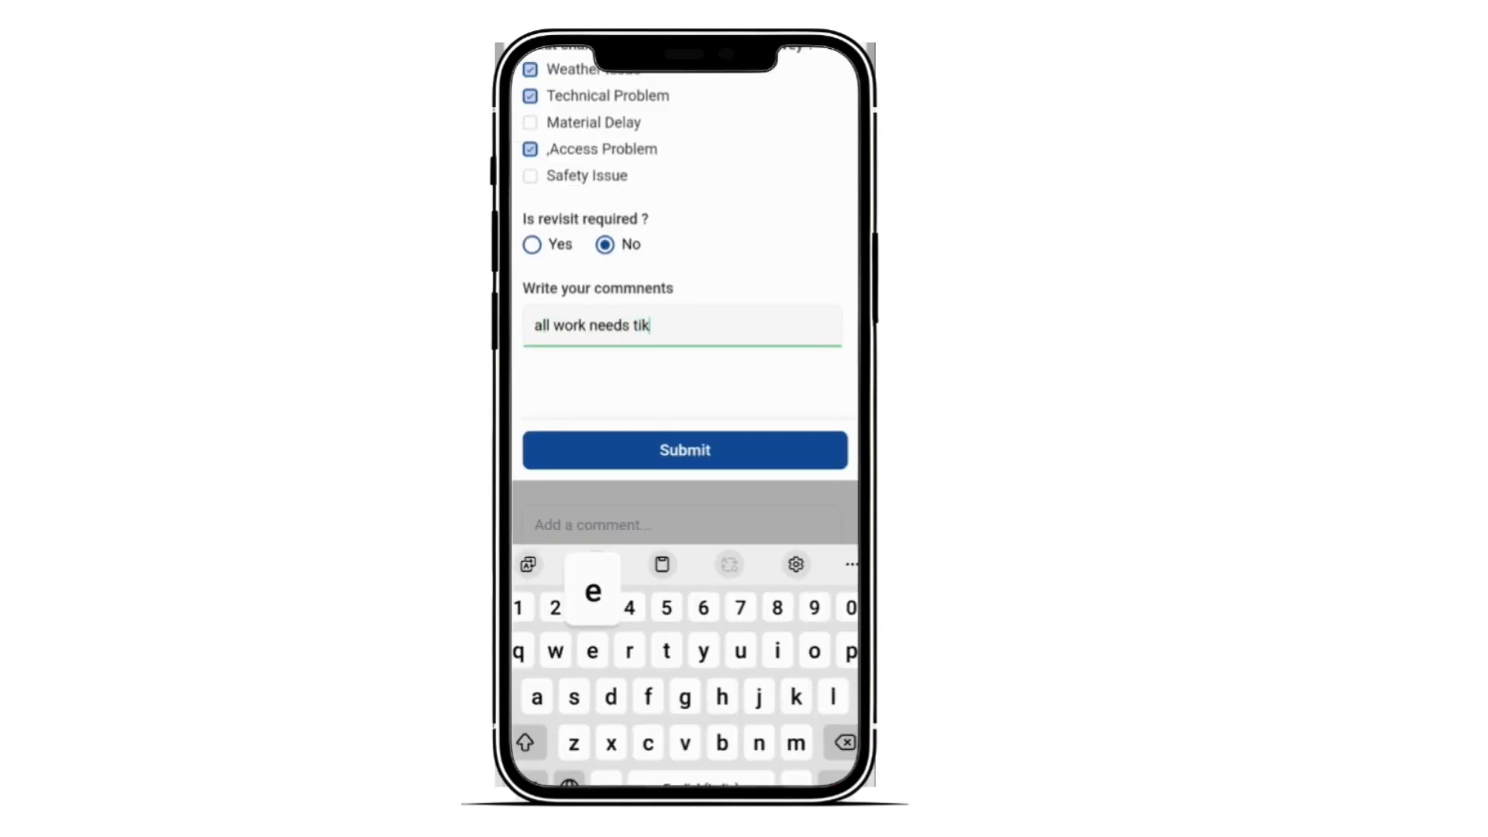
pyautogui.press('BackSpace')
pyautogui.write('me')
pyautogui.click(686, 451)
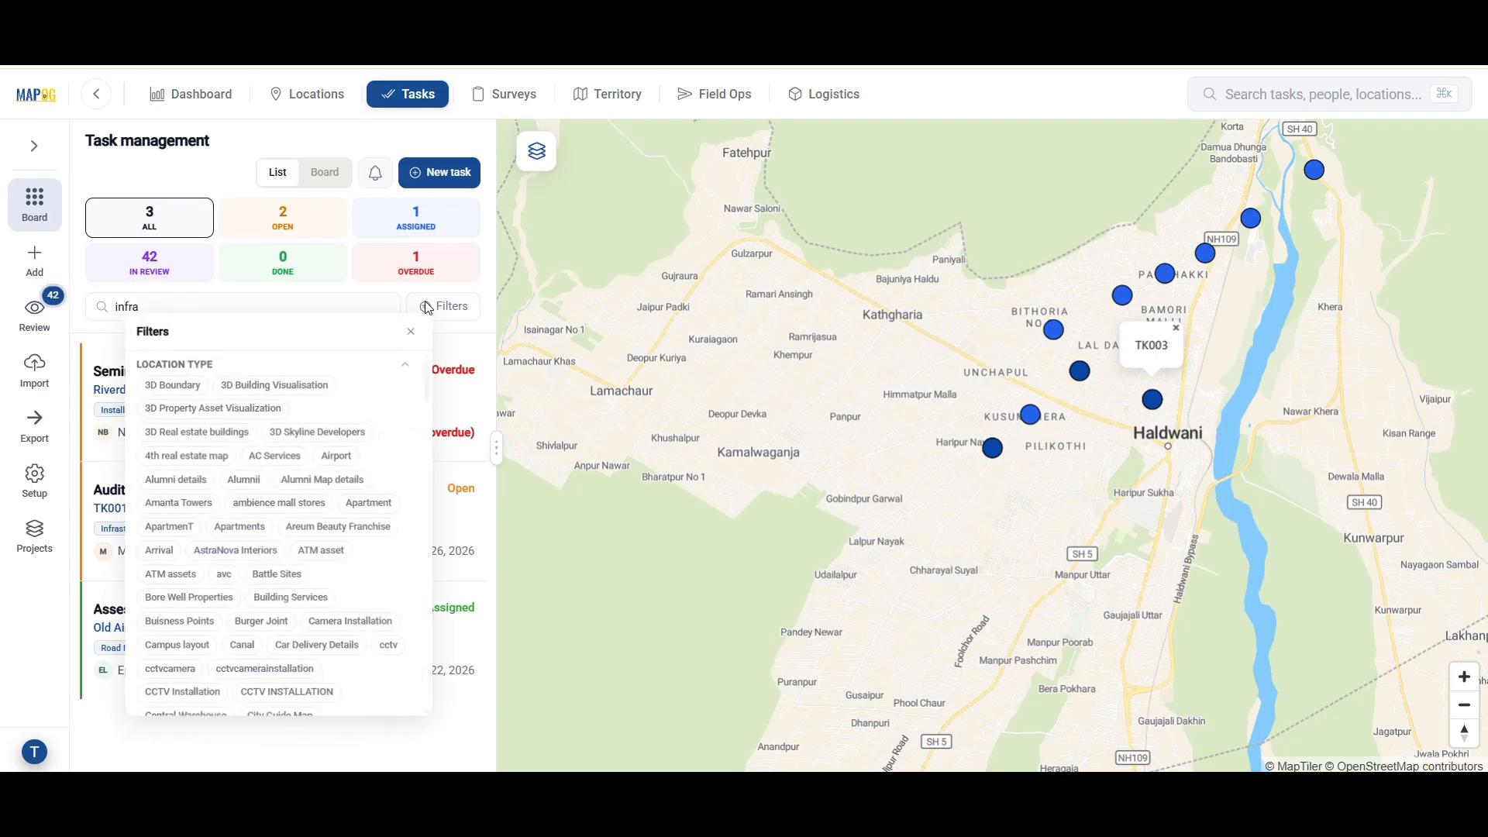
# In the web task list, filter by the Infrastructure audit location type and open the TK001 audit task's details
pyautogui.scroll(-5, 275, 624)
pyautogui.scroll(-15, 275, 624)
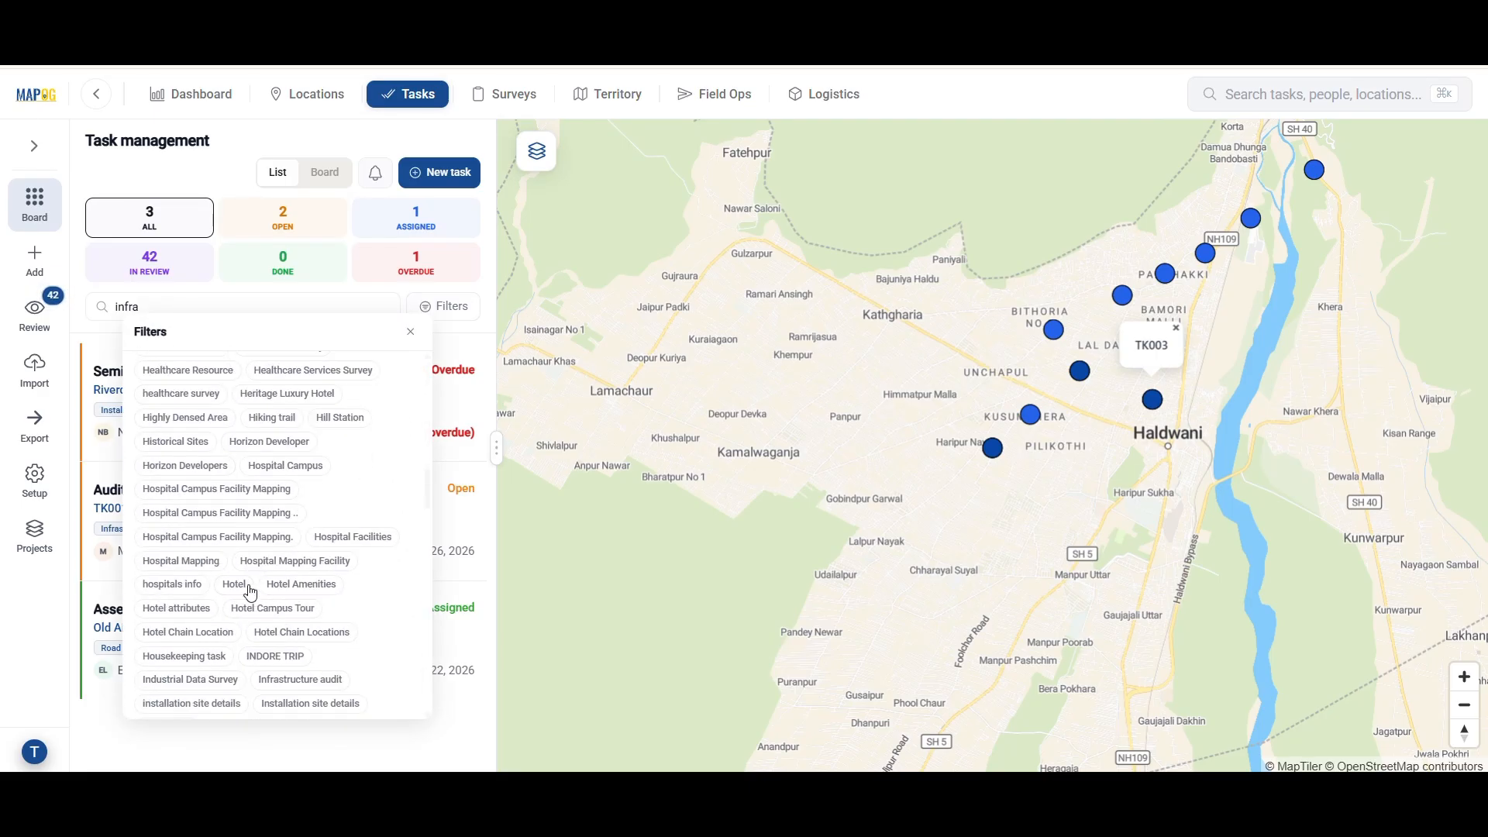
pyautogui.click(301, 389)
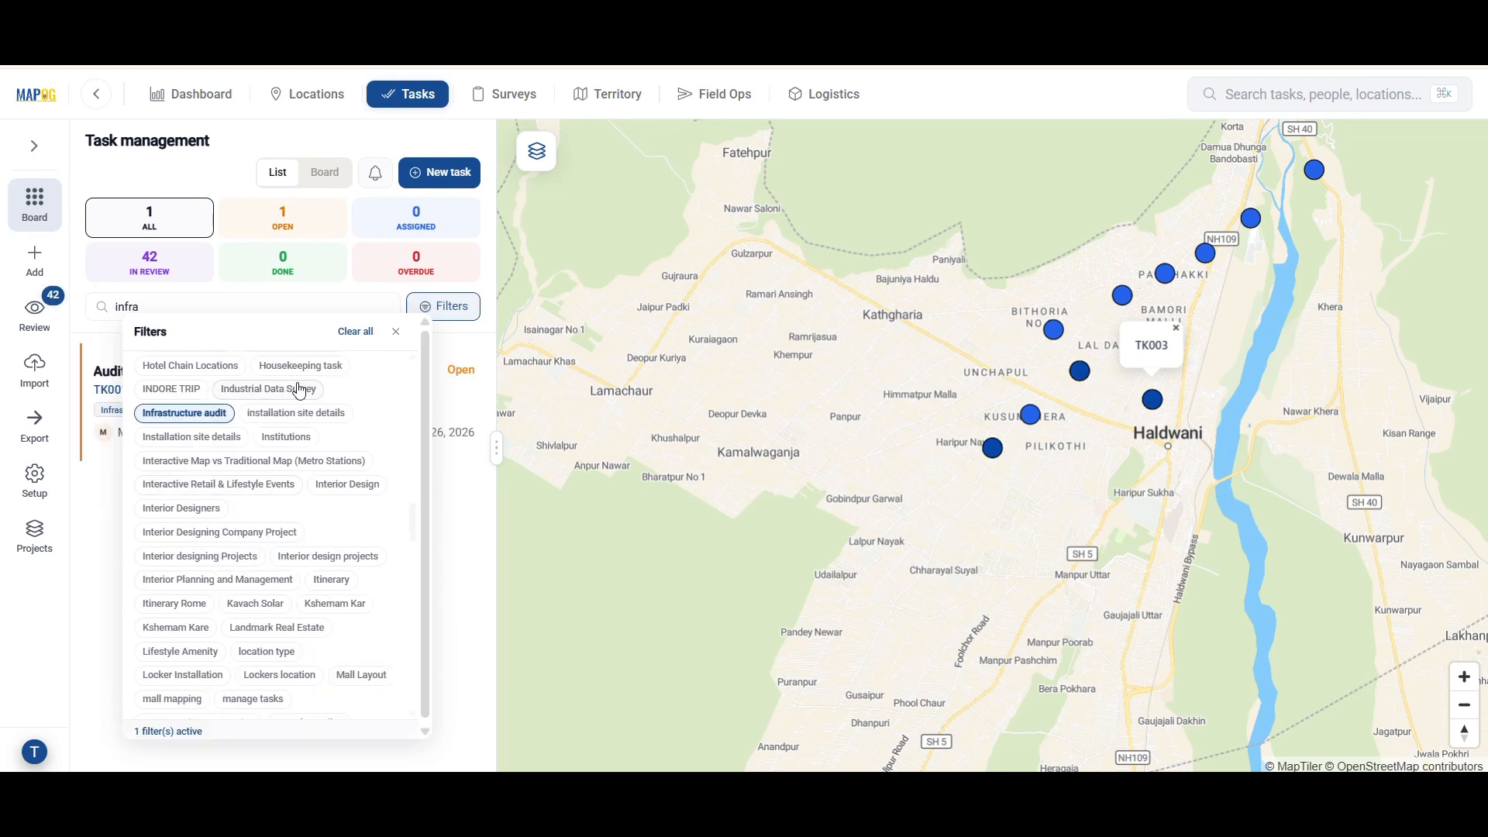
pyautogui.click(465, 393)
pyautogui.click(137, 429)
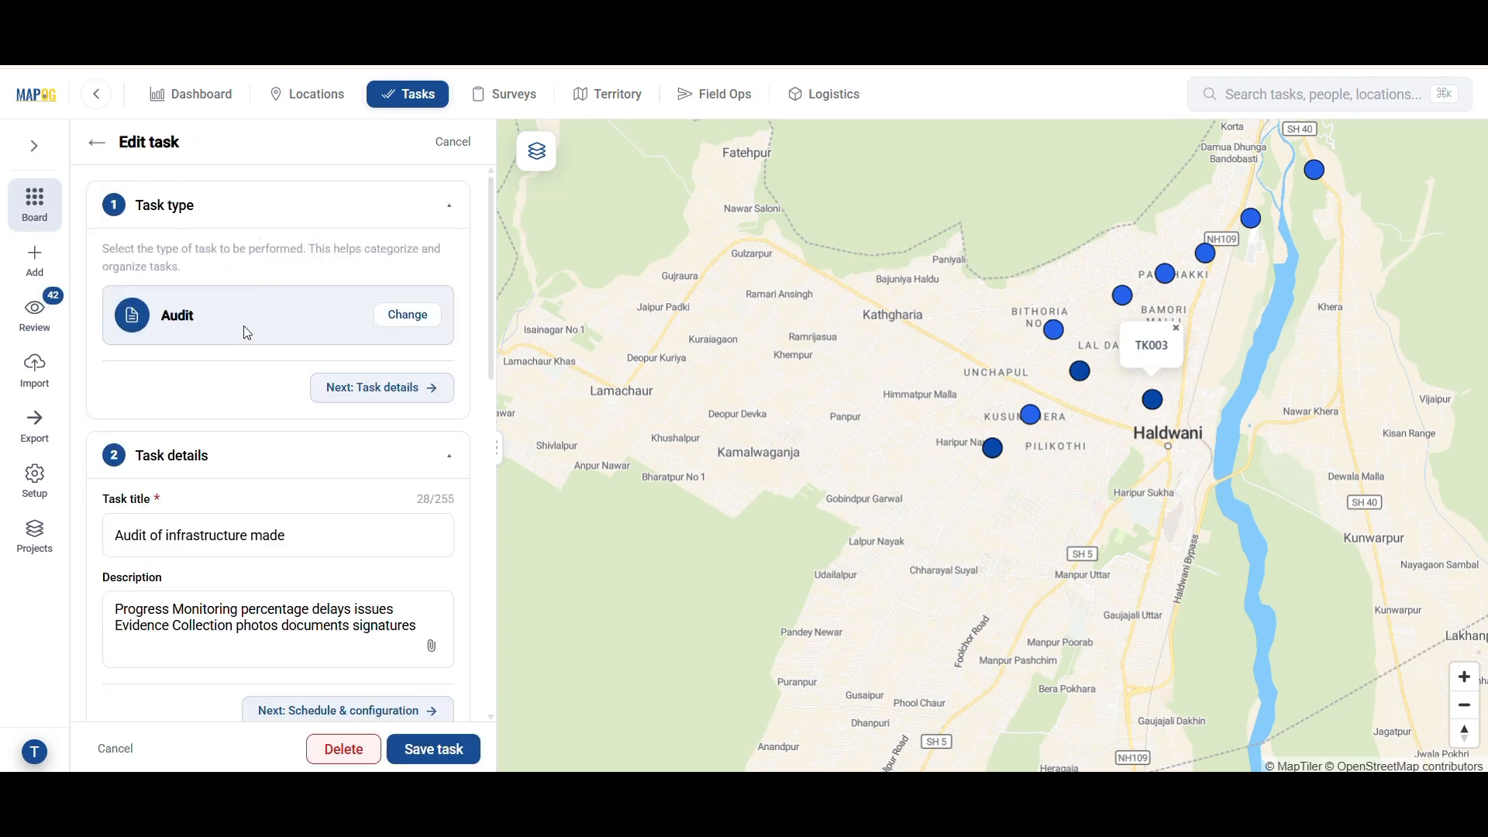
pyautogui.scroll(-4, 243, 341)
# Open the CCTV_DEL_04 Installation task from the task review queue and choose Re Assign as its review status
pyautogui.click(34, 312)
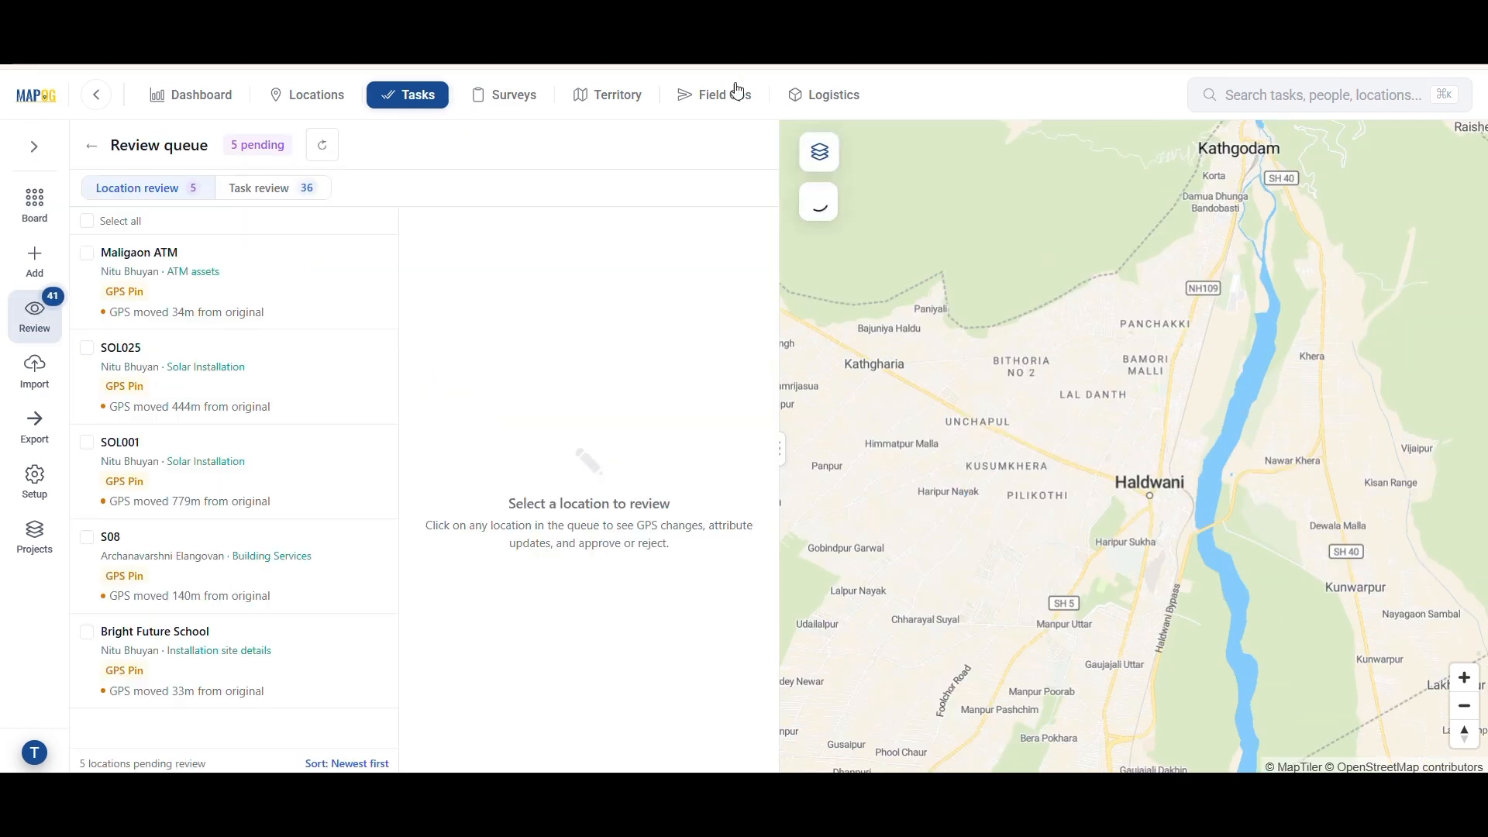
pyautogui.click(259, 187)
pyautogui.click(239, 322)
pyautogui.click(762, 316)
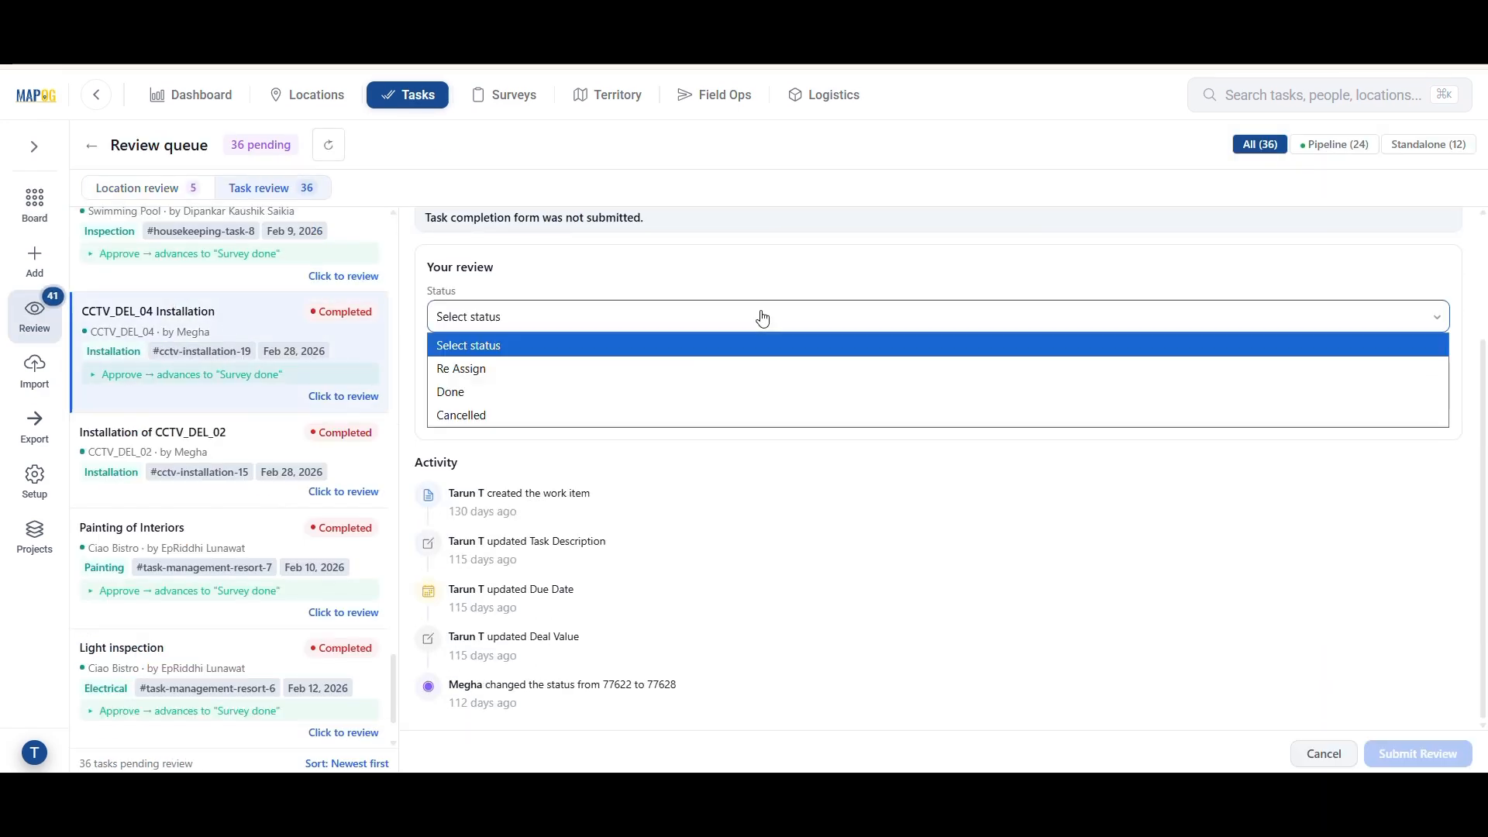
pyautogui.click(744, 369)
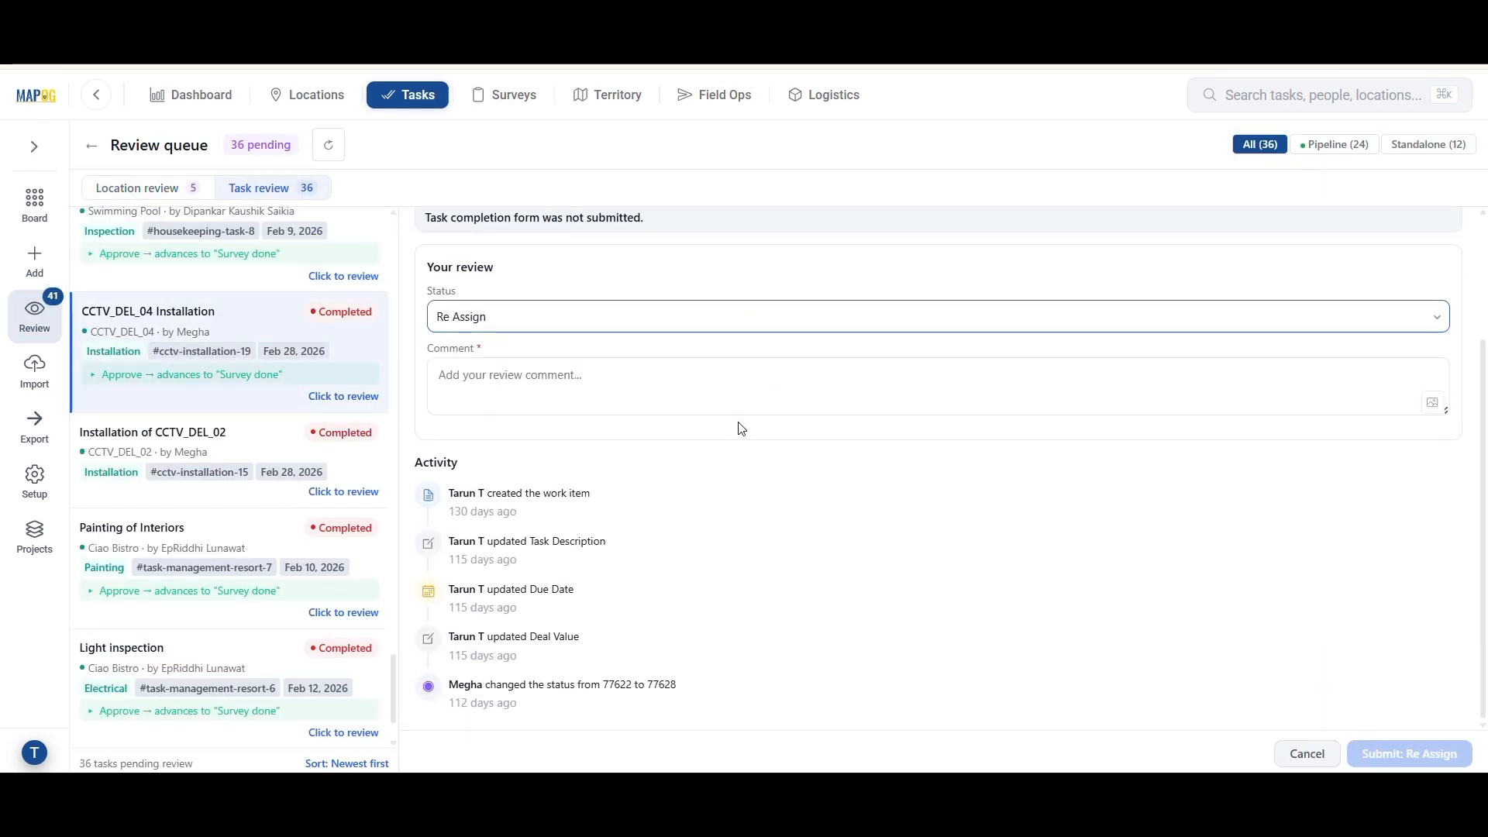
pyautogui.scroll(2, 737, 425)
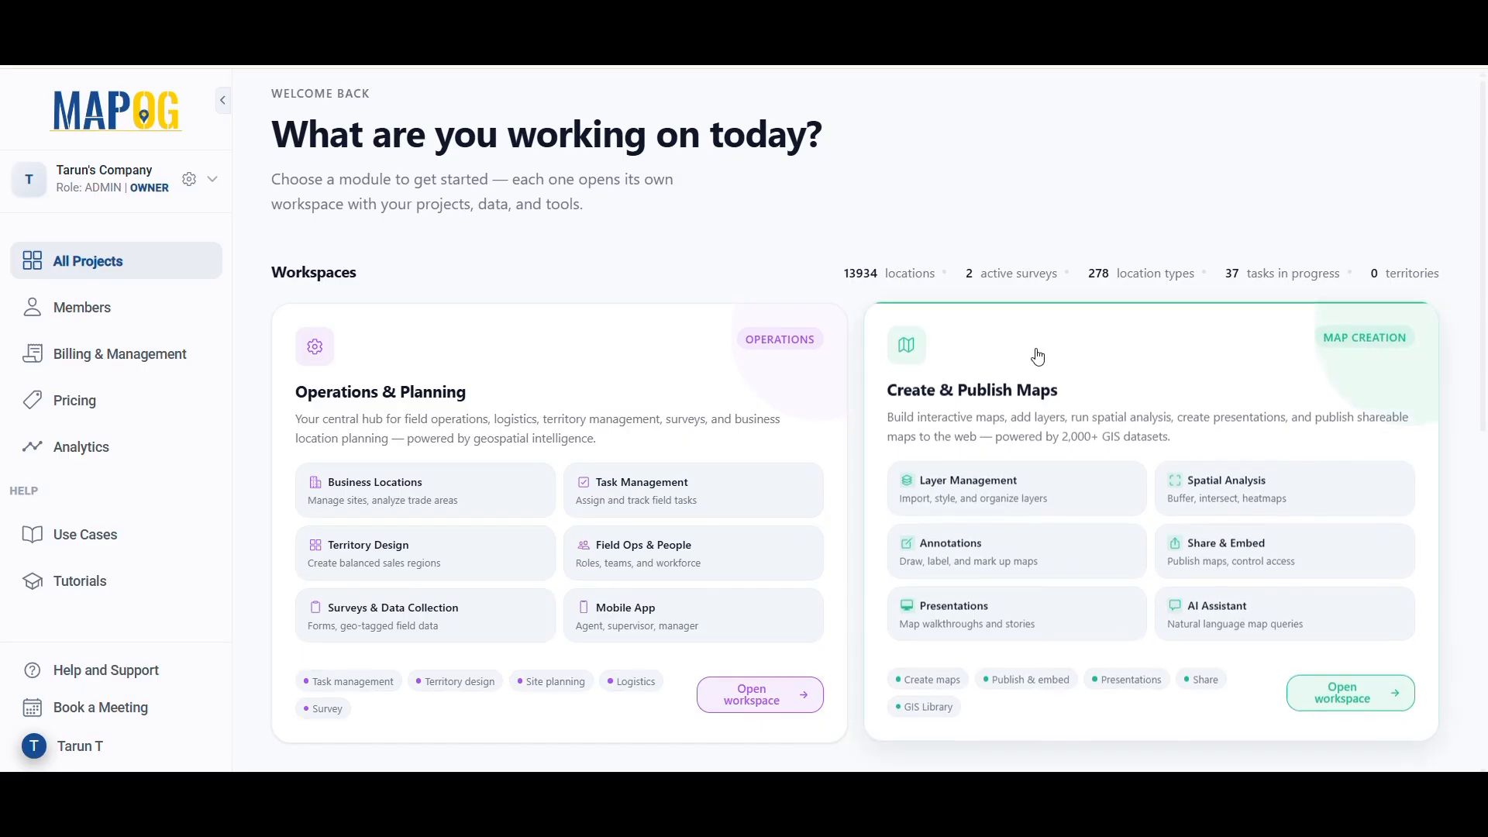
# Open the Create & Publish Maps workspace and start a new map based on a template
pyautogui.click(1038, 356)
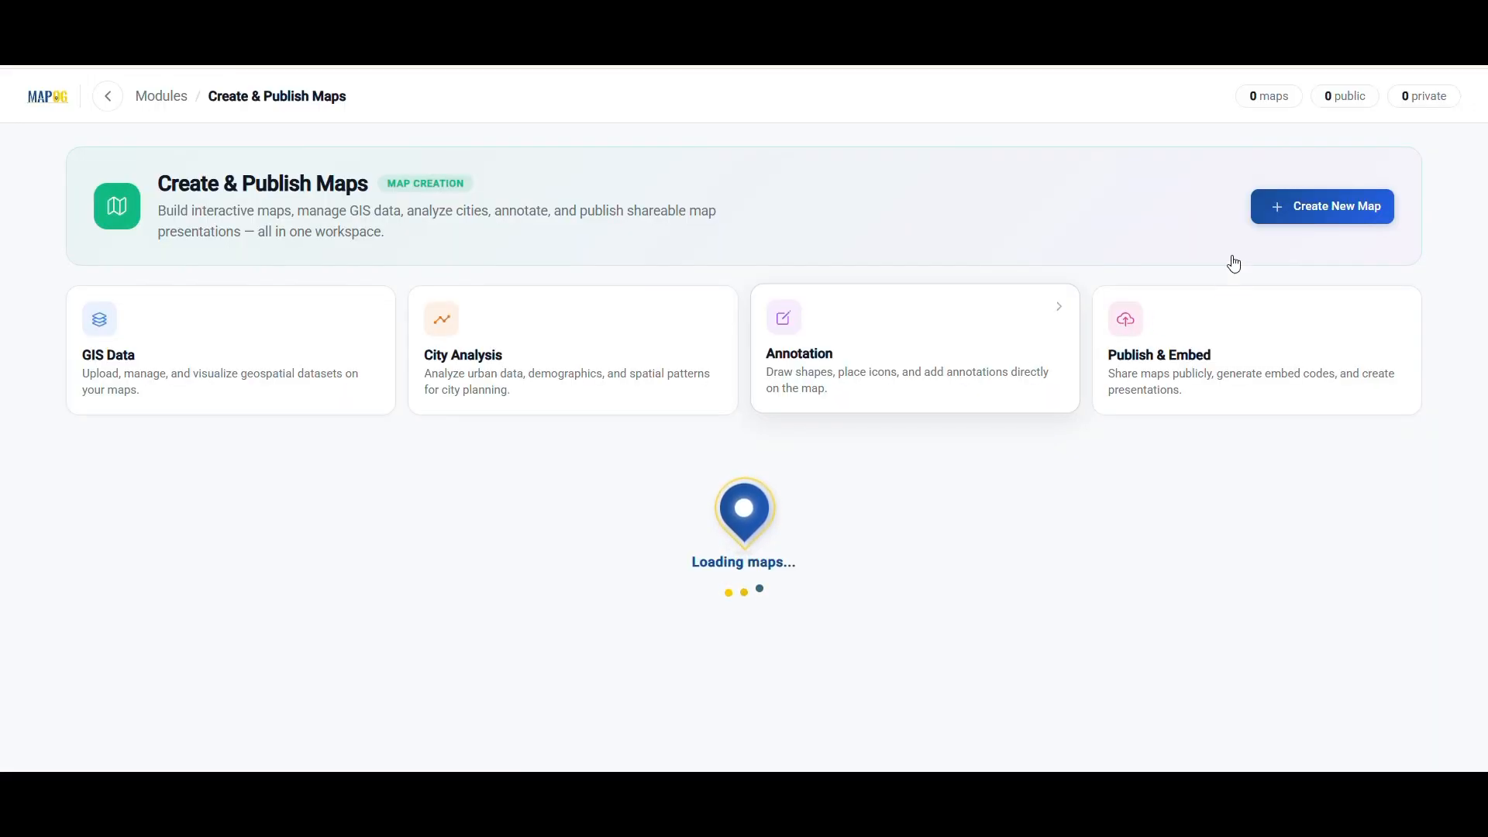
pyautogui.click(1300, 211)
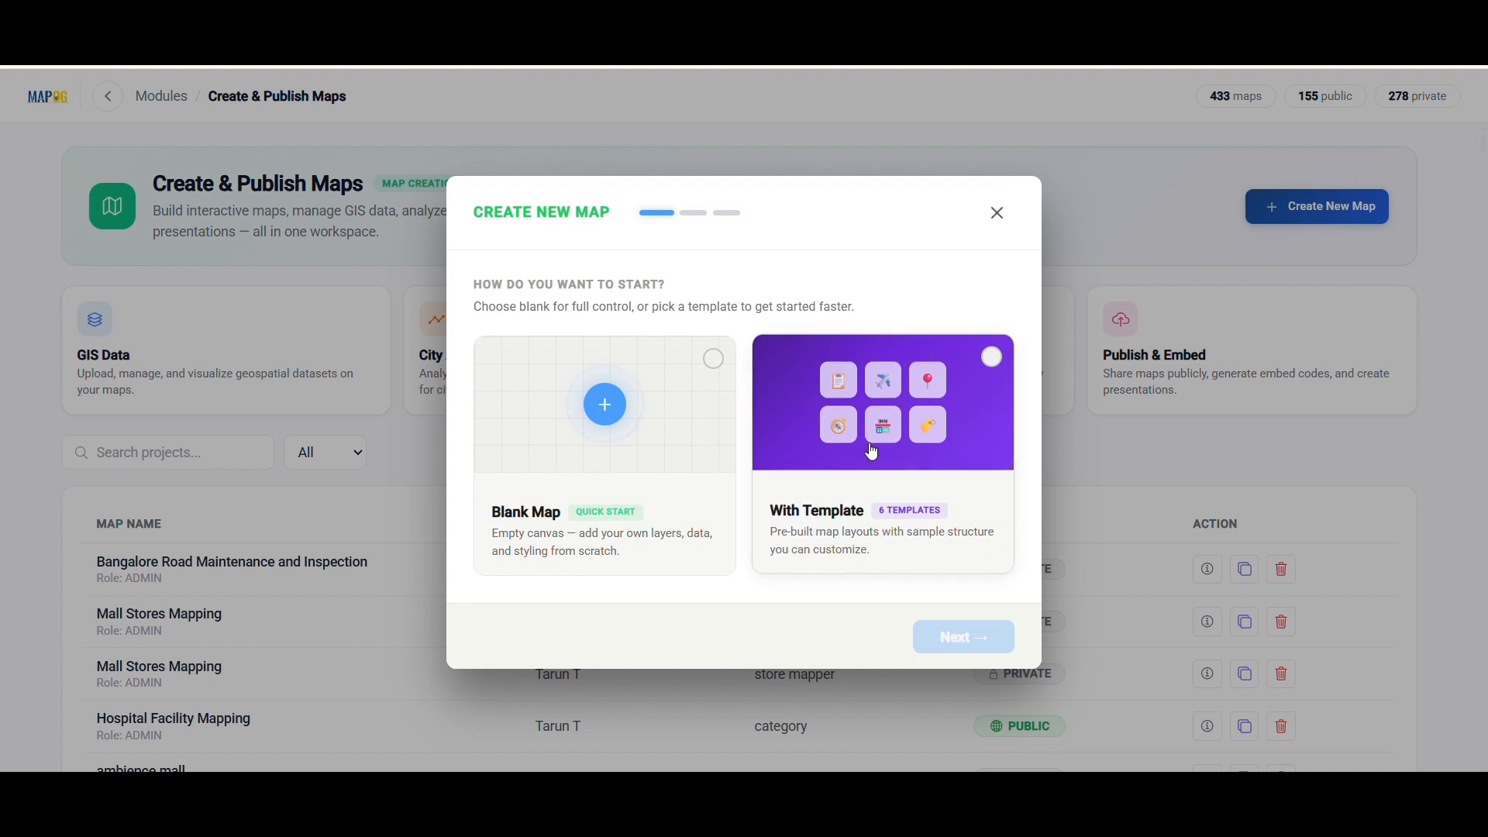
pyautogui.click(891, 504)
pyautogui.click(958, 641)
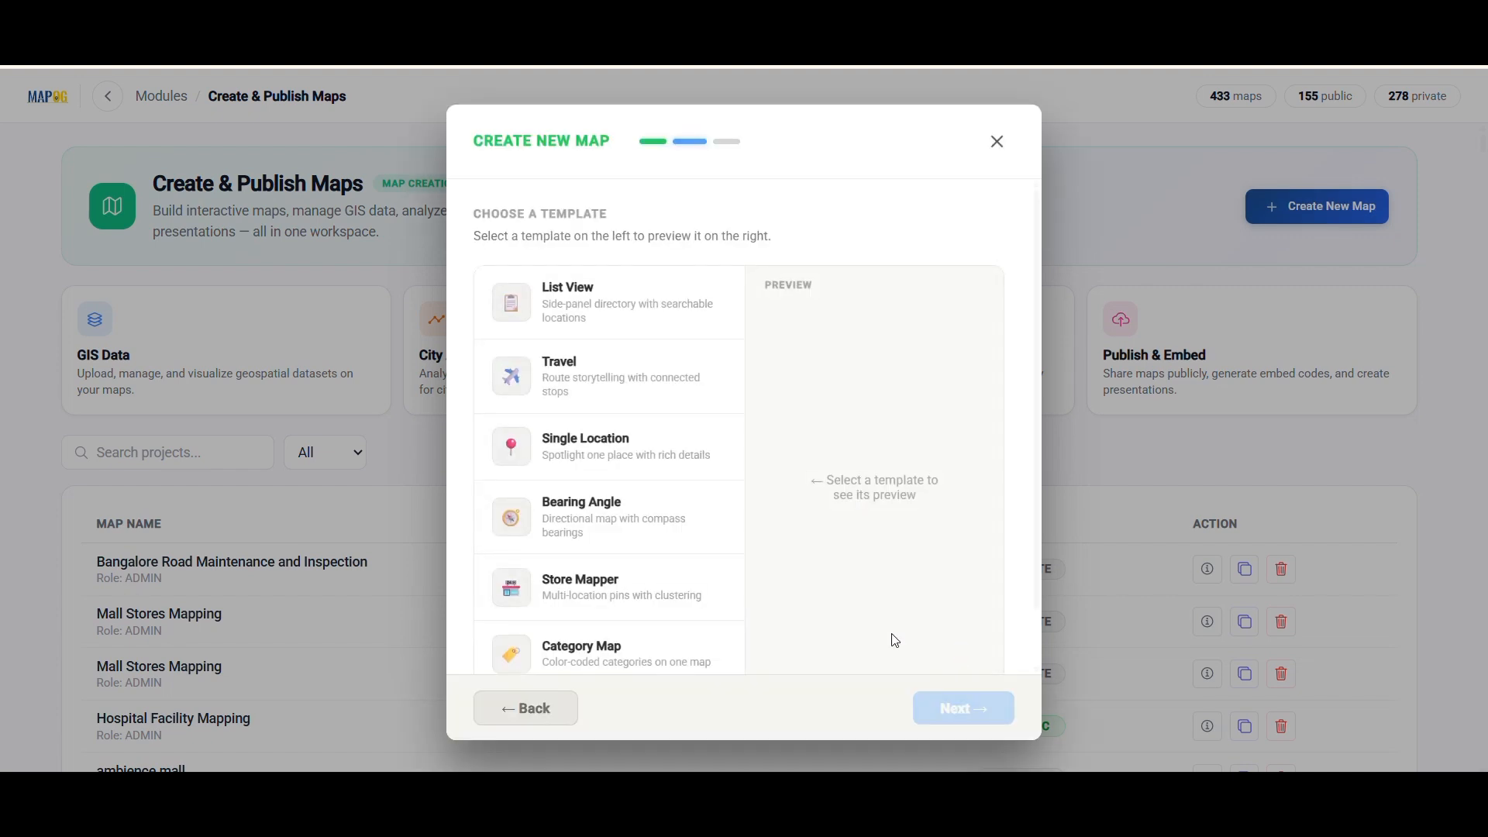
# Create the map from the Category Map template, titled Infrastructure audit building with the description "auditing infrastructure building"
pyautogui.scroll(-1, 630, 581)
pyautogui.click(632, 580)
pyautogui.click(947, 705)
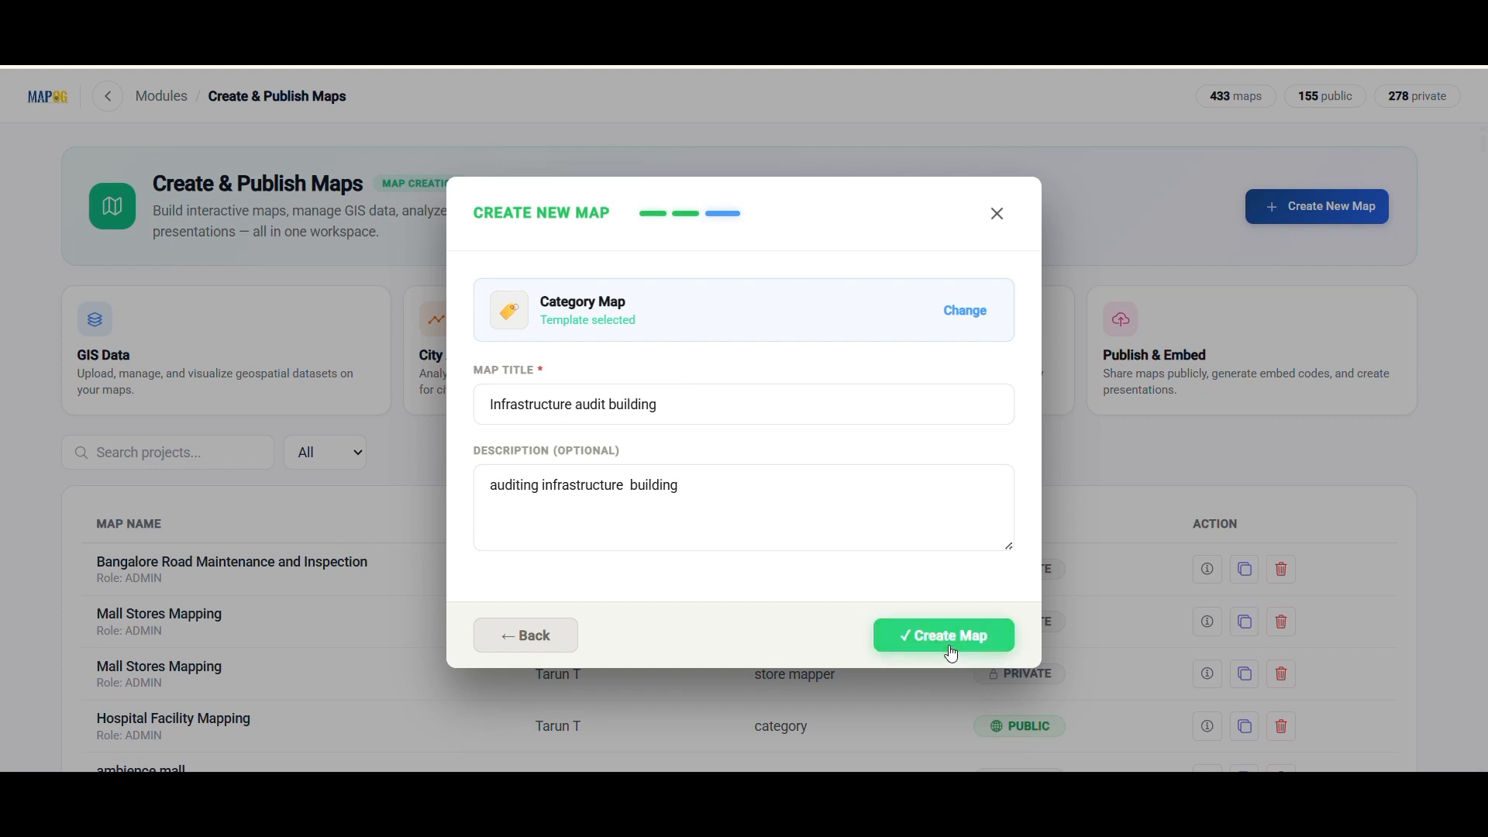
pyautogui.click(953, 653)
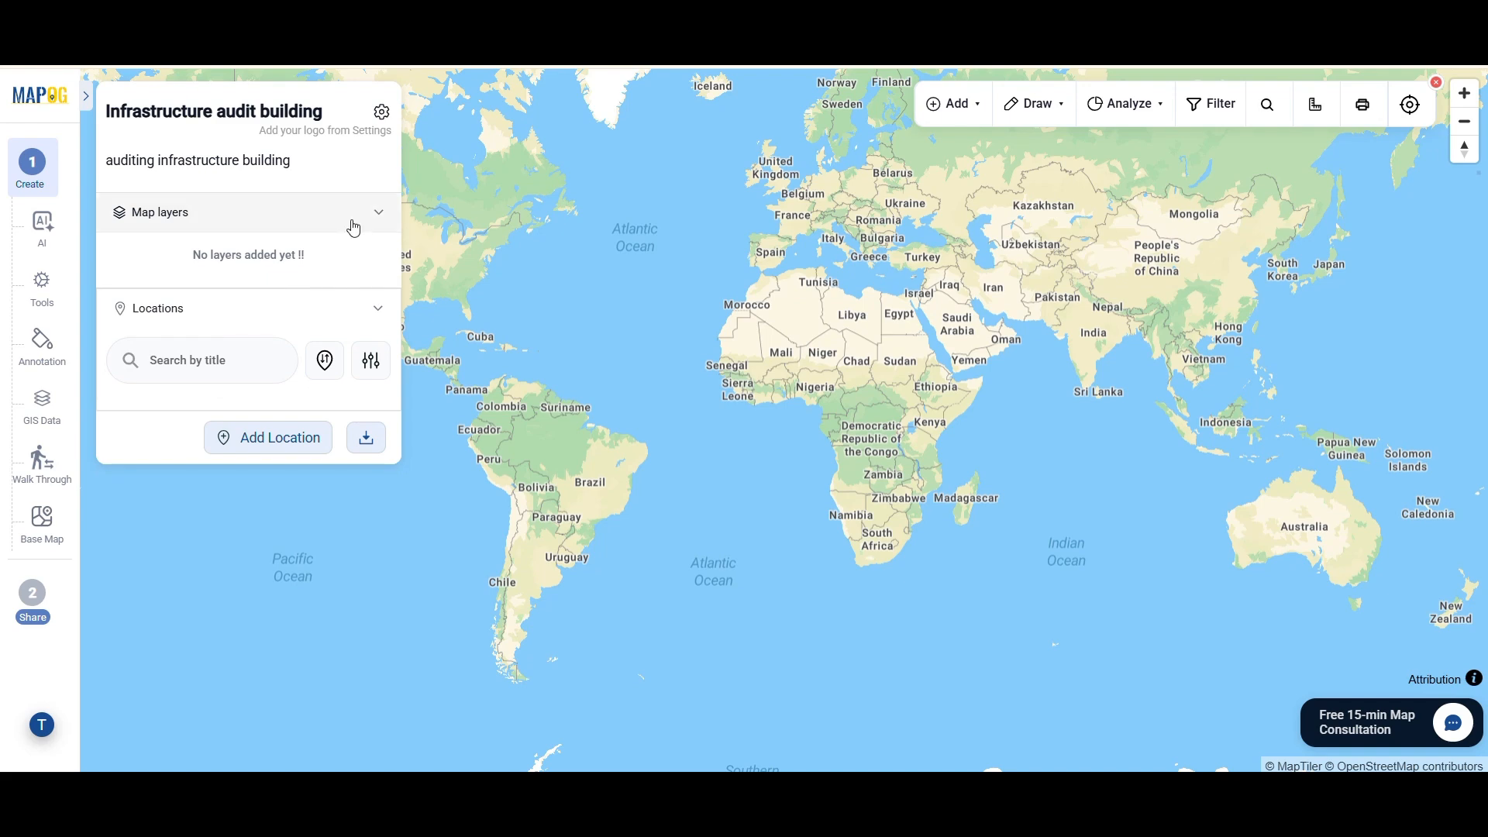
# Add the infrastructure logo image to the map's overview settings and save them
pyautogui.click(380, 113)
pyautogui.click(223, 472)
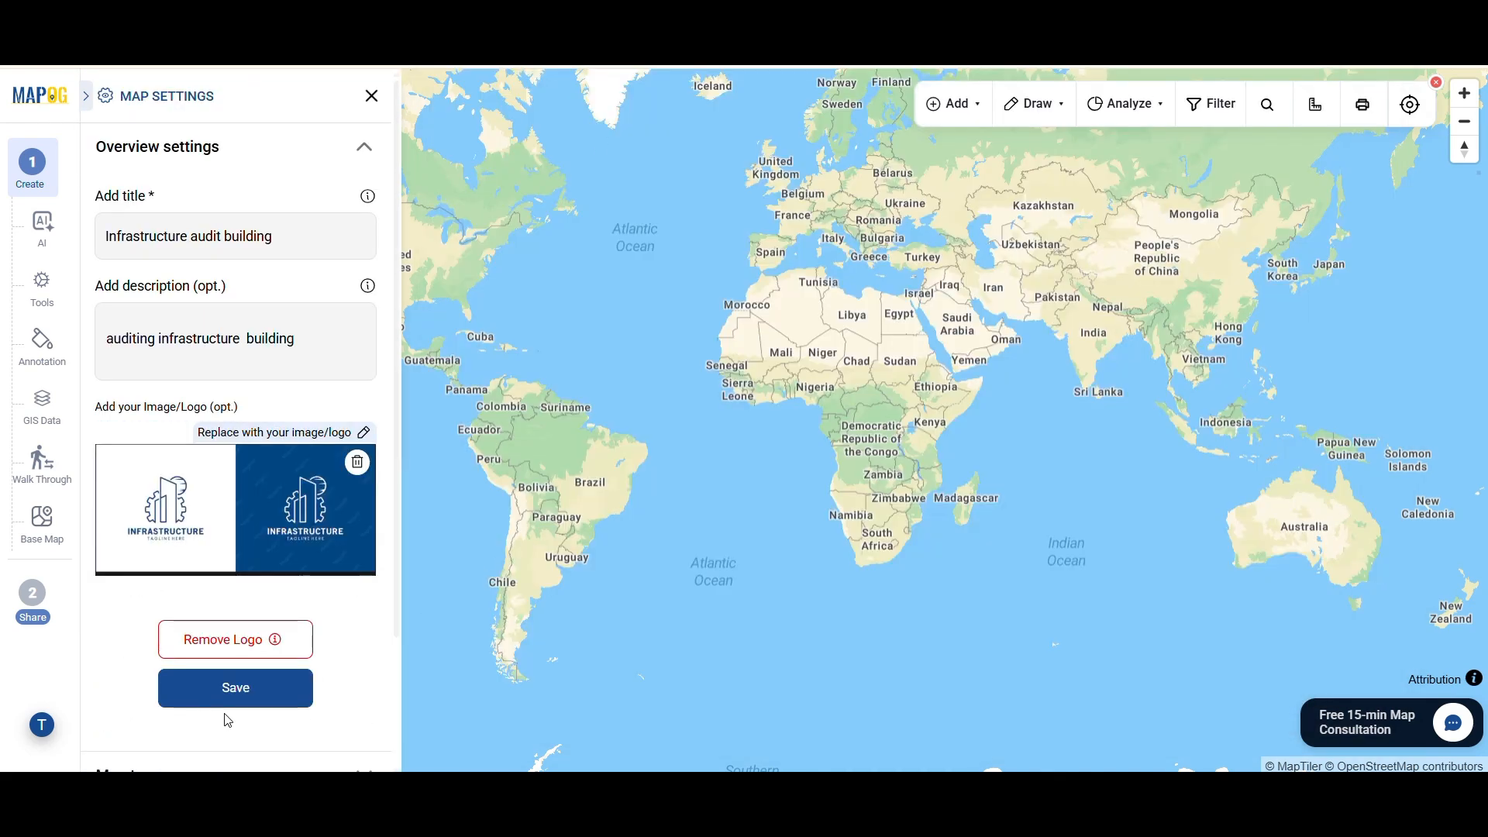
pyautogui.click(229, 698)
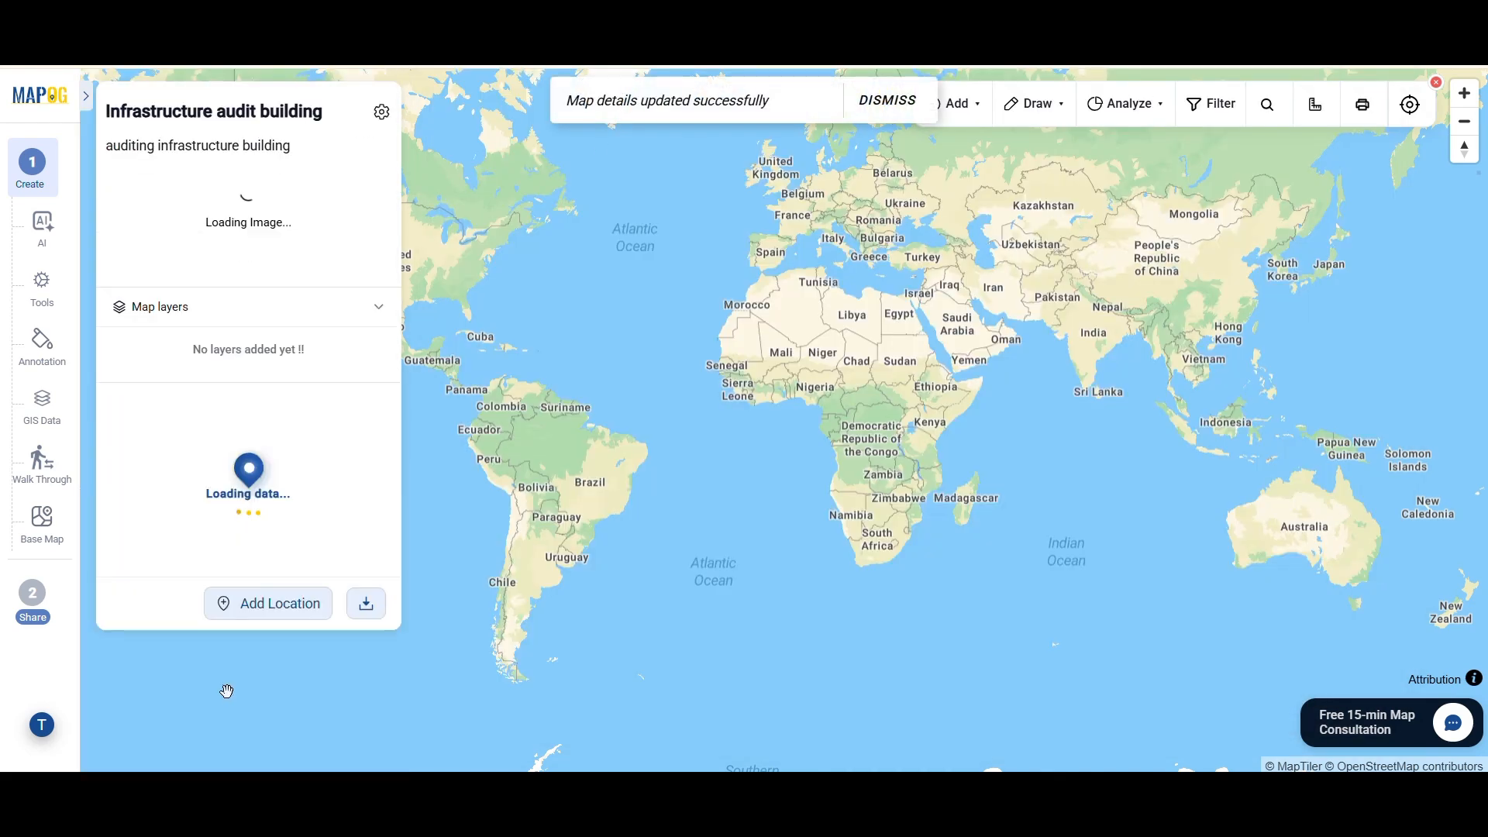
# Start adding locations from the business location library and search it for "infr"
pyautogui.click(365, 459)
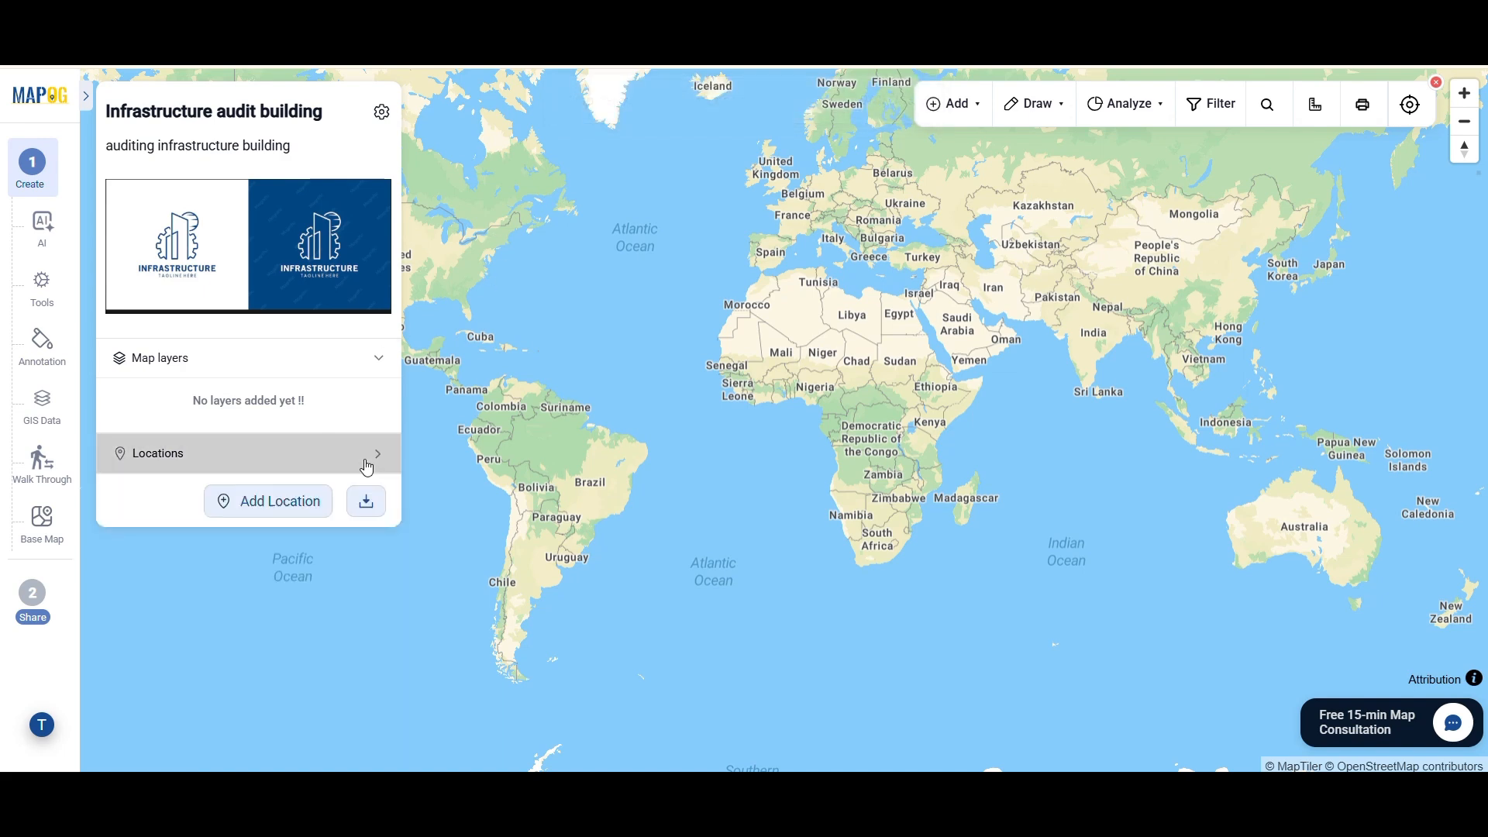
pyautogui.click(310, 502)
pyautogui.click(281, 598)
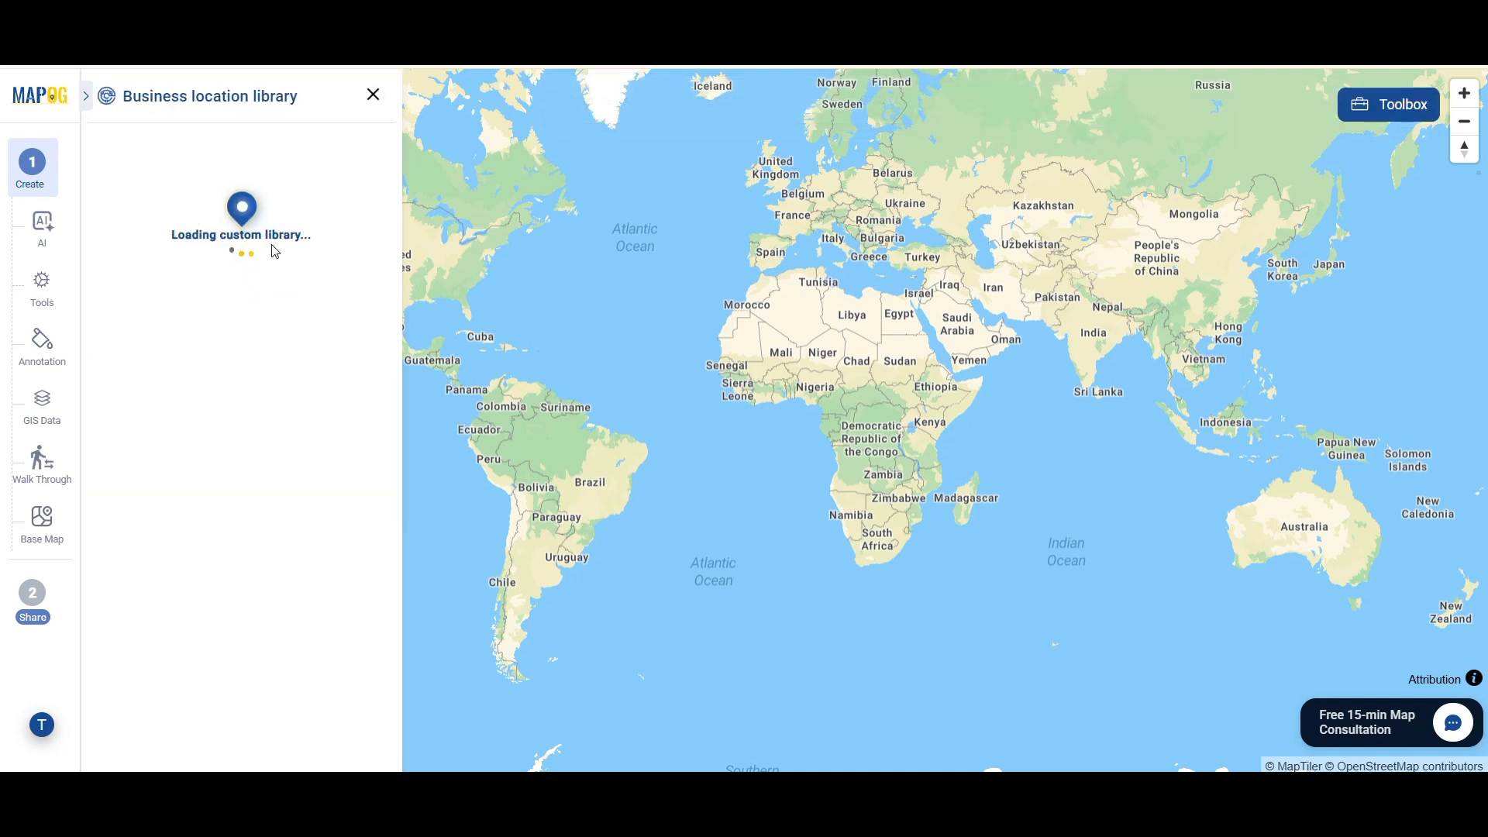
pyautogui.scroll(-20, 273, 260)
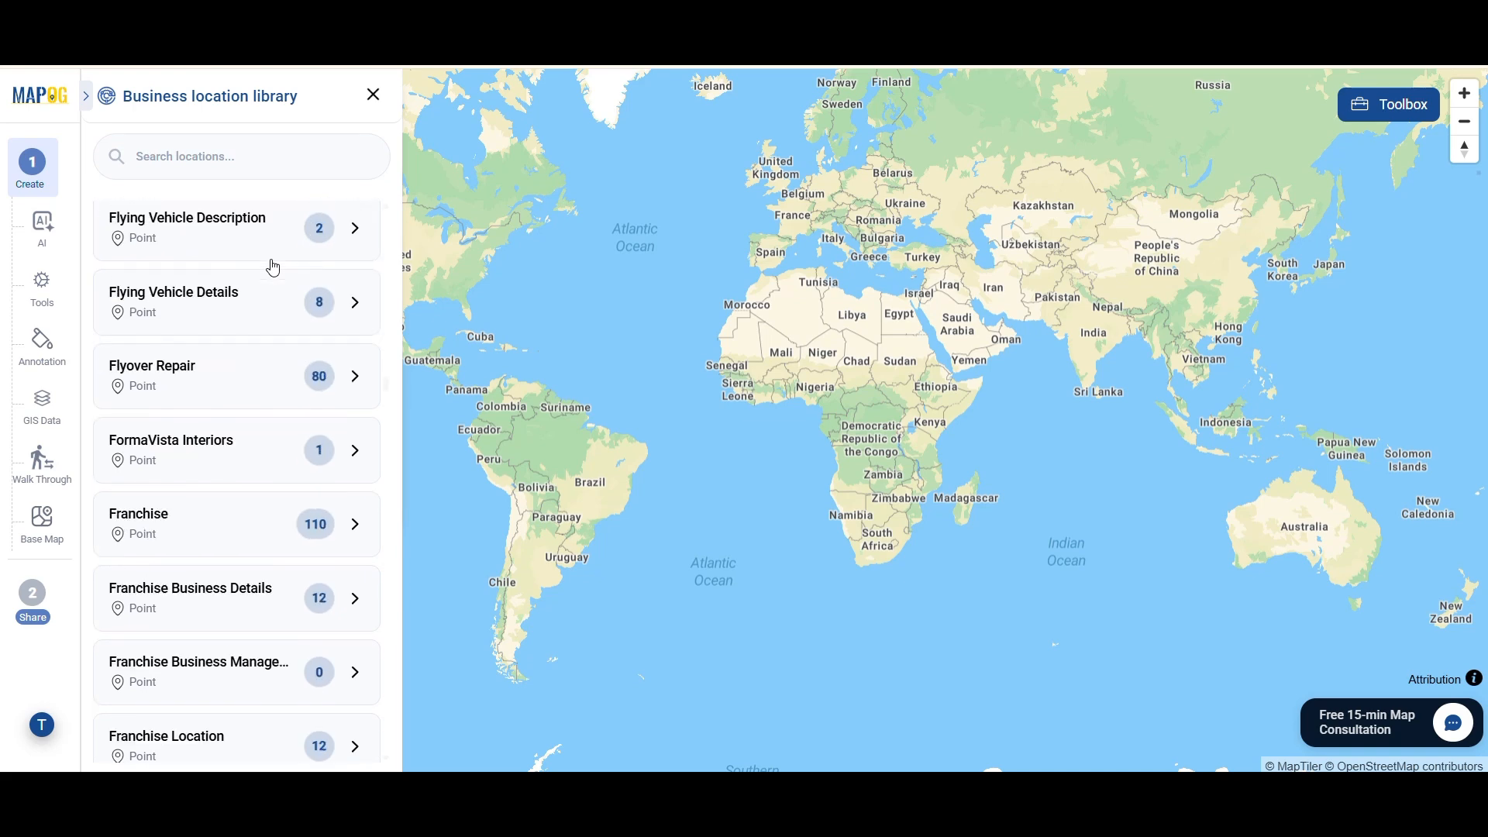
pyautogui.scroll(-10, 273, 267)
pyautogui.click(243, 153)
pyautogui.write('infr')
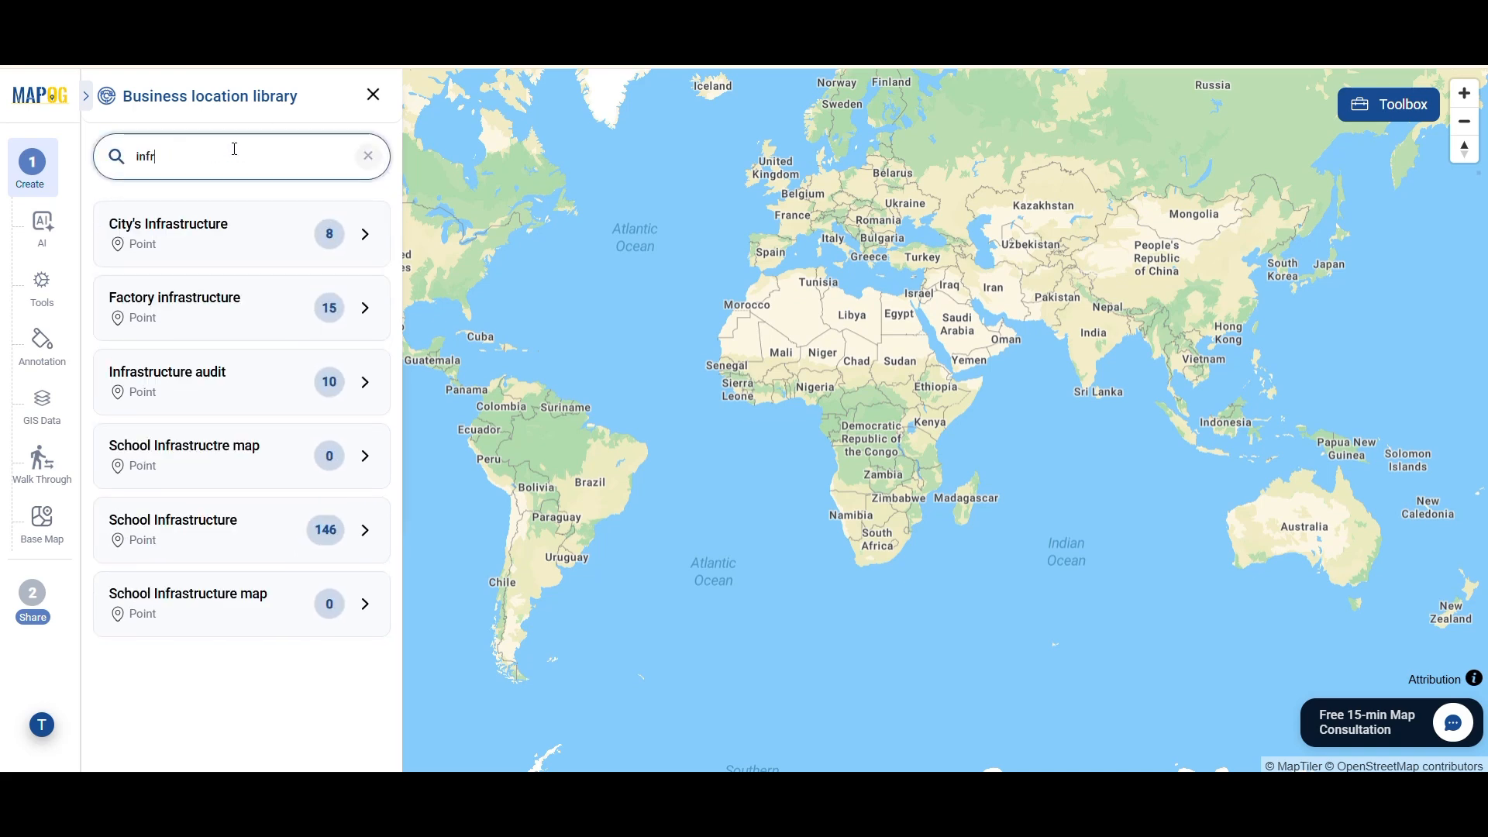
# Add all locations of the Infrastructure audit type to the map
pyautogui.click(256, 382)
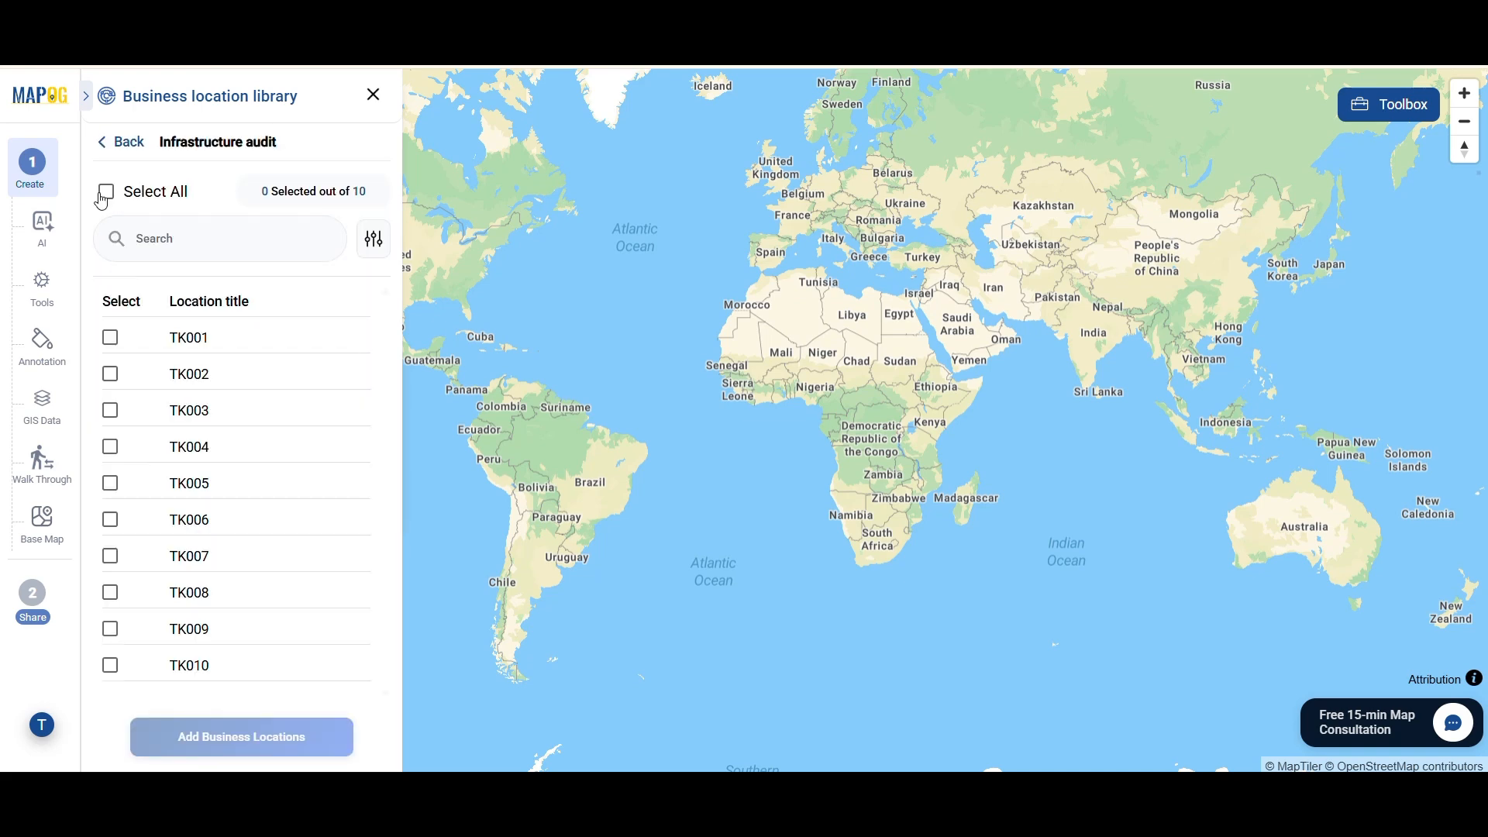
pyautogui.click(107, 193)
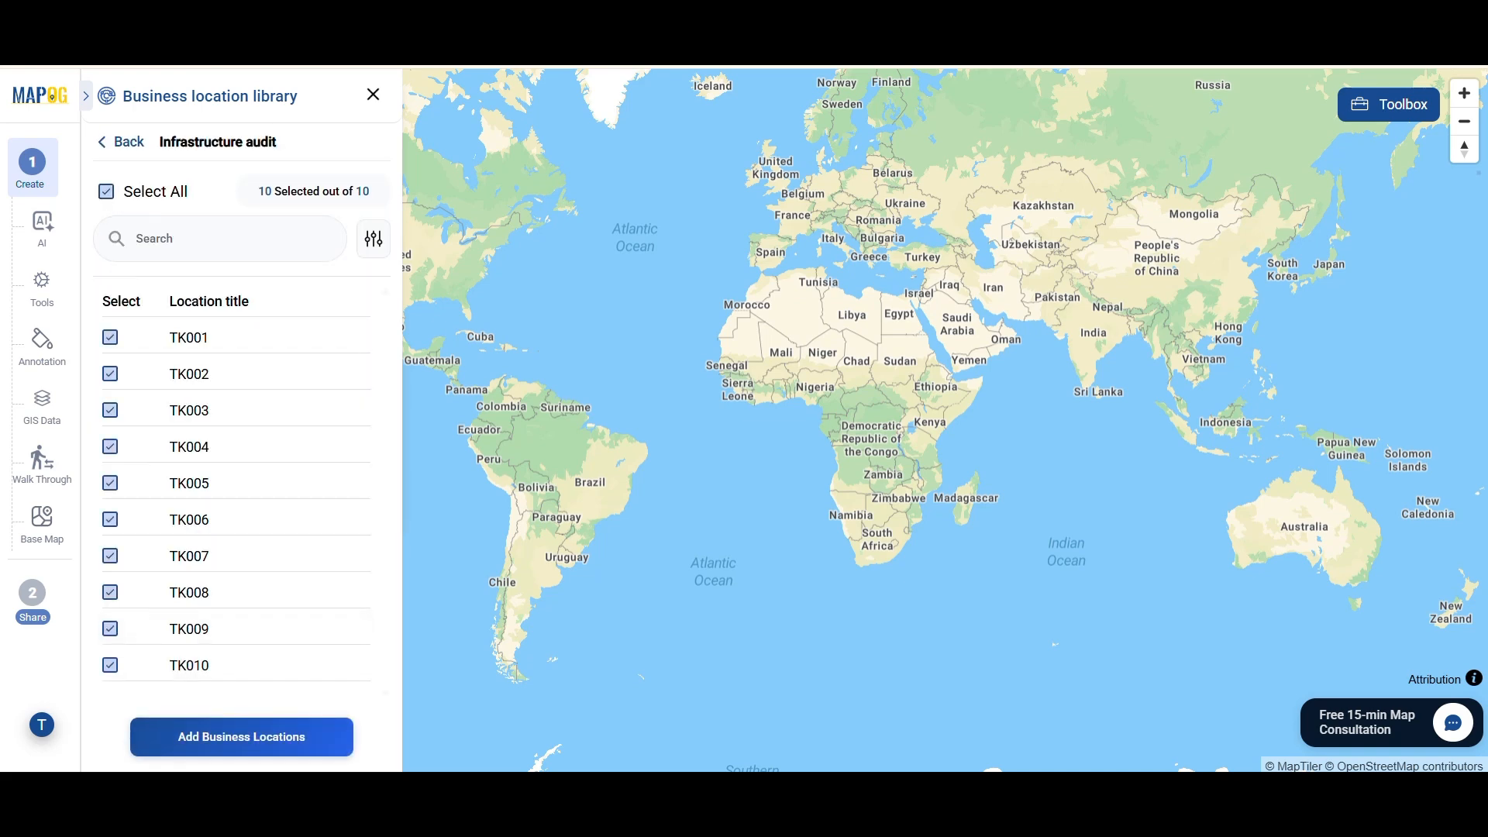
pyautogui.click(217, 743)
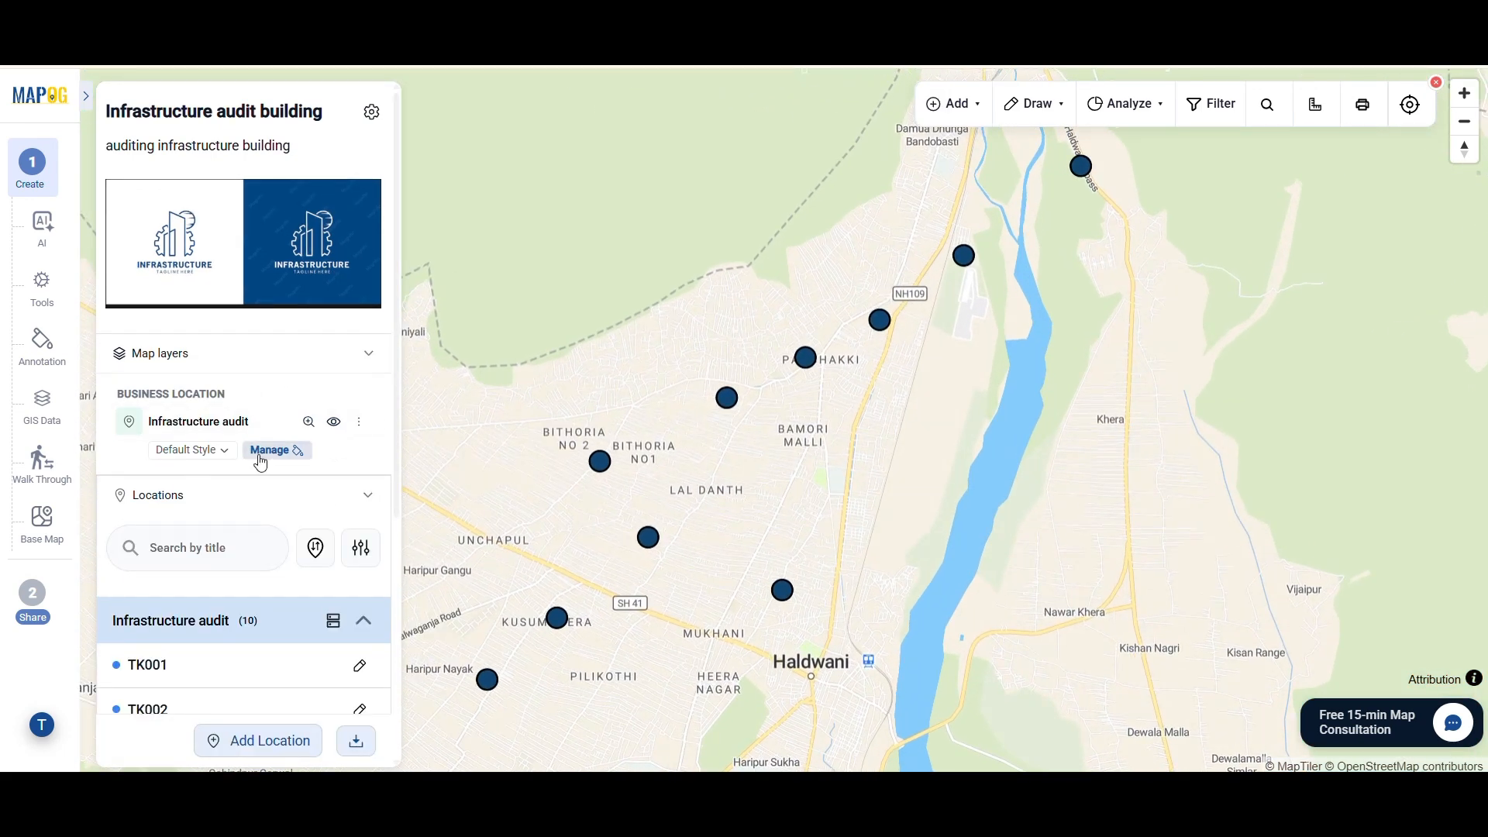
# Group the Infrastructure audit locations by the Priority attribute and save the grouping
pyautogui.scroll(-5, 263, 457)
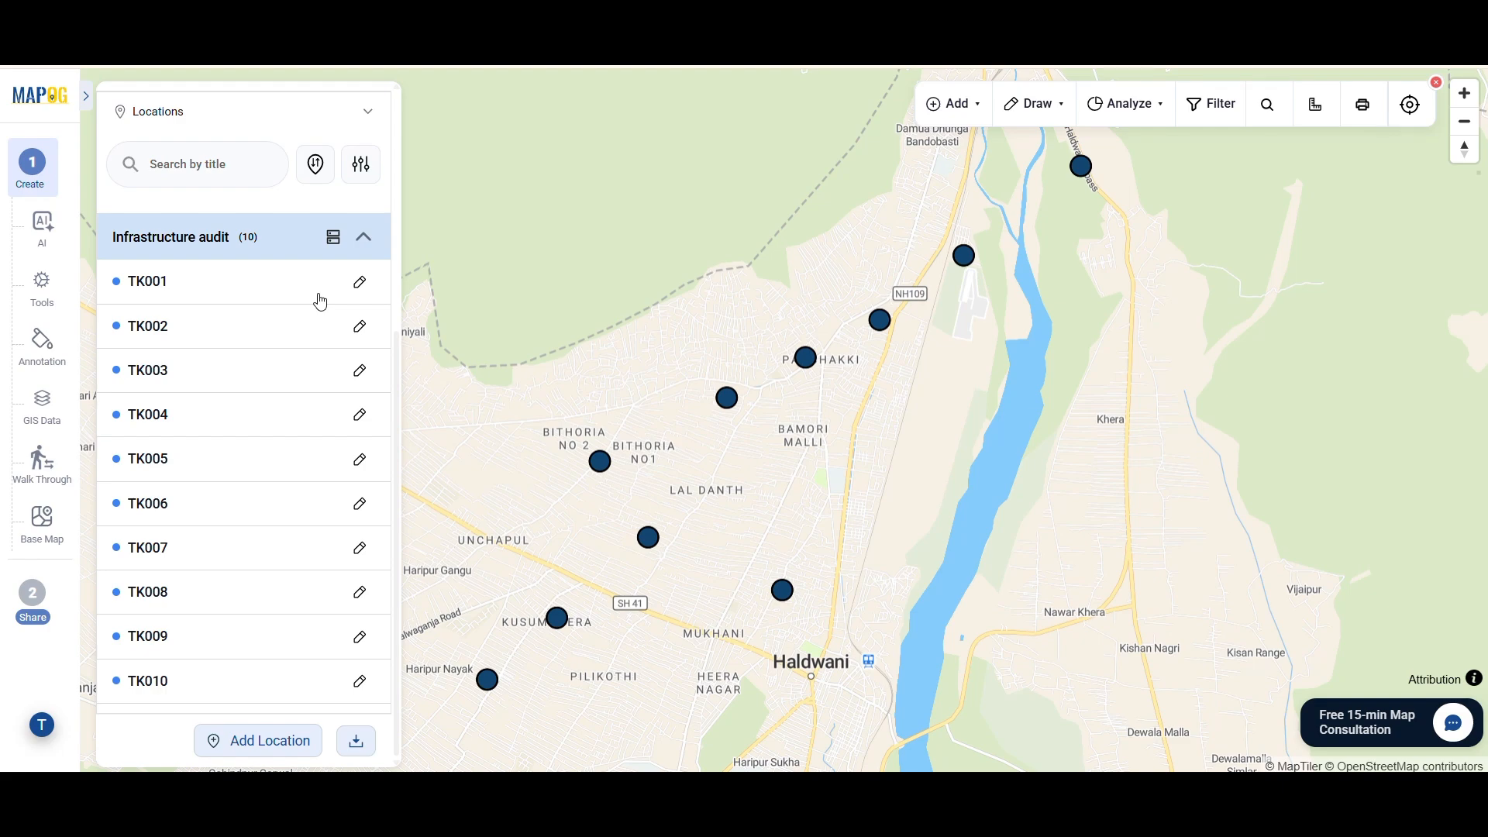
pyautogui.click(333, 236)
pyautogui.click(570, 441)
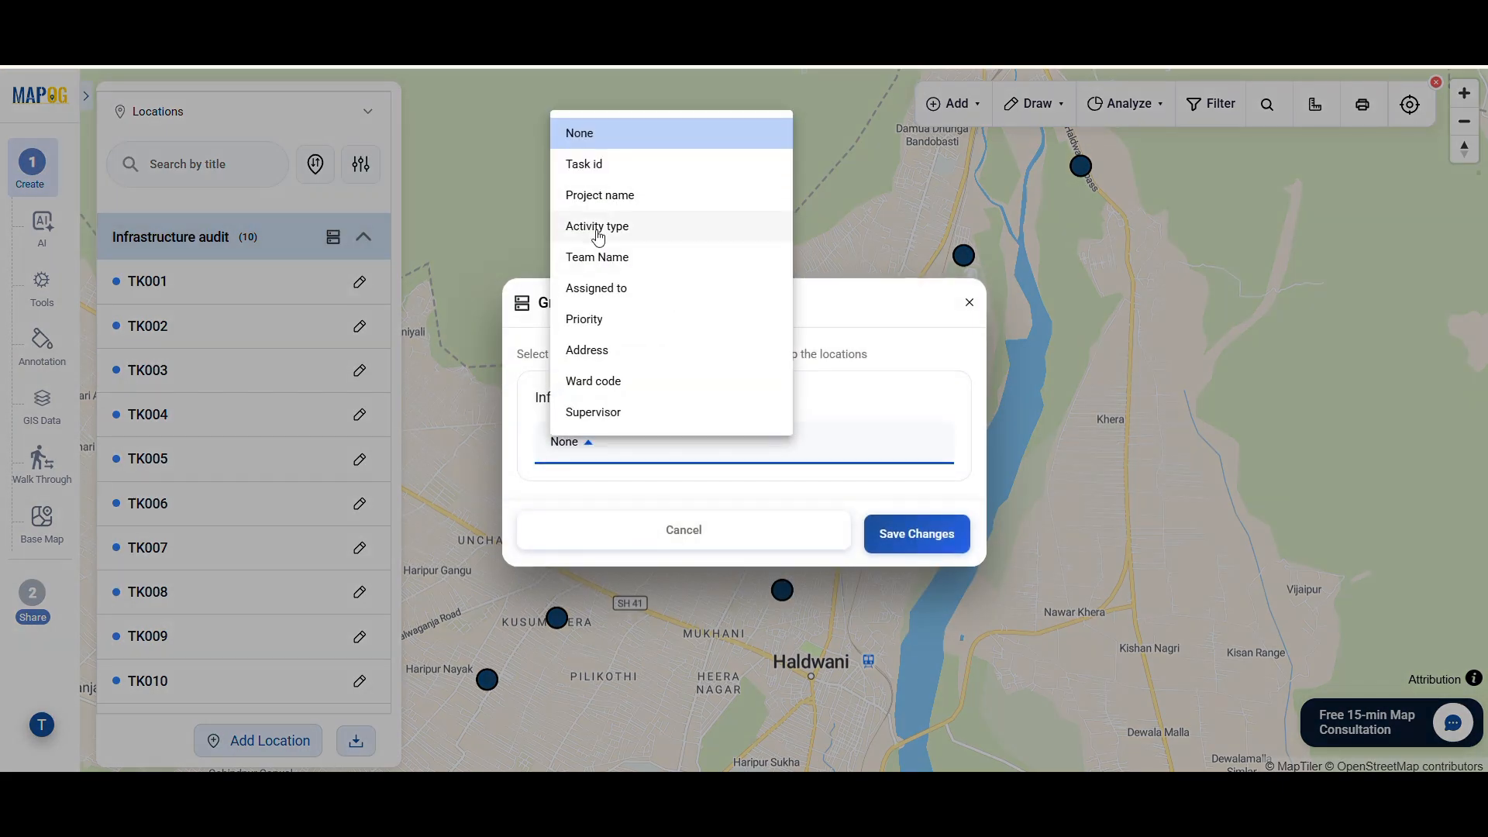
pyautogui.click(601, 315)
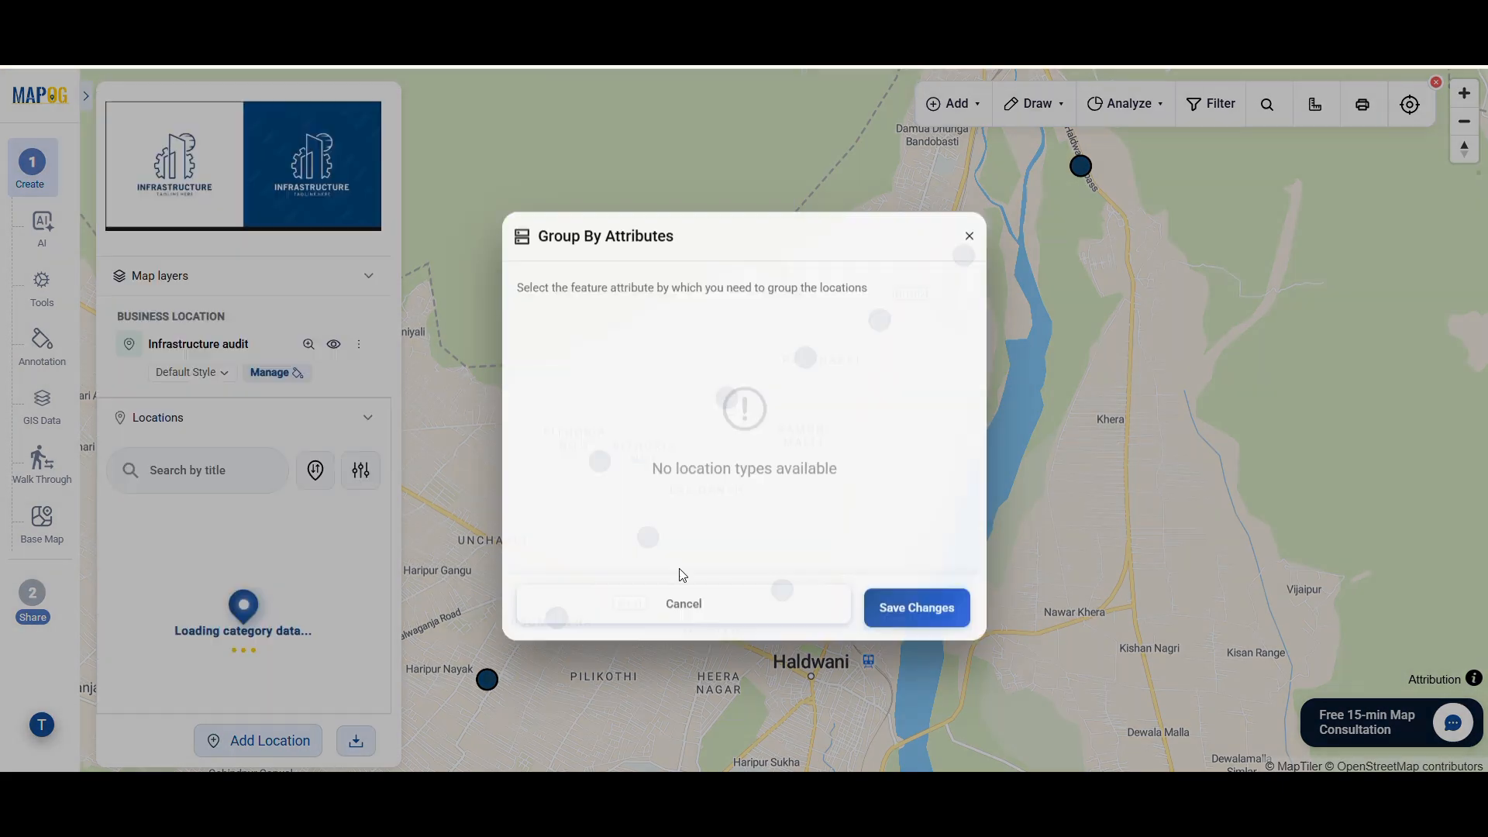
pyautogui.click(917, 609)
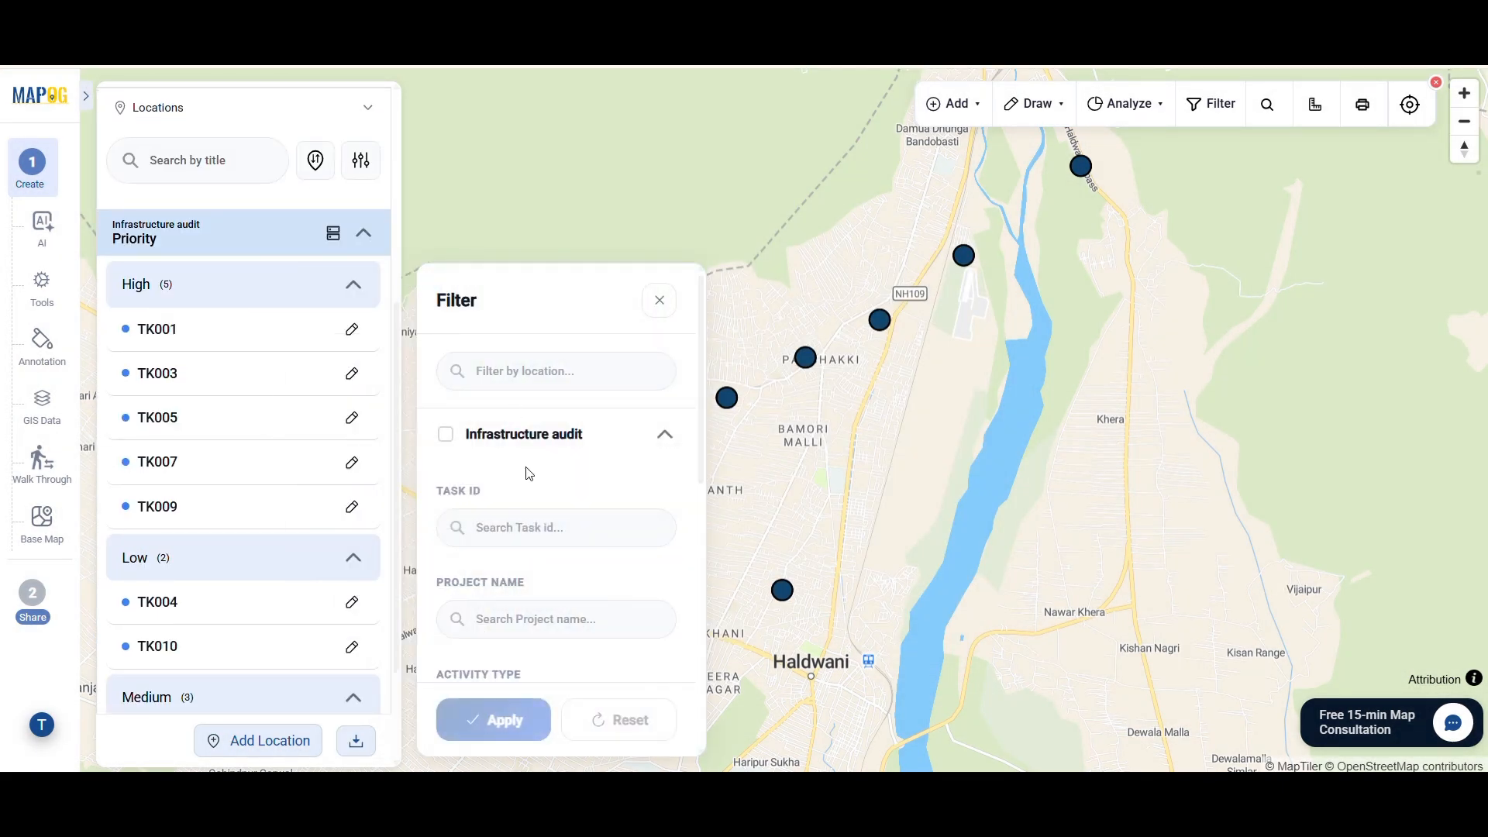
# Filter the Infrastructure audit locations by Team Beta and the High, Low and Medium priorities
pyautogui.scroll(-4, 529, 469)
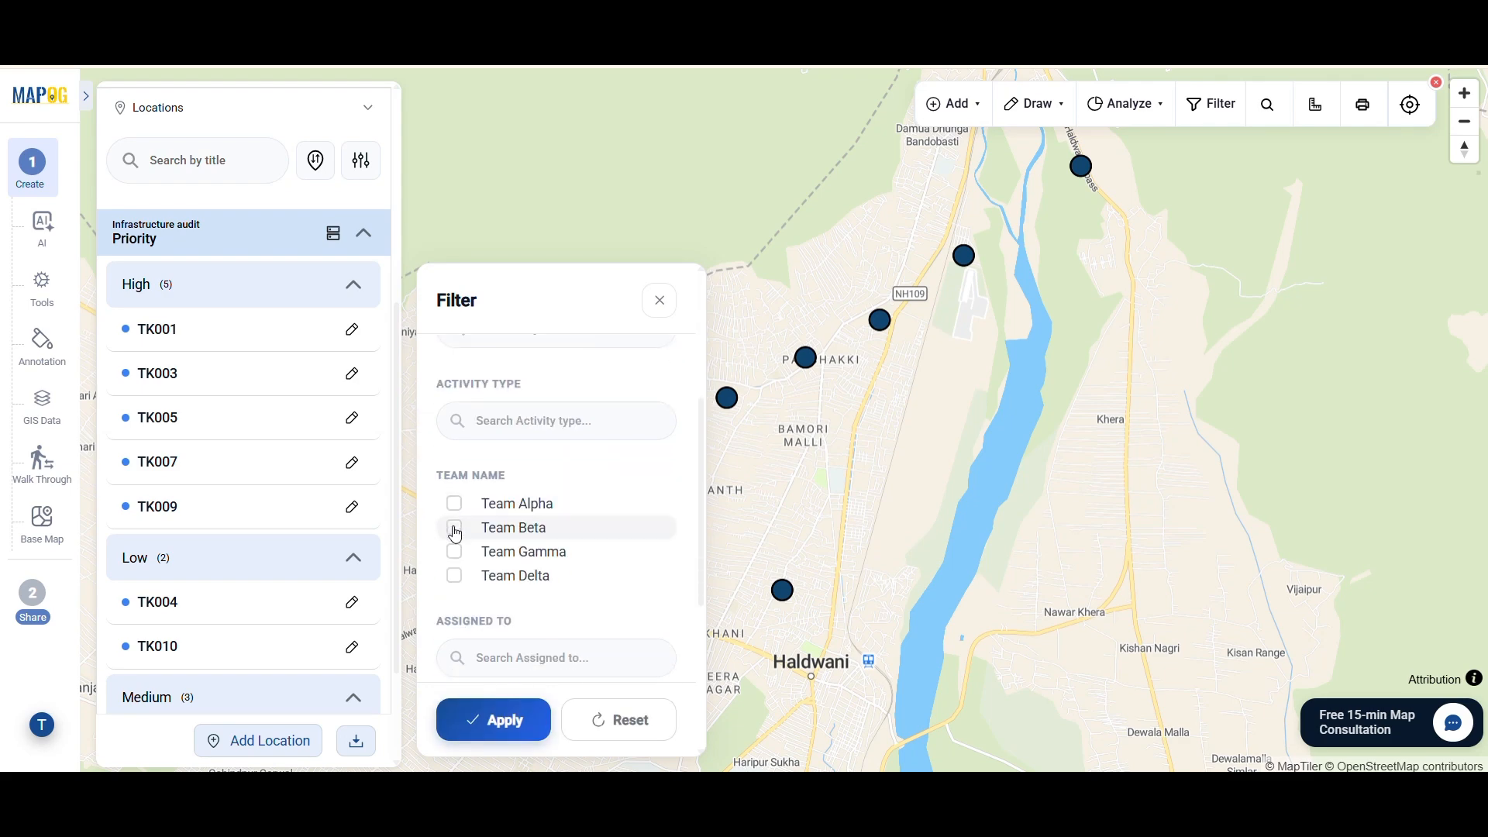
pyautogui.click(454, 527)
pyautogui.scroll(-4, 456, 550)
pyautogui.click(454, 498)
pyautogui.click(454, 474)
pyautogui.click(454, 450)
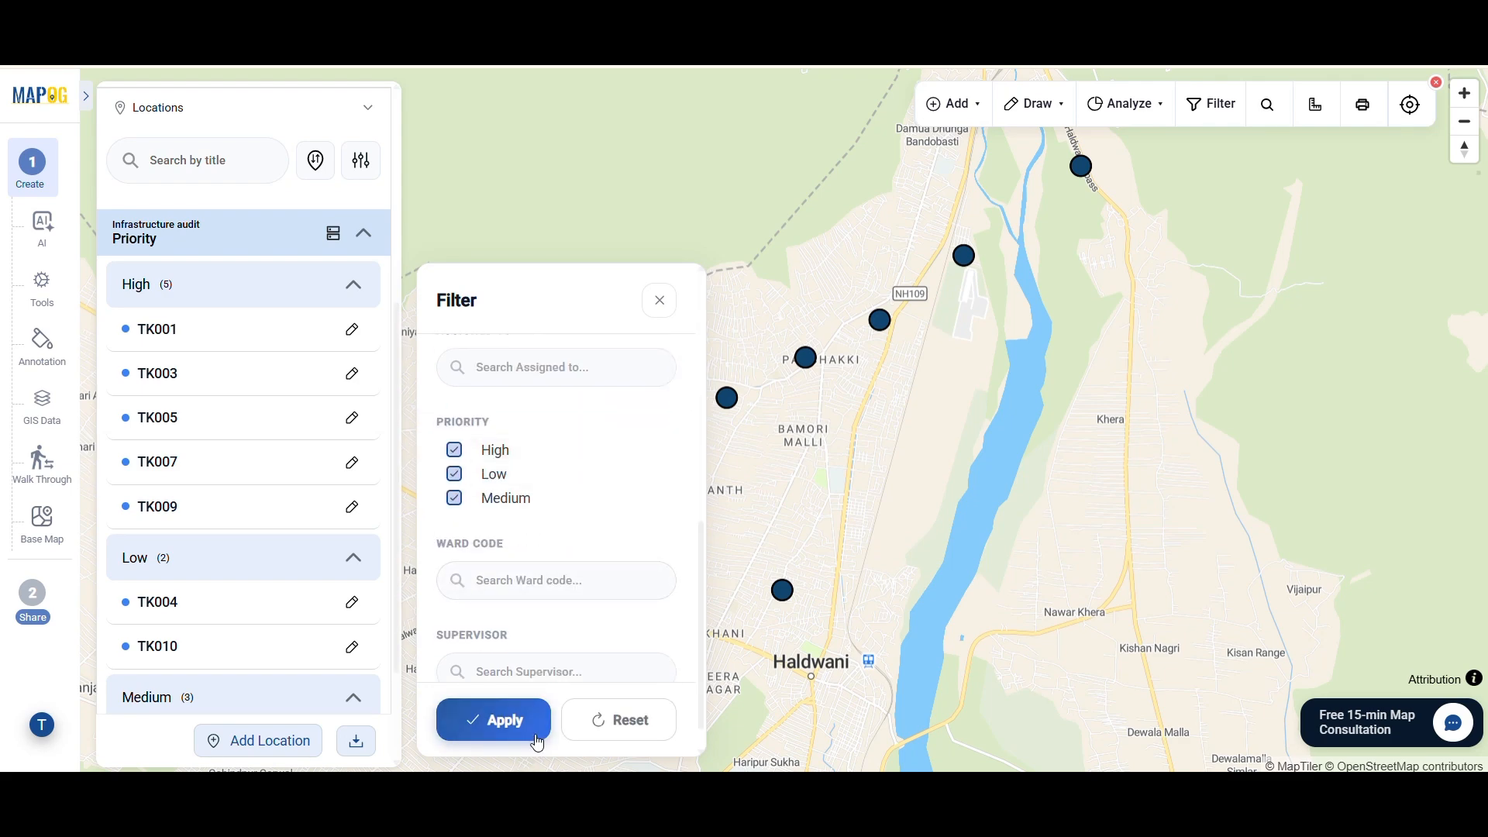
pyautogui.click(504, 722)
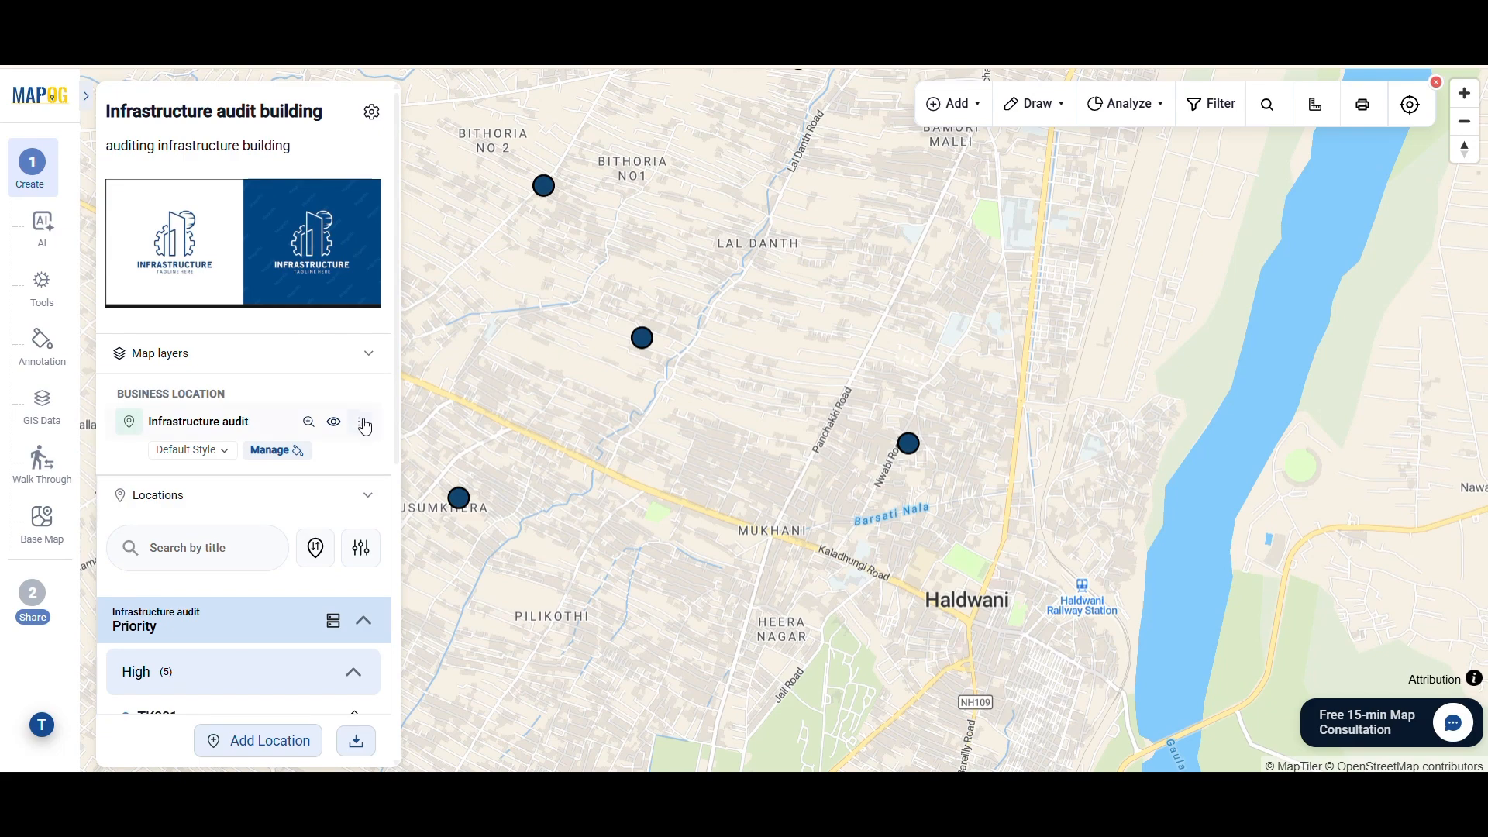
# Set up a category style based on the Priority attribute for the Infrastructure audit layer
pyautogui.click(362, 423)
pyautogui.click(431, 561)
pyautogui.click(237, 231)
pyautogui.click(257, 405)
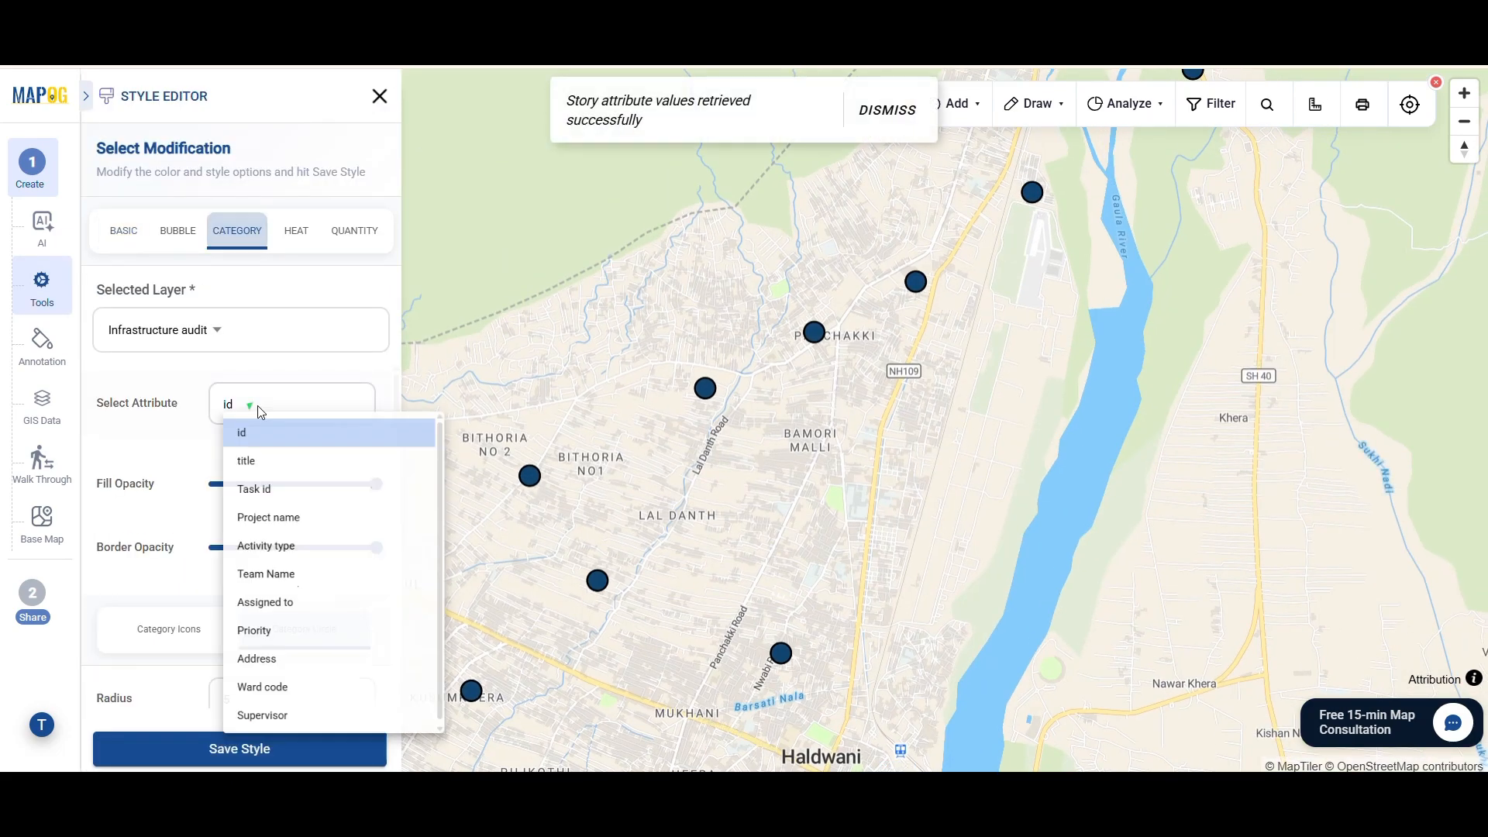
pyautogui.click(282, 651)
# Save the category style, accept overriding the single point customisation, and close the style editor
pyautogui.scroll(-5, 249, 618)
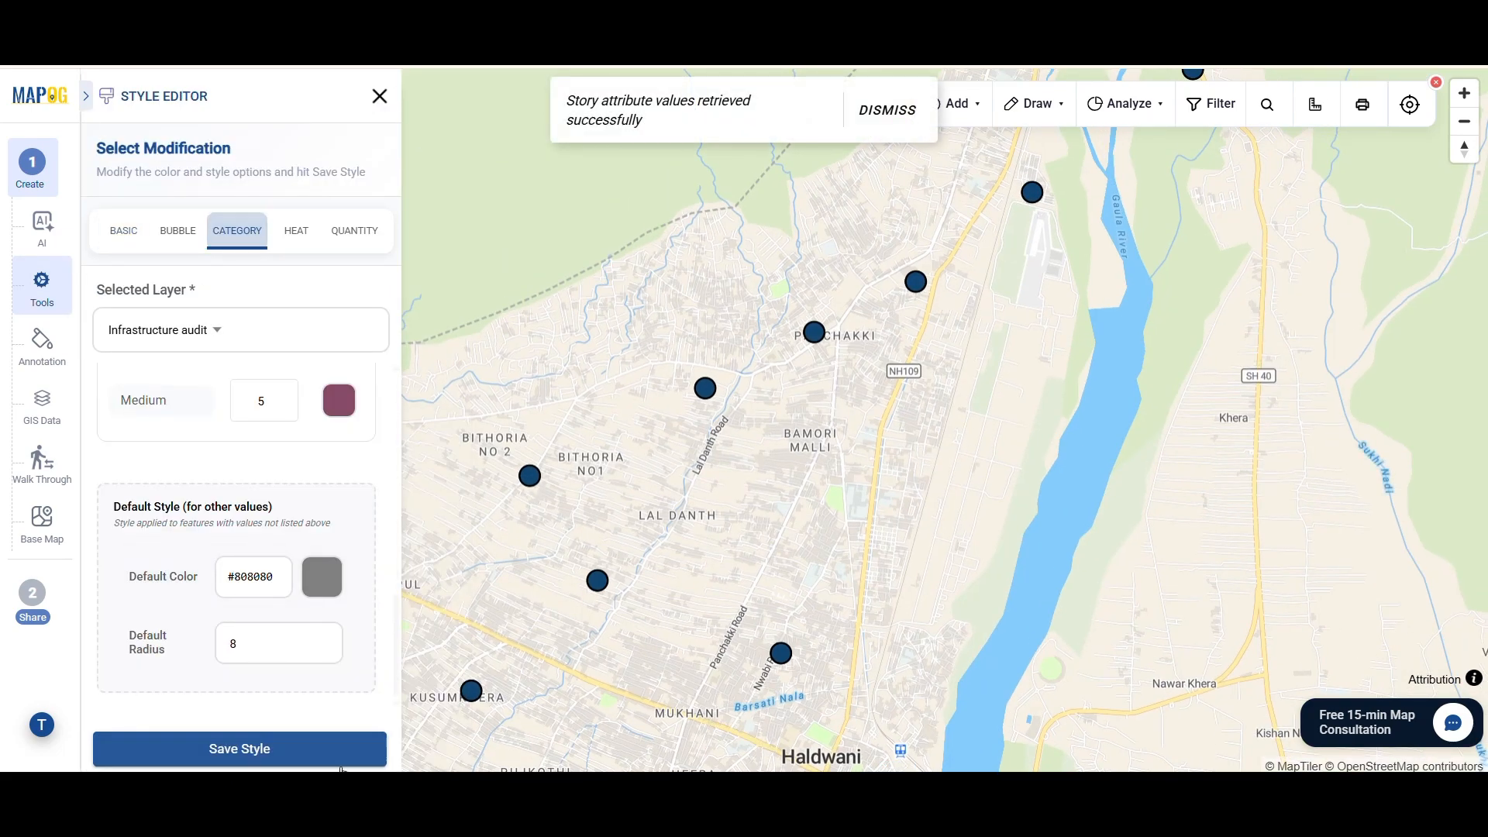
pyautogui.scroll(5, 250, 621)
pyautogui.click(239, 749)
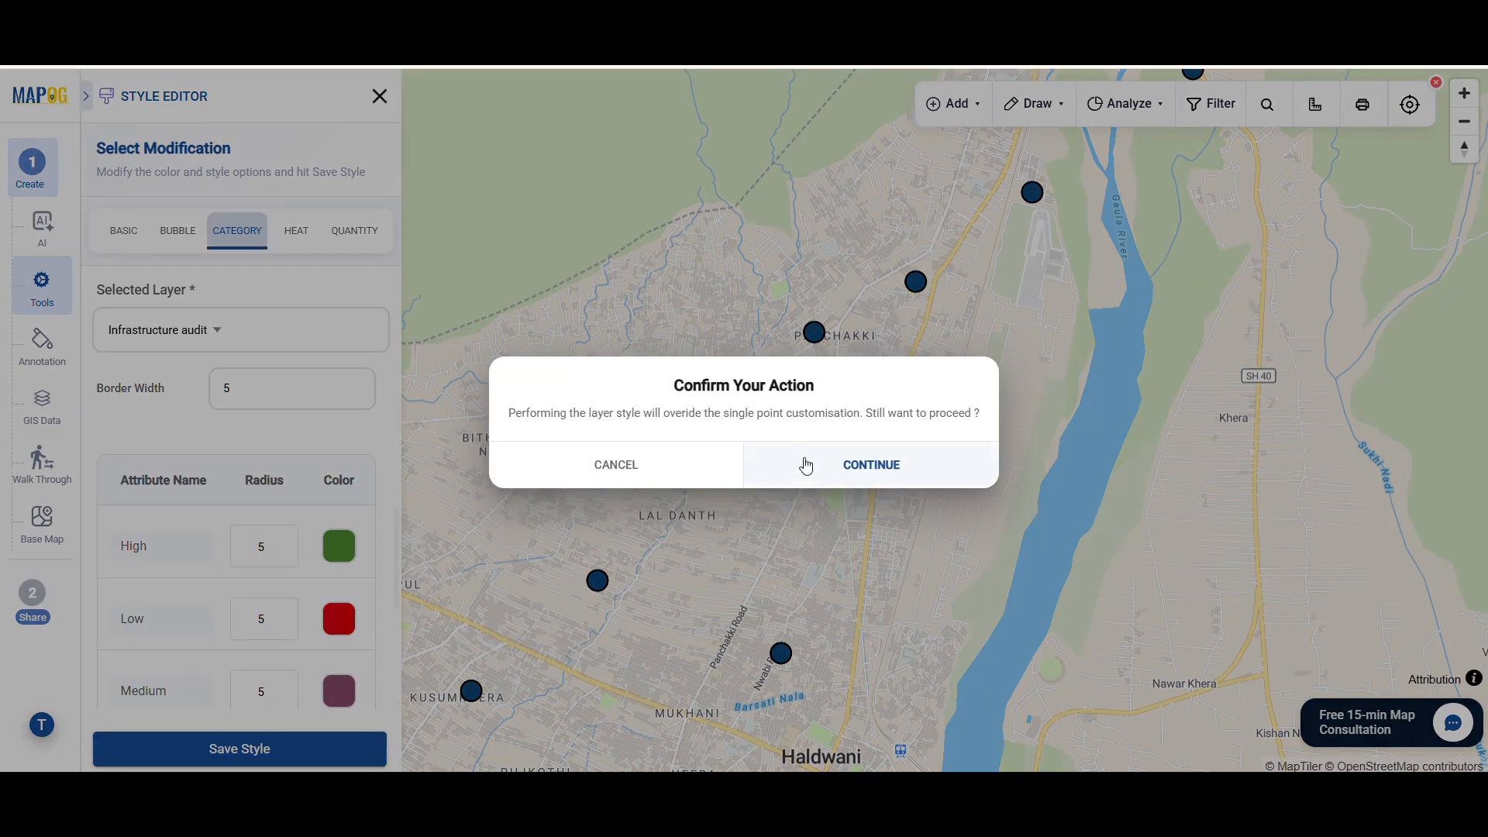
pyautogui.click(804, 463)
pyautogui.click(380, 96)
# Open the details of location TK001 in the High priority group
pyautogui.scroll(-5, 256, 409)
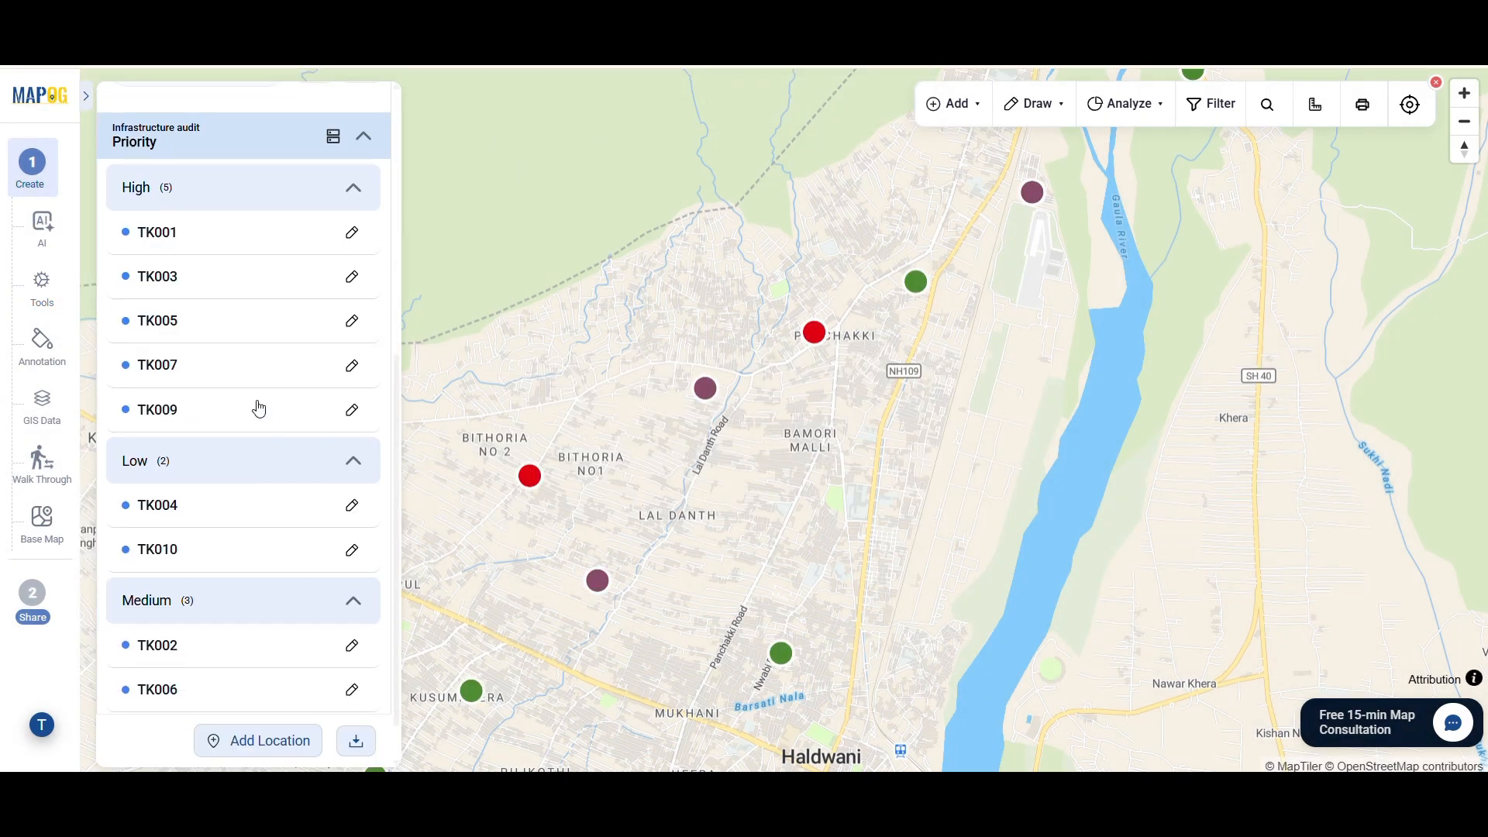
pyautogui.click(328, 234)
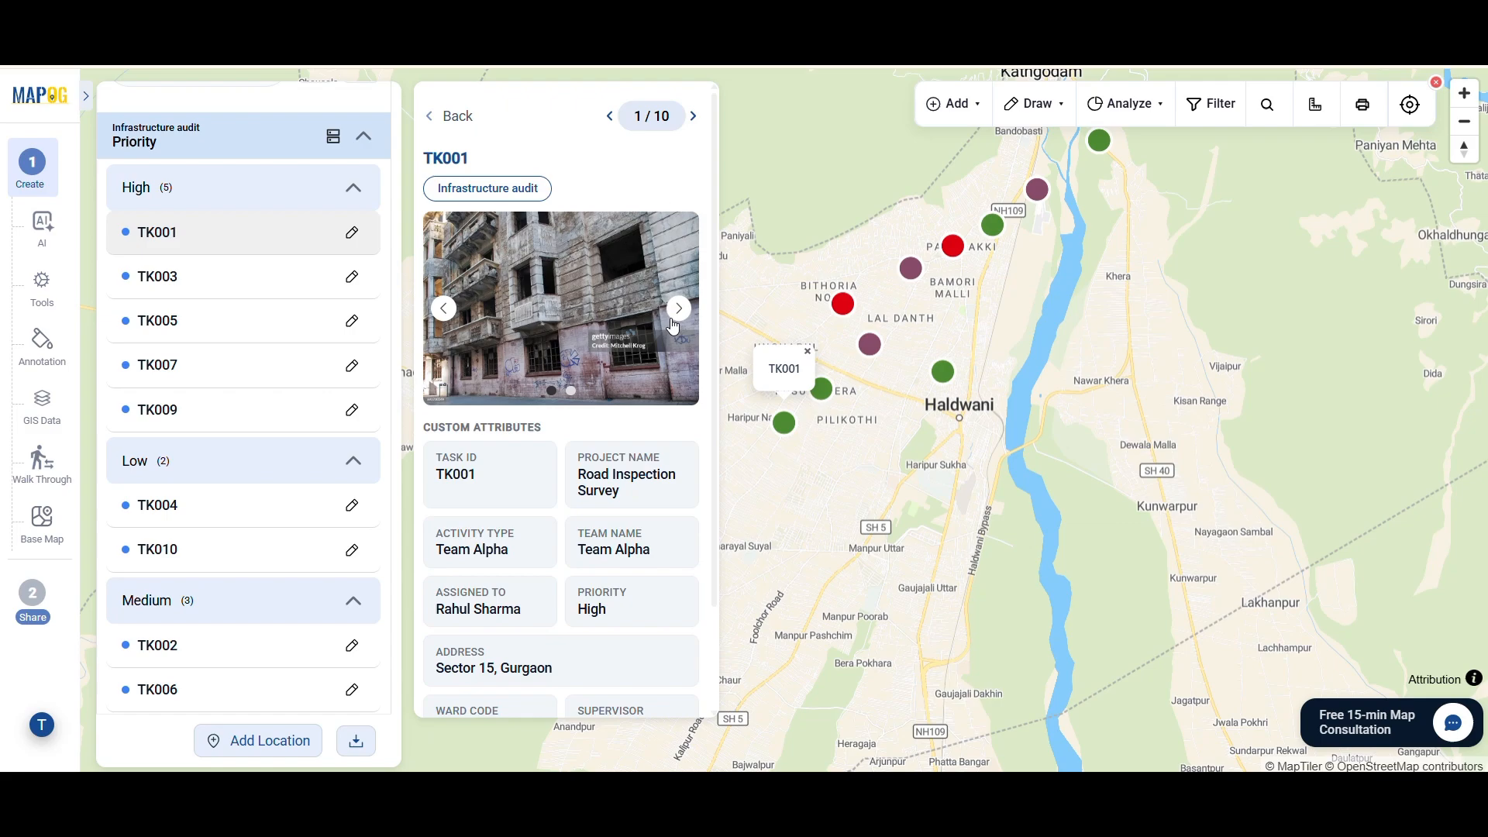
# Make the map public for sharing and copy its share link and embed code
pyautogui.click(31, 598)
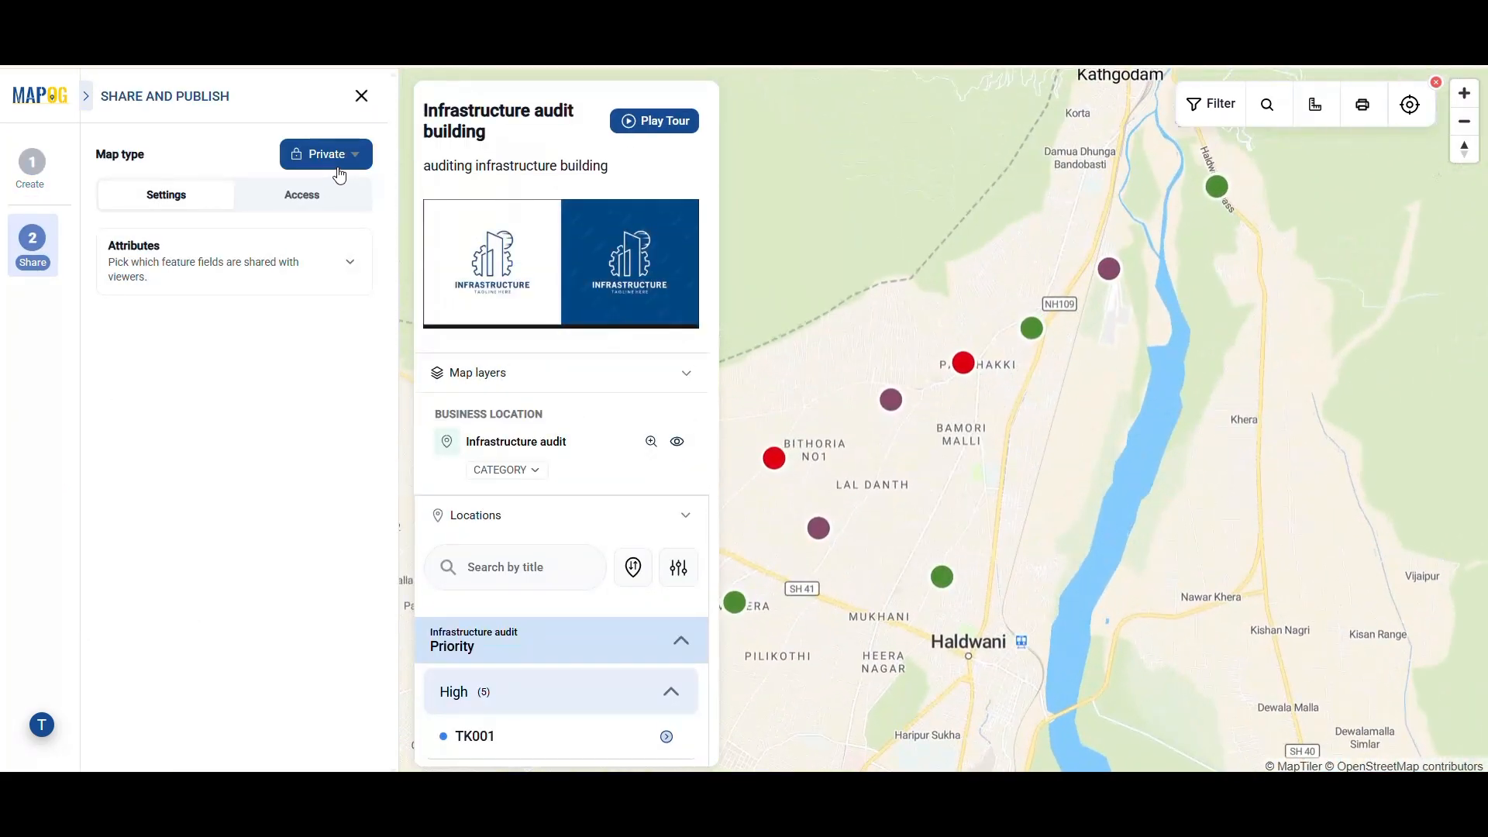
pyautogui.click(339, 166)
pyautogui.click(330, 183)
pyautogui.click(159, 201)
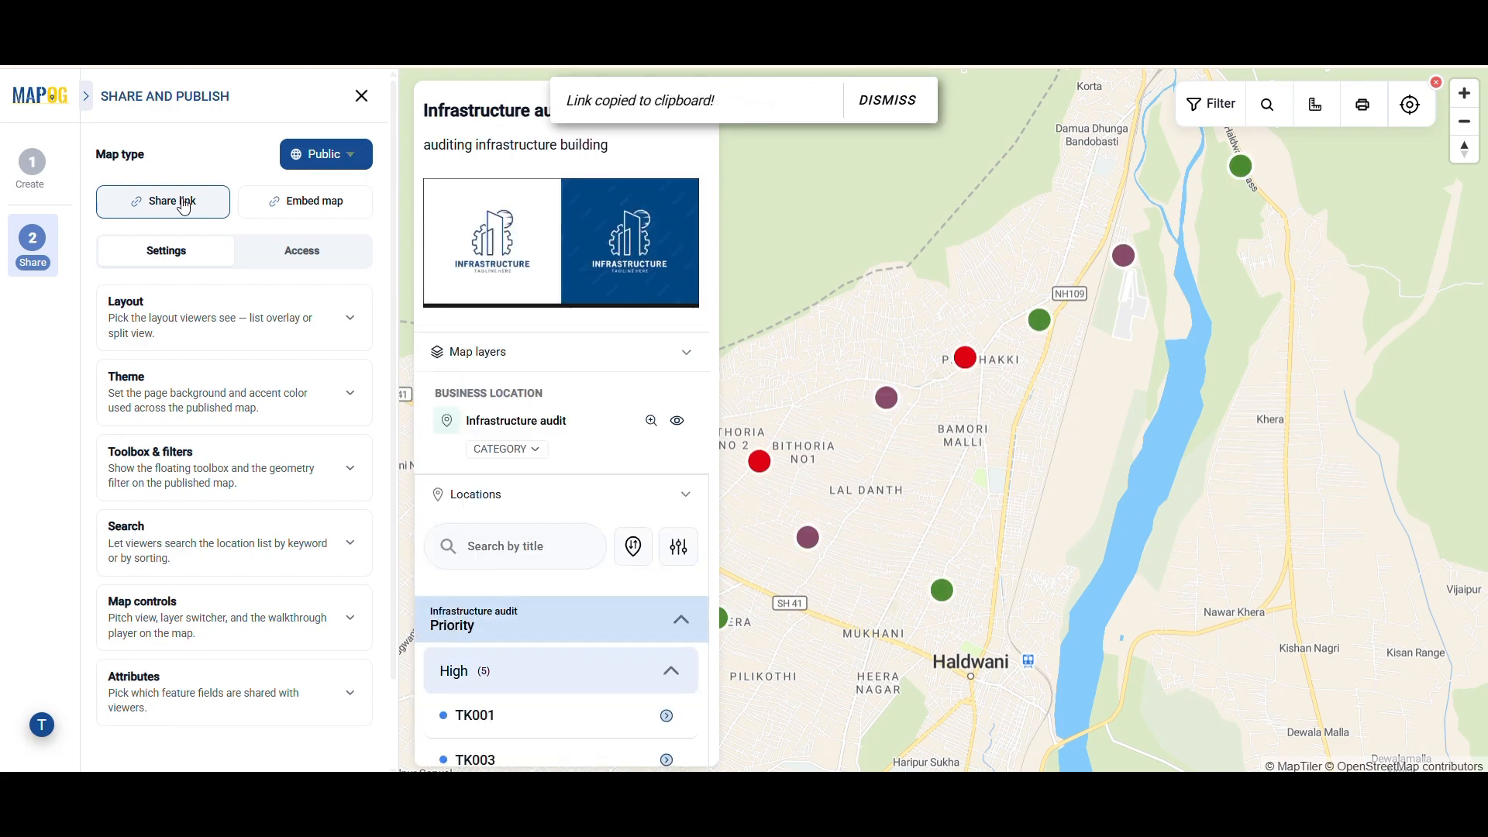
pyautogui.click(319, 204)
pyautogui.press('Escape')
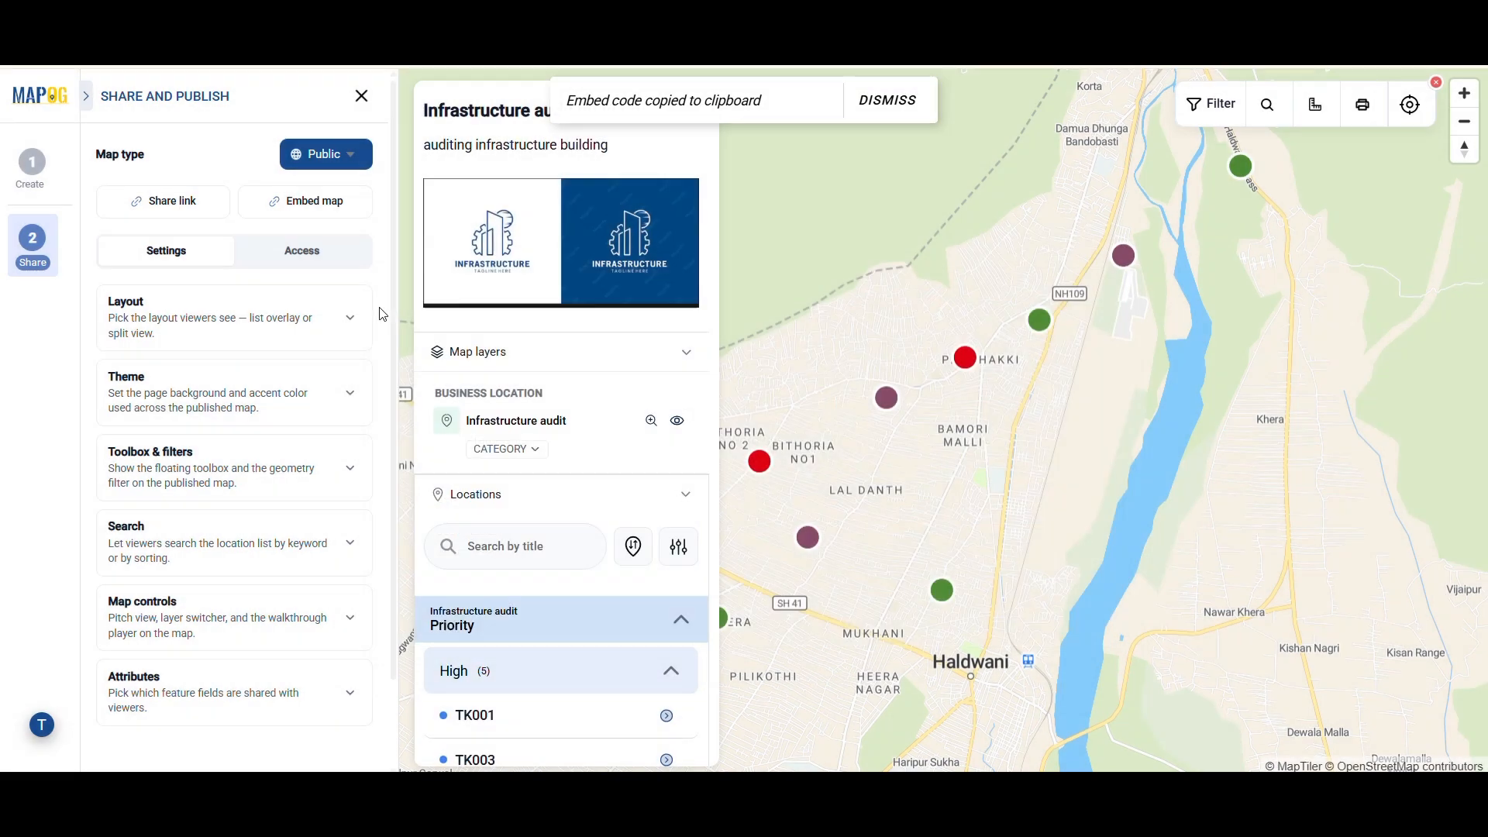
# Review the publish settings and the roles available for map access, then close sharing without inviting anyone
pyautogui.scroll(-1, 256, 490)
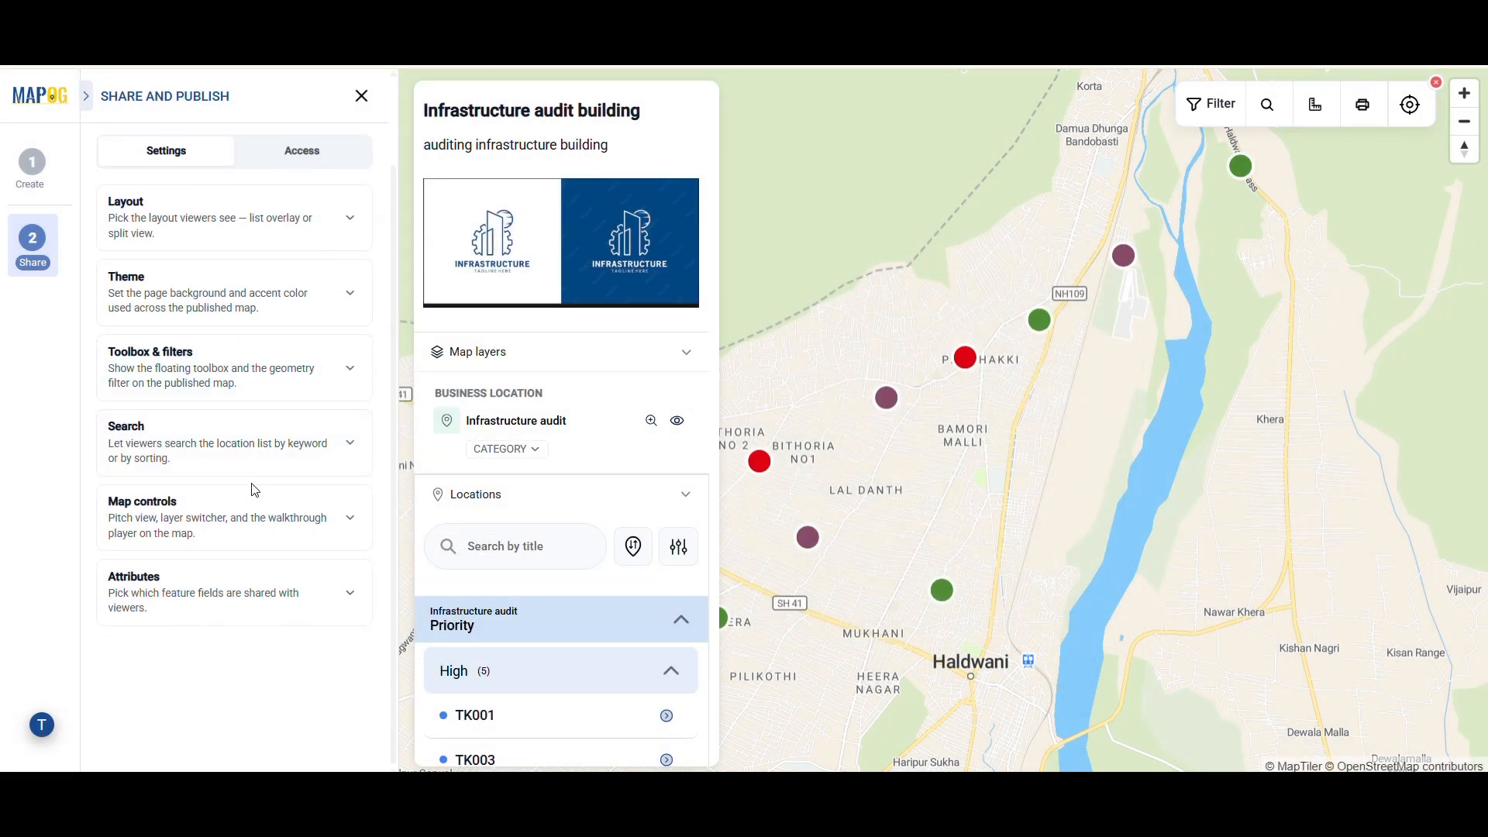
pyautogui.scroll(1, 255, 481)
pyautogui.click(259, 262)
pyautogui.click(292, 339)
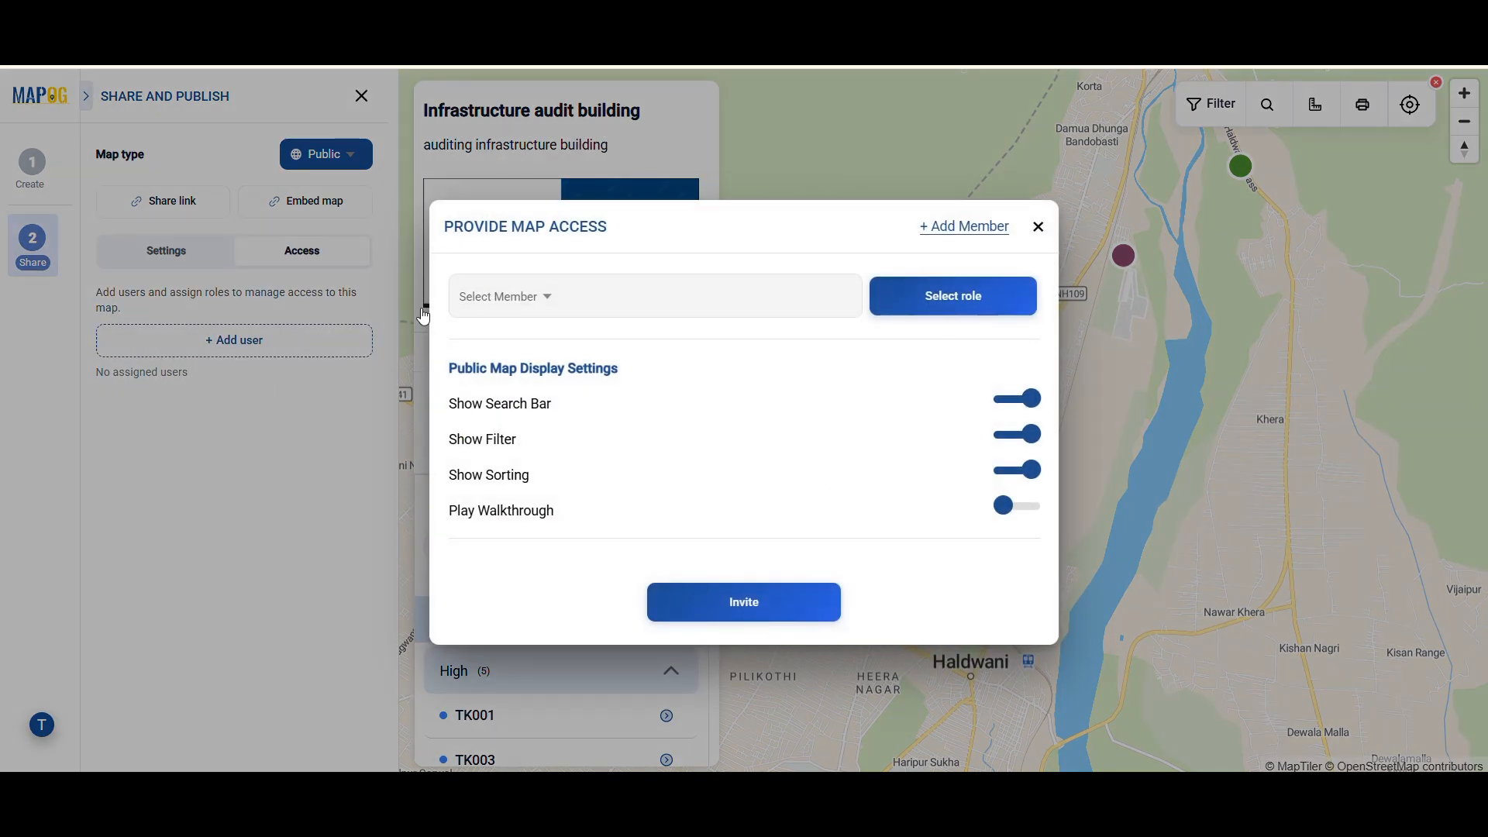
pyautogui.click(998, 298)
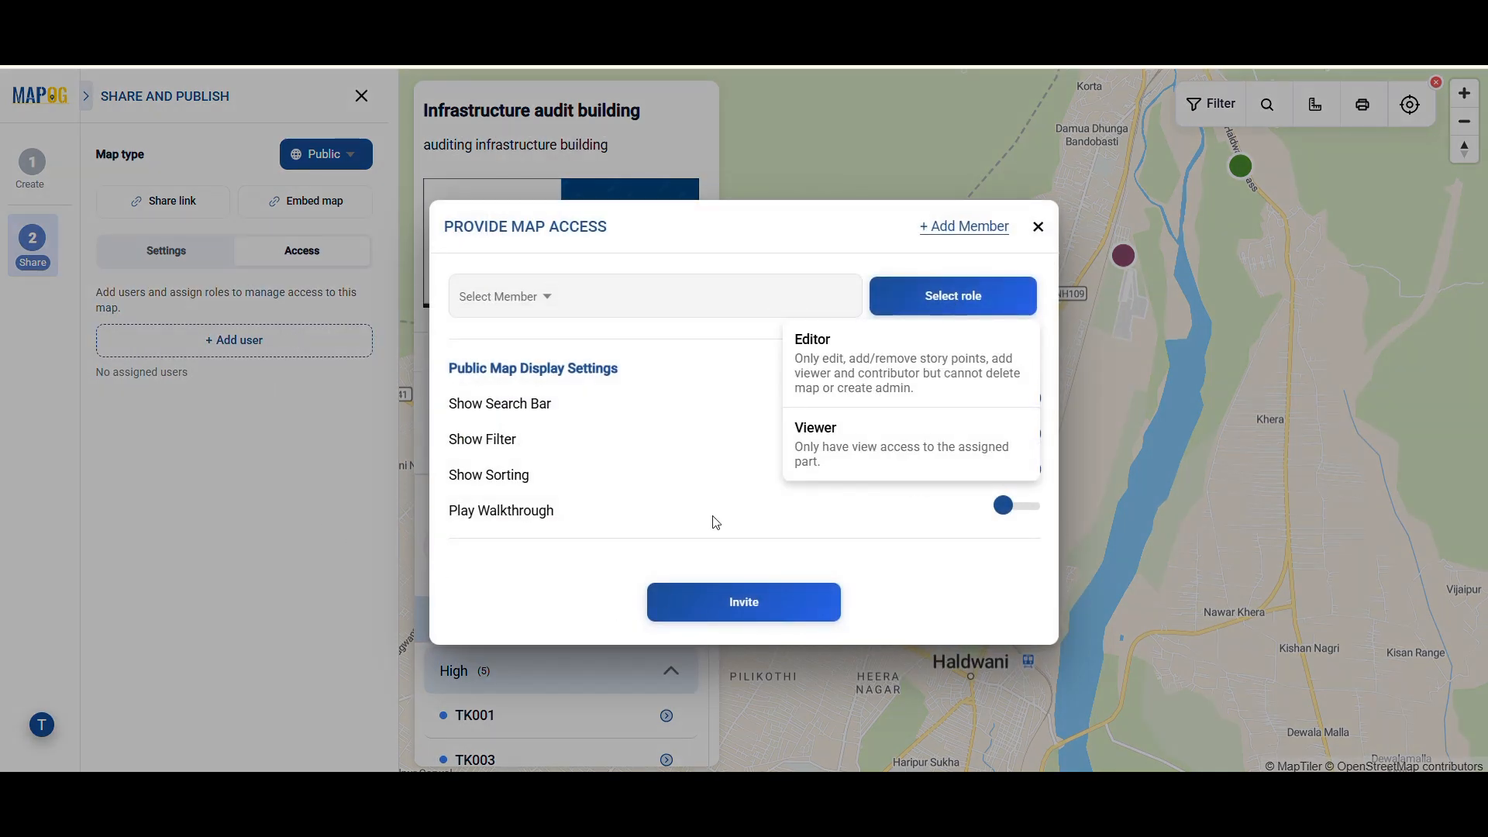
pyautogui.click(1039, 226)
pyautogui.click(362, 96)
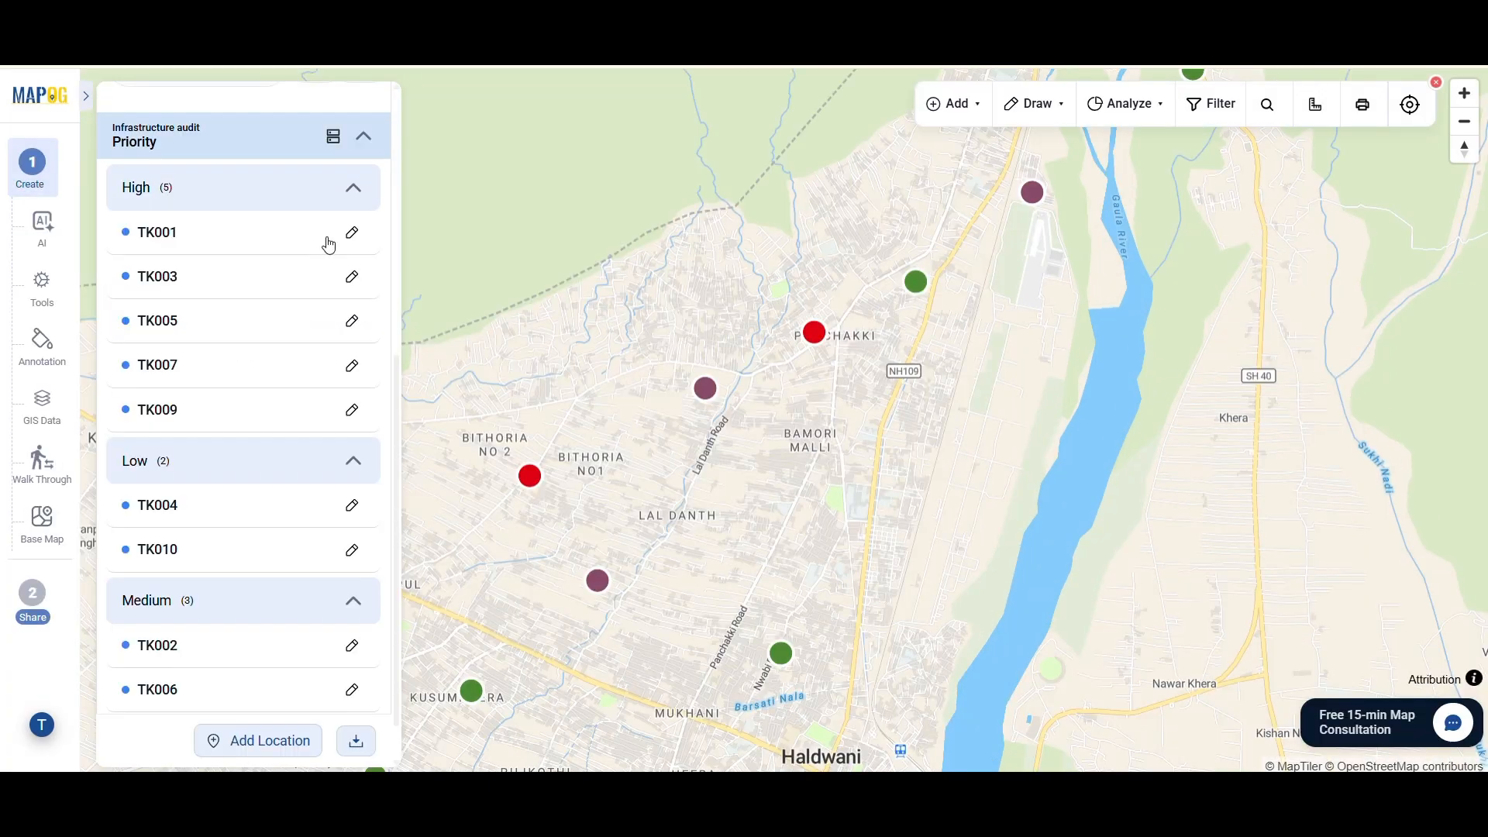
# View the next photo in location TK001's details and examine its attributes and surroundings on the map
pyautogui.click(325, 239)
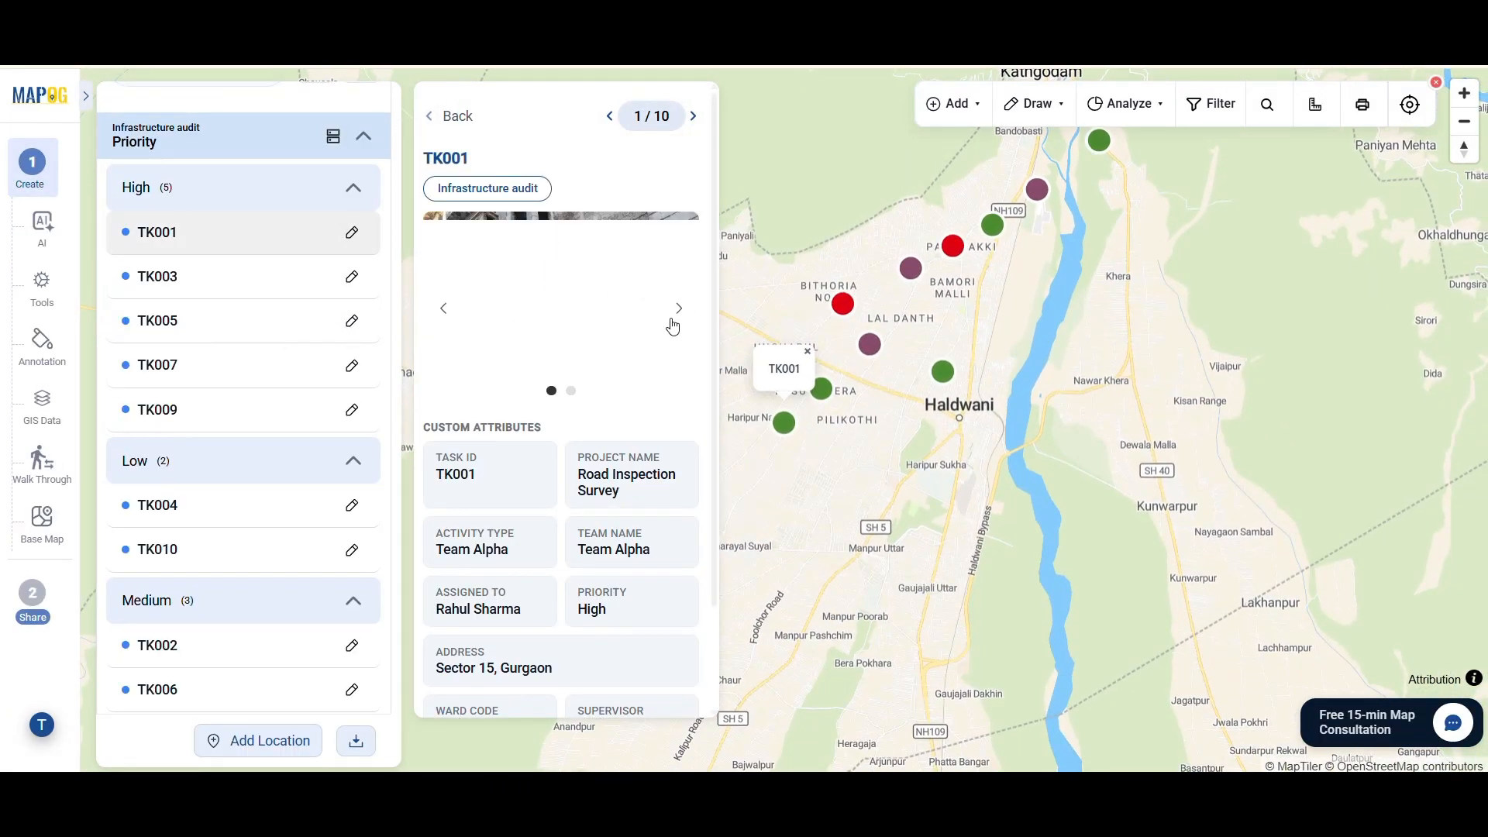
pyautogui.click(676, 318)
pyautogui.scroll(-1, 885, 397)
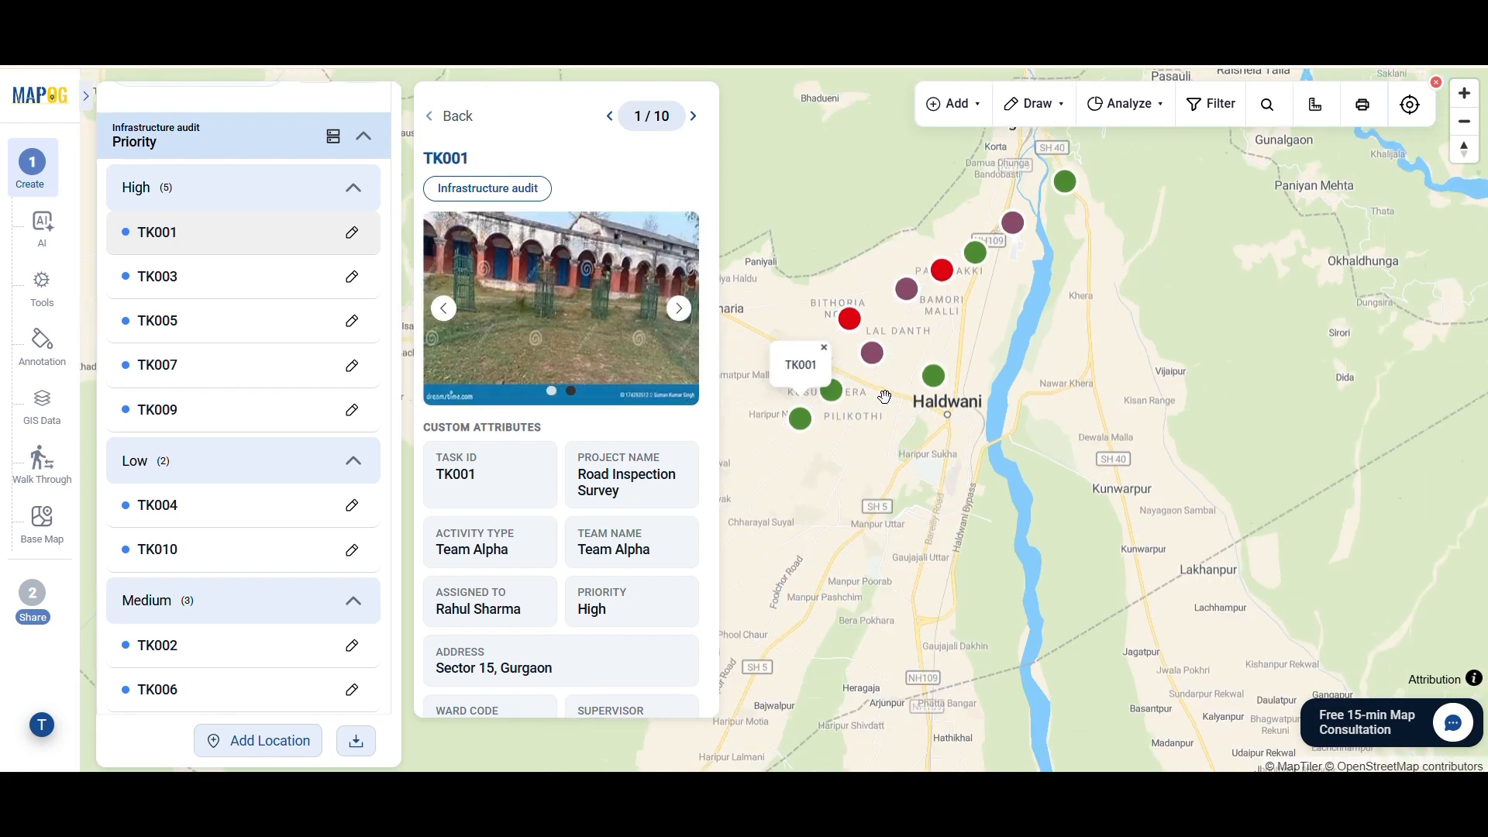
pyautogui.scroll(1, 884, 397)
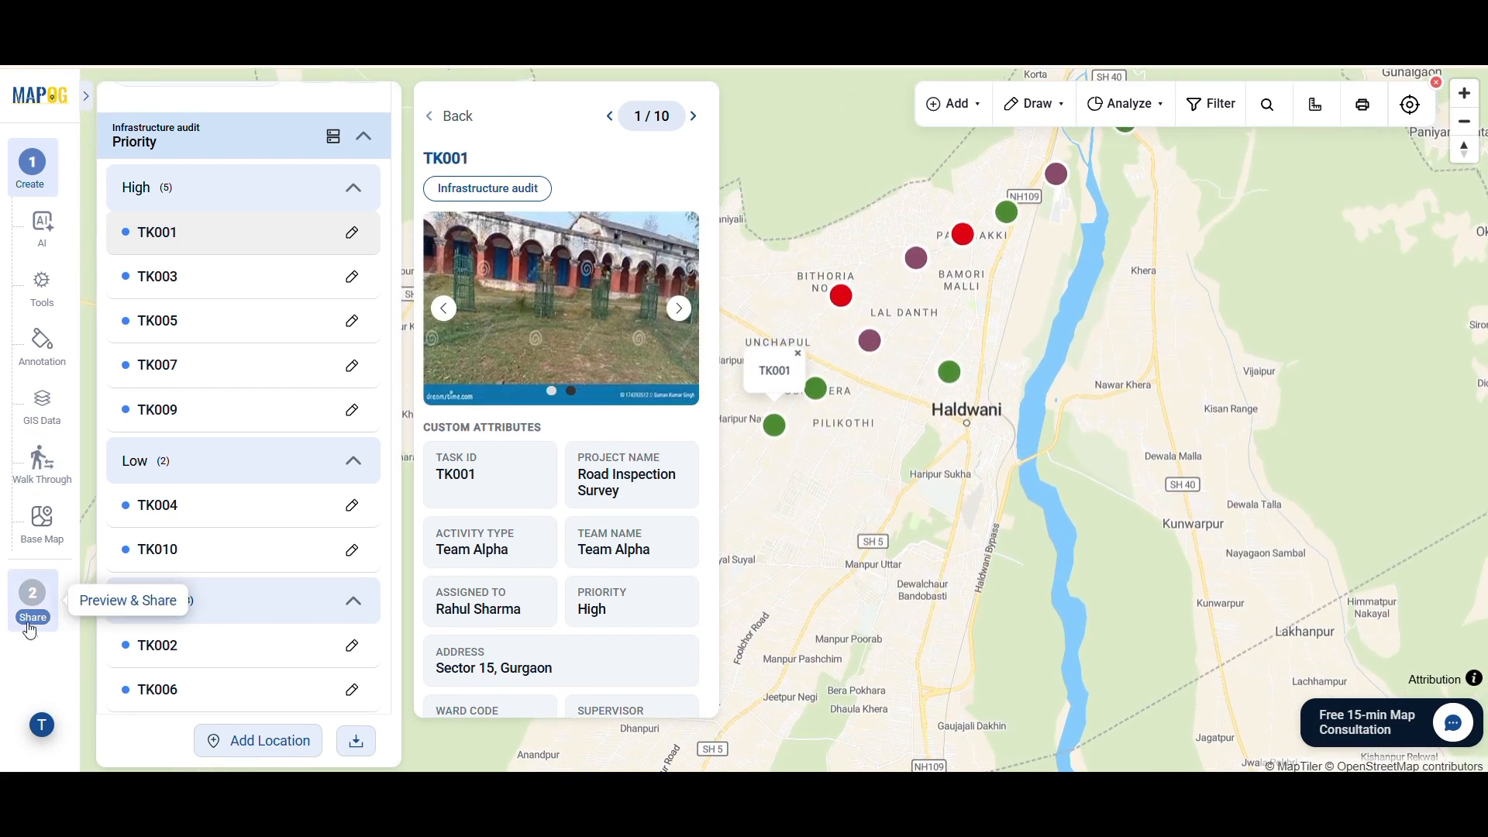